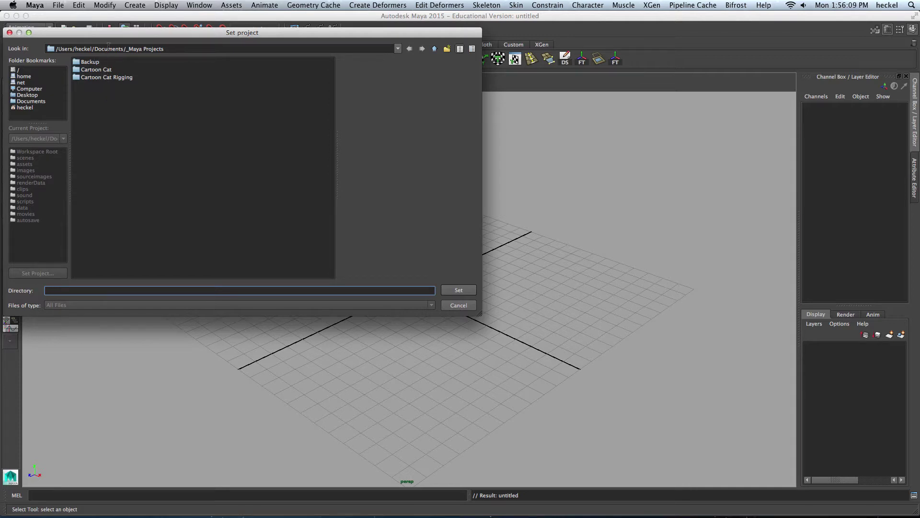
# Make Cartoon Cat Rigging the current project and open Cartoon Cat Rig Start.ma.
pyautogui.click(103, 80)
pyautogui.click(459, 291)
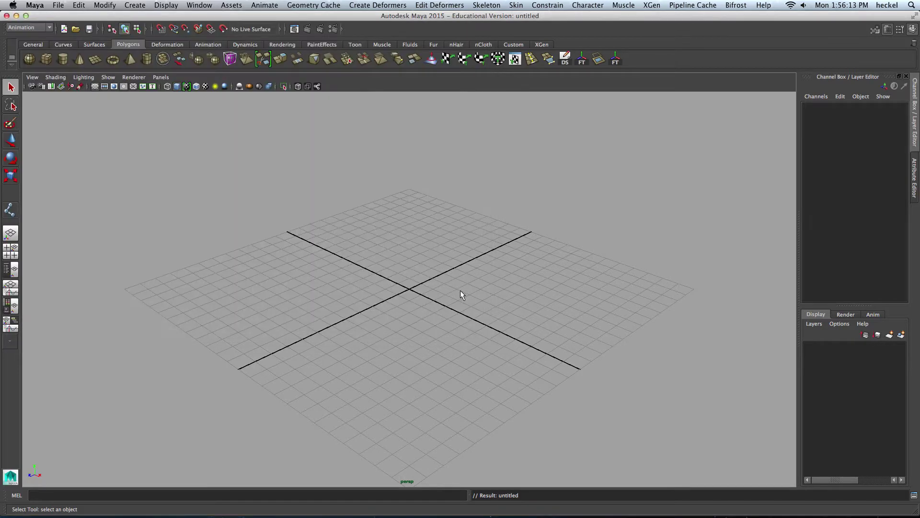
pyautogui.click(58, 5)
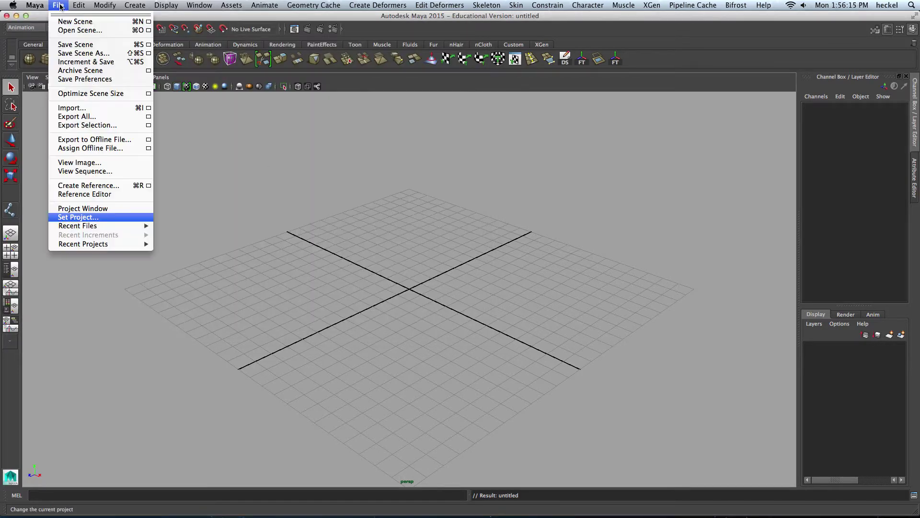
pyautogui.click(63, 31)
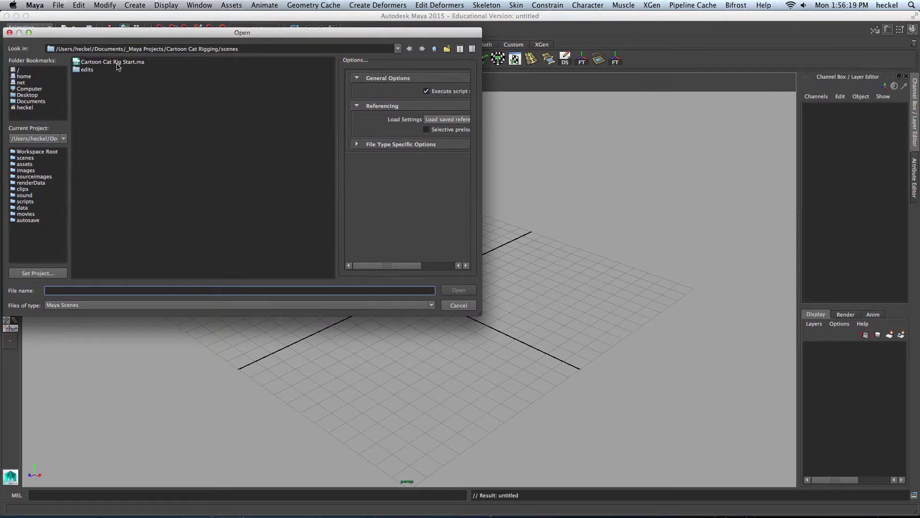
pyautogui.click(116, 63)
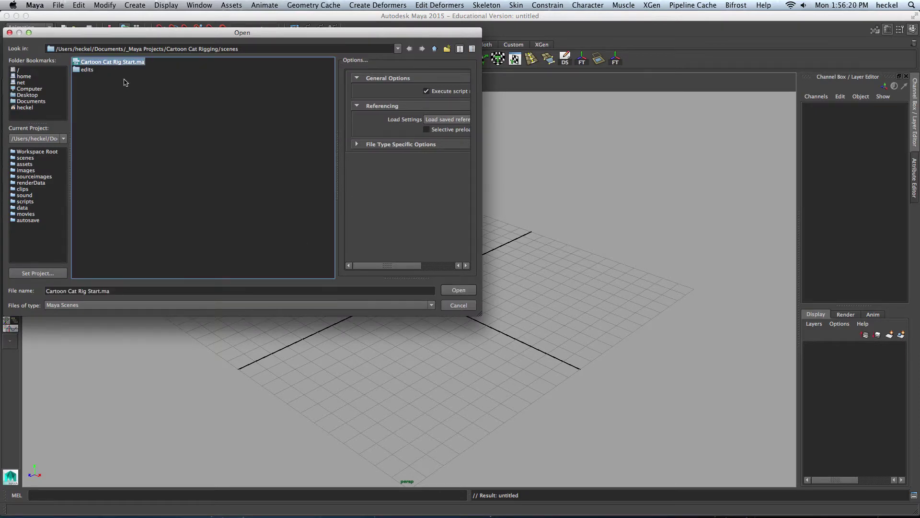
pyautogui.click(459, 291)
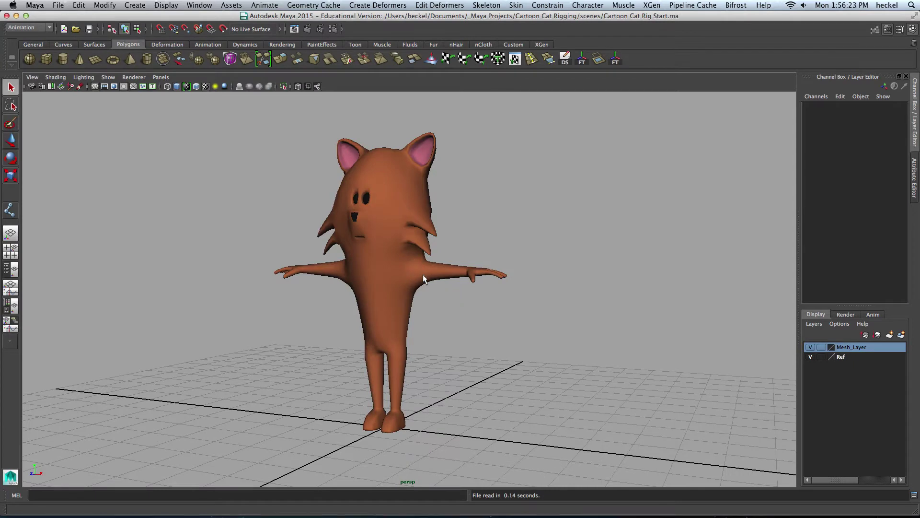
# Keep the Animation menu set and zoom the side view in on the cat's leg.
pyautogui.click(29, 28)
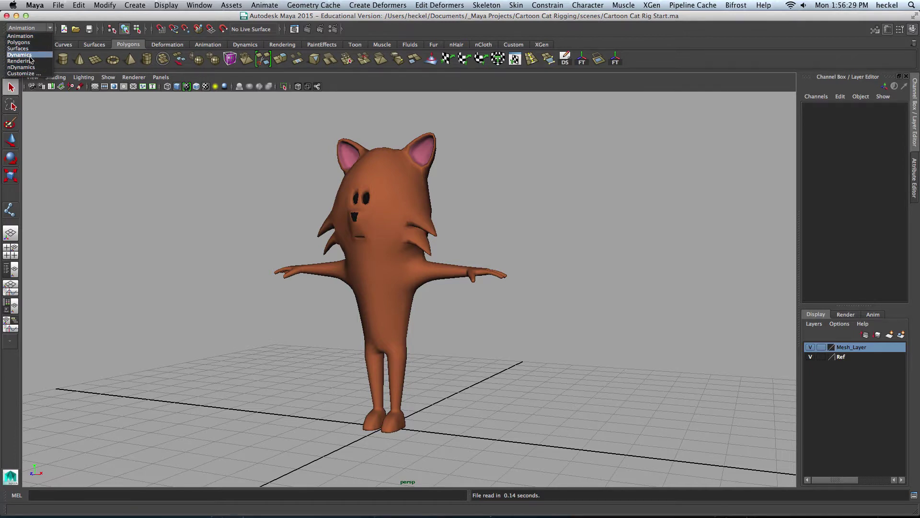
pyautogui.click(30, 37)
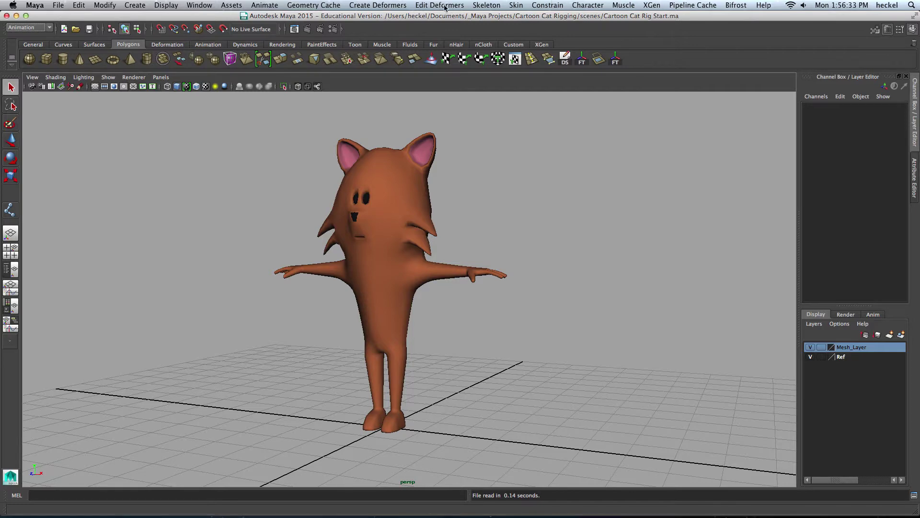
pyautogui.keyDown('alt'); pyautogui.moveTo(448, 193); pyautogui.dragTo(421, 245); pyautogui.keyUp('alt')
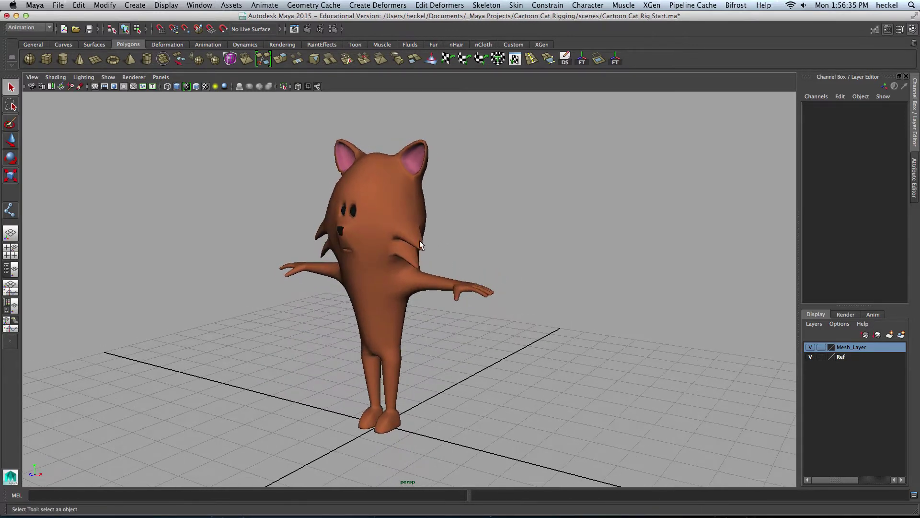
pyautogui.press('space')
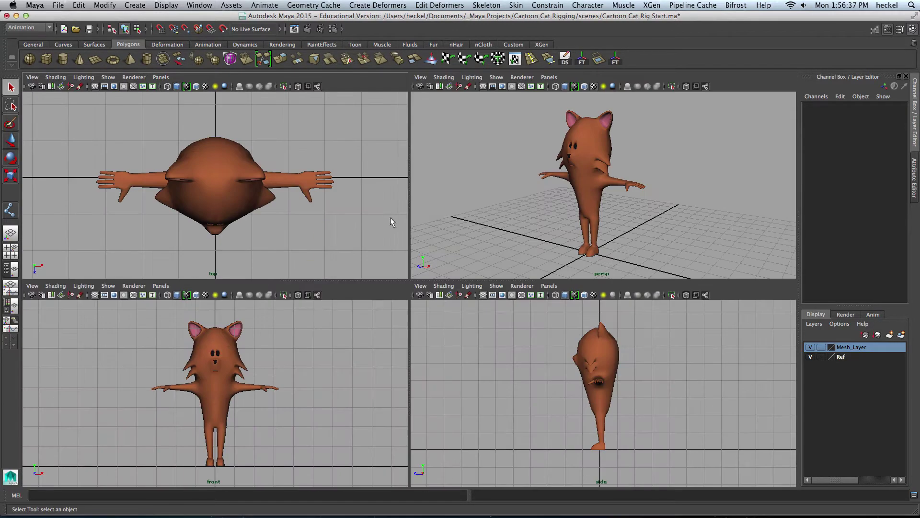
pyautogui.press('space')
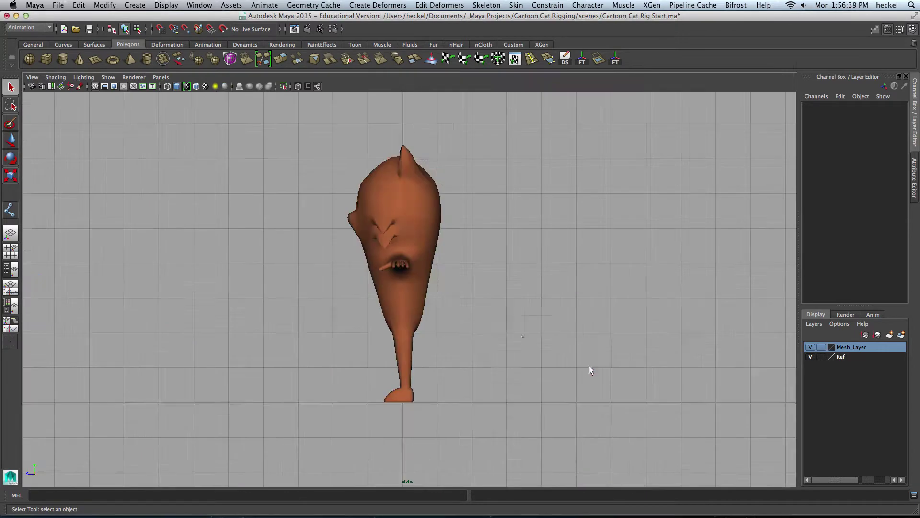
pyautogui.moveTo(348, 291); pyautogui.dragTo(606, 278, button='right')
pyautogui.keyDown('alt'); pyautogui.moveTo(606, 278); pyautogui.dragTo(603, 273, button='middle'); pyautogui.keyUp('alt')
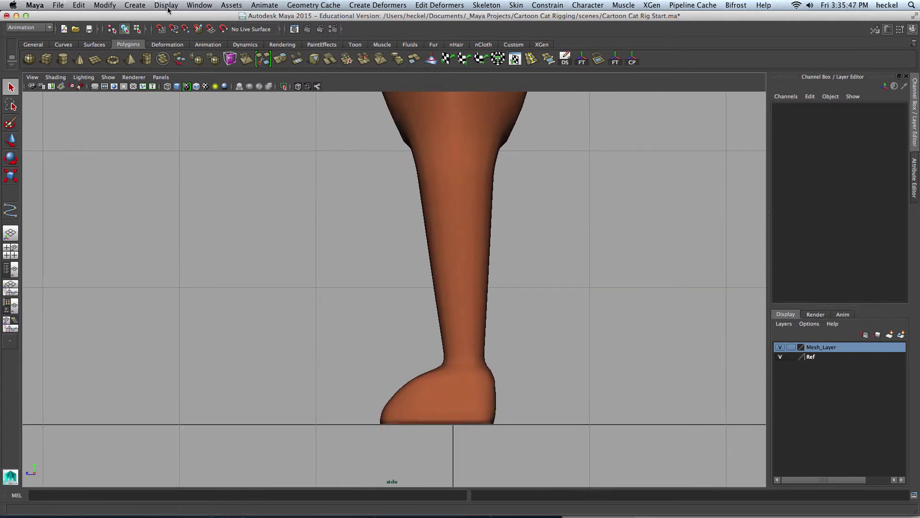
pyautogui.click(166, 5)
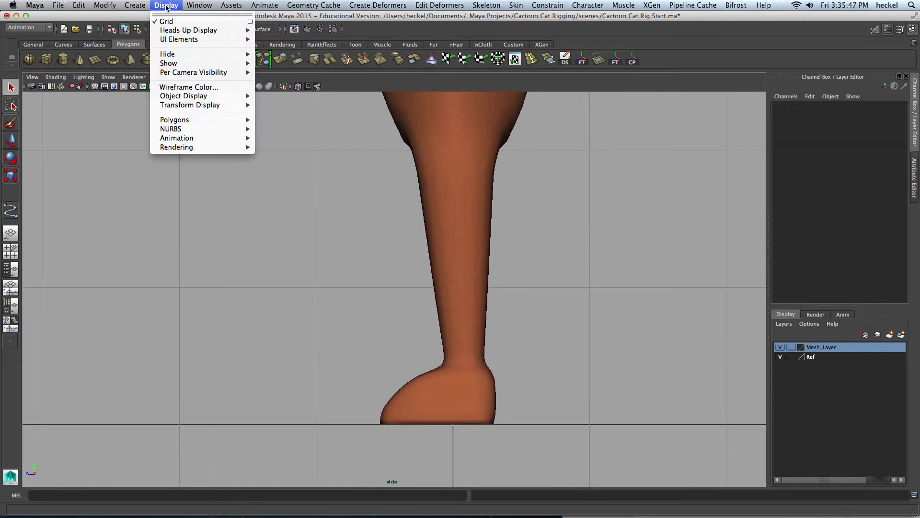
pyautogui.moveTo(196, 144)
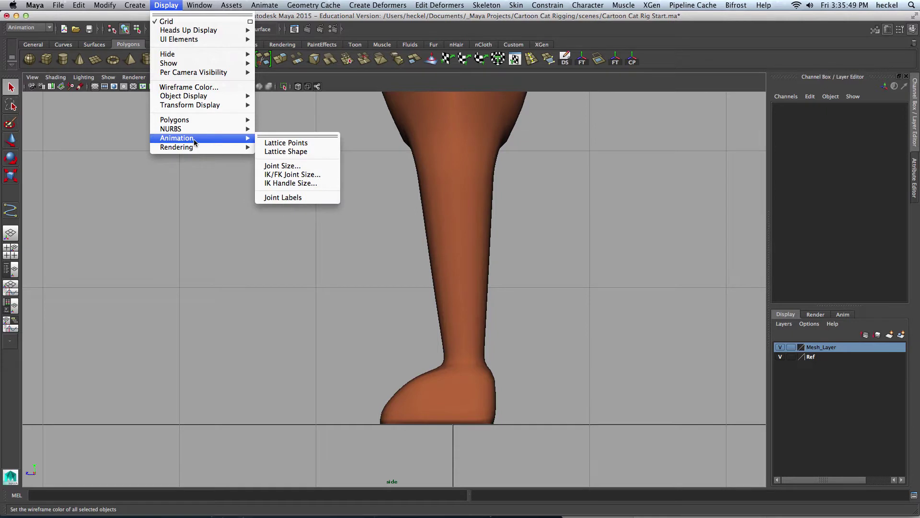
pyautogui.click(295, 166)
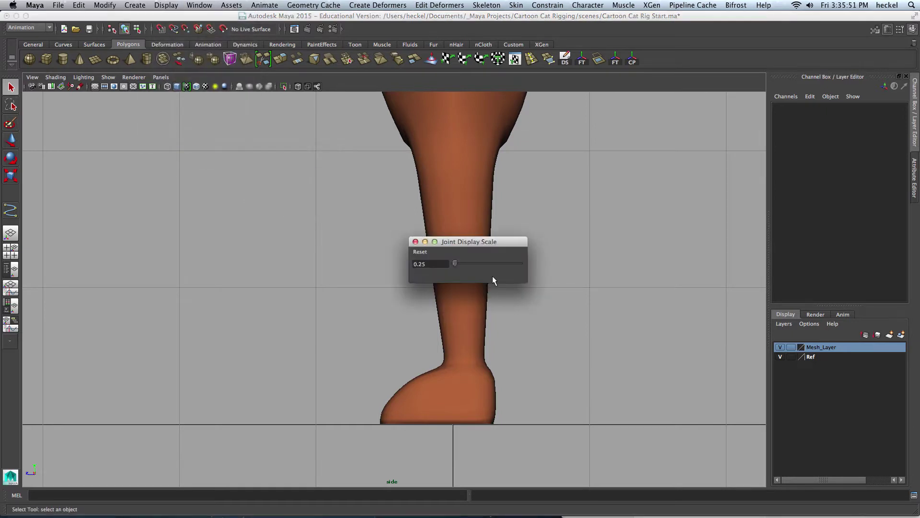
pyautogui.moveTo(440, 263); pyautogui.dragTo(411, 263)
pyautogui.write('1')
pyautogui.press('Return')
pyautogui.moveTo(446, 263); pyautogui.dragTo(414, 263)
pyautogui.write('.2')
pyautogui.press('Return')
pyautogui.click(416, 241)
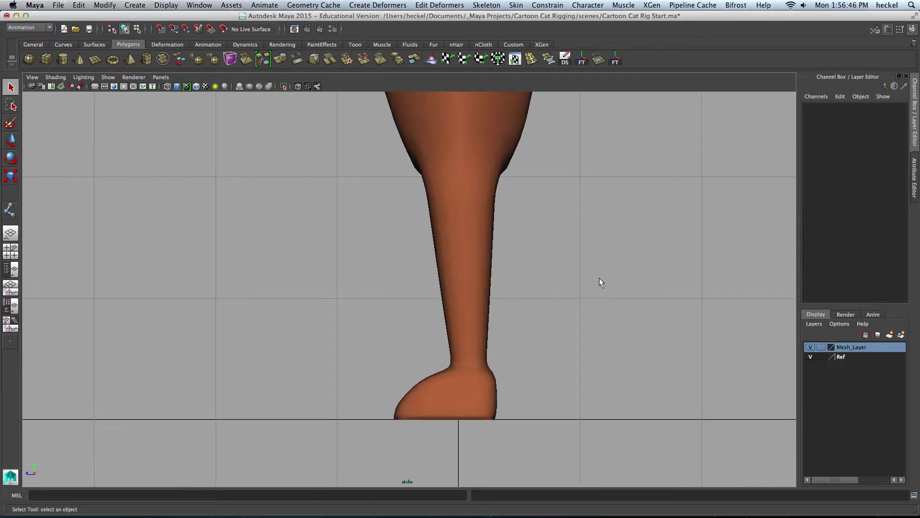
# Turn on Wireframe on Shaded so mesh edges show over the leg.
pyautogui.click(485, 4)
pyautogui.click(501, 22)
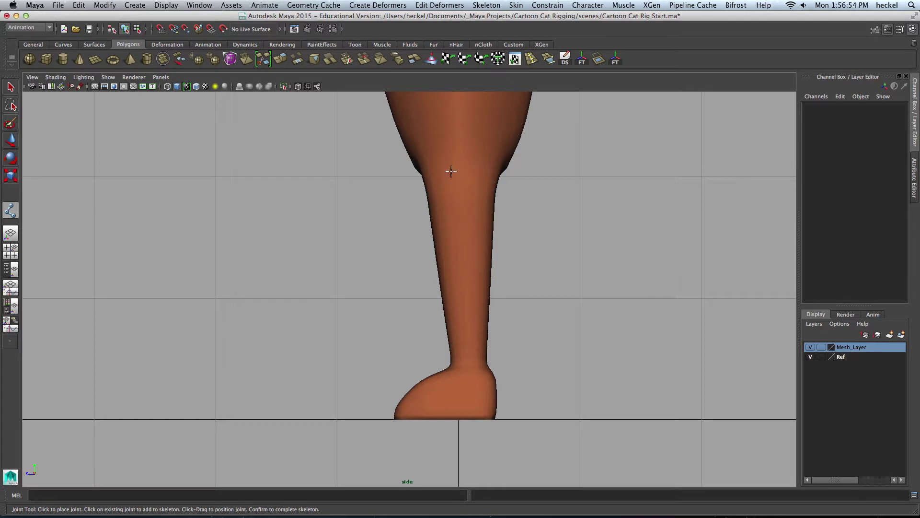
pyautogui.press('q')
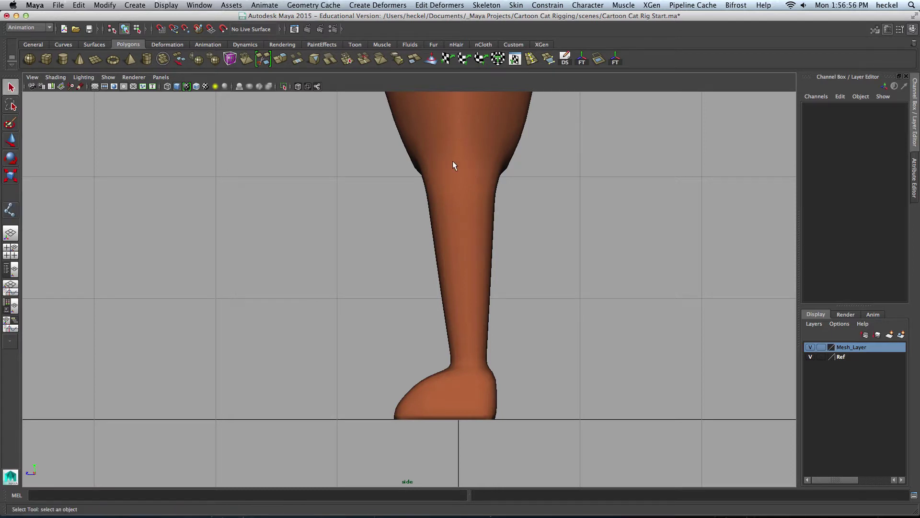
pyautogui.click(197, 87)
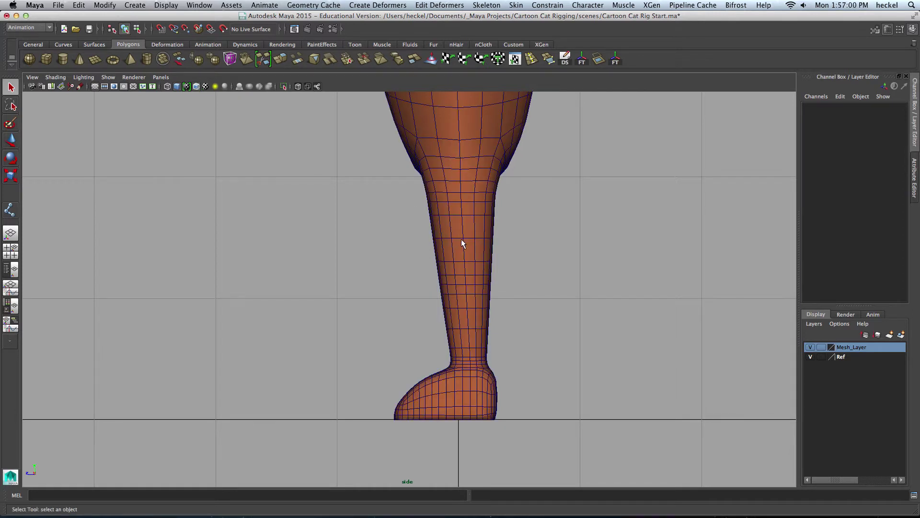
# Draw a five-joint chain from hip through knee, ankle and ball to toe.
pyautogui.click(487, 4)
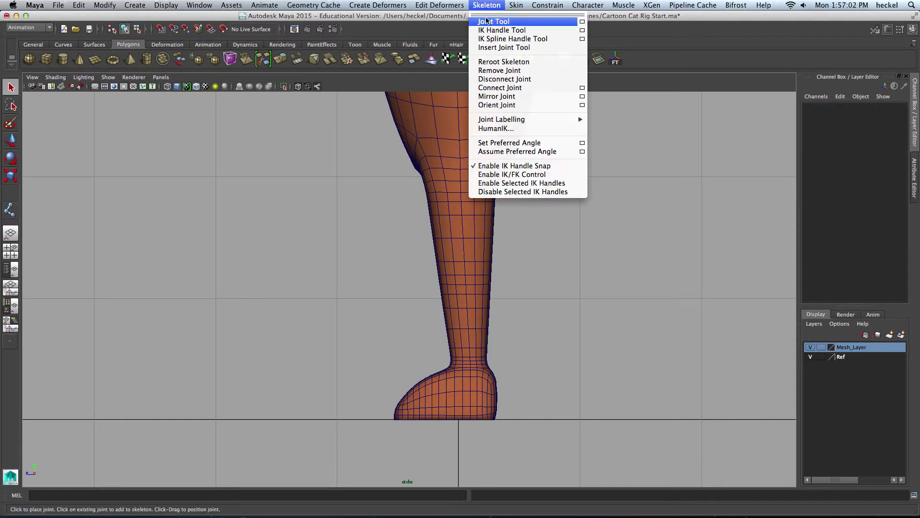
pyautogui.click(487, 21)
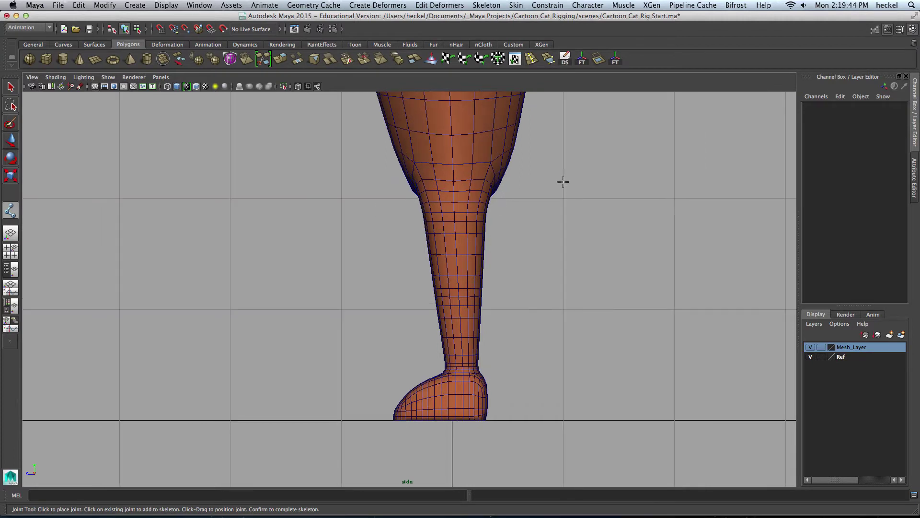
pyautogui.click(303, 180)
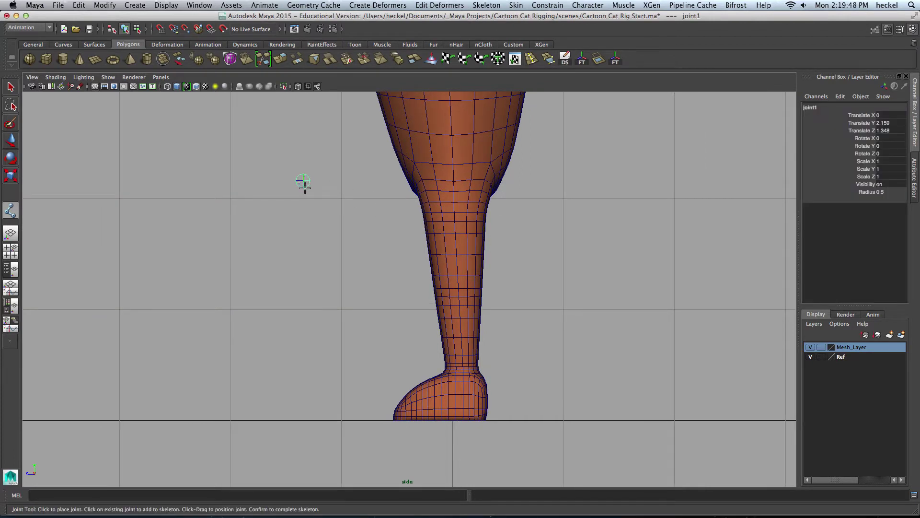
pyautogui.click(267, 274)
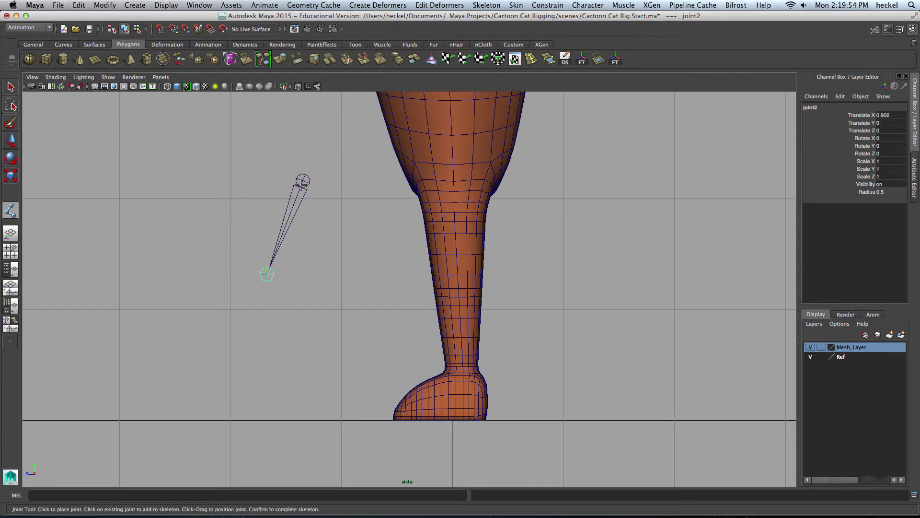
pyautogui.click(286, 385)
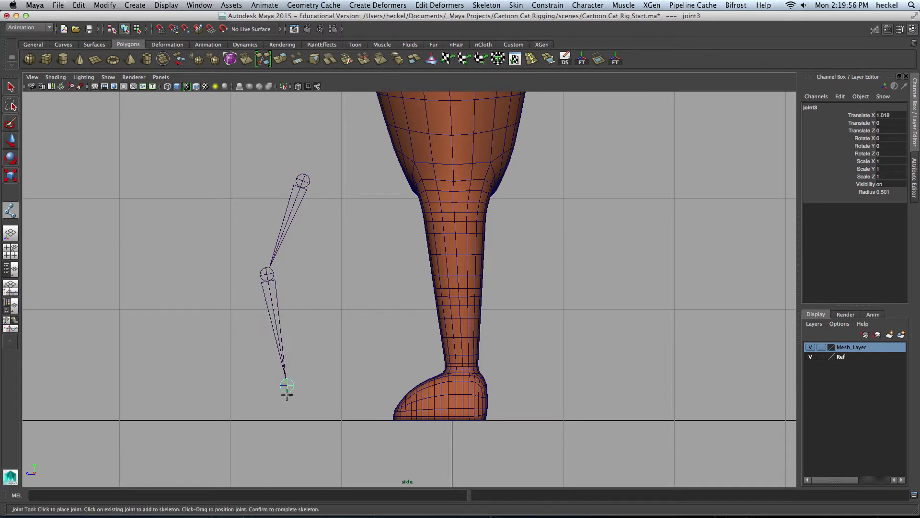
pyautogui.click(245, 421)
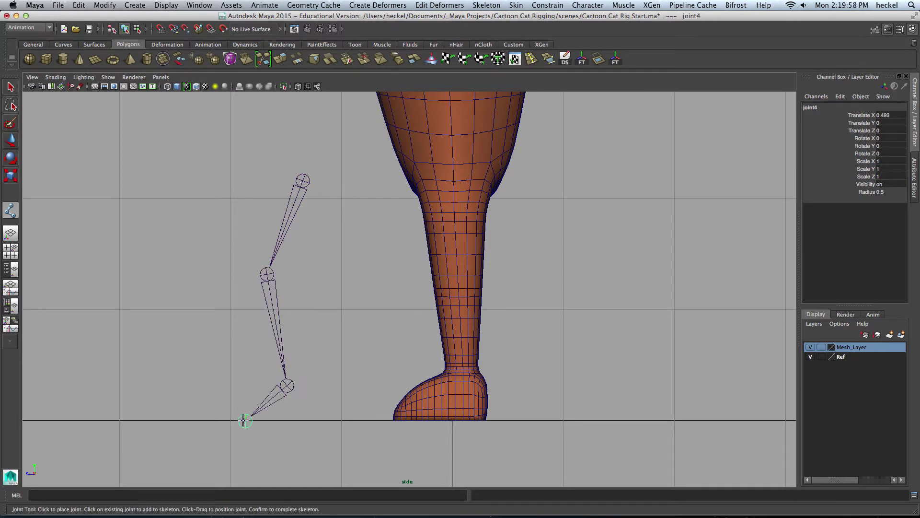
pyautogui.click(202, 421)
pyautogui.press('Return')
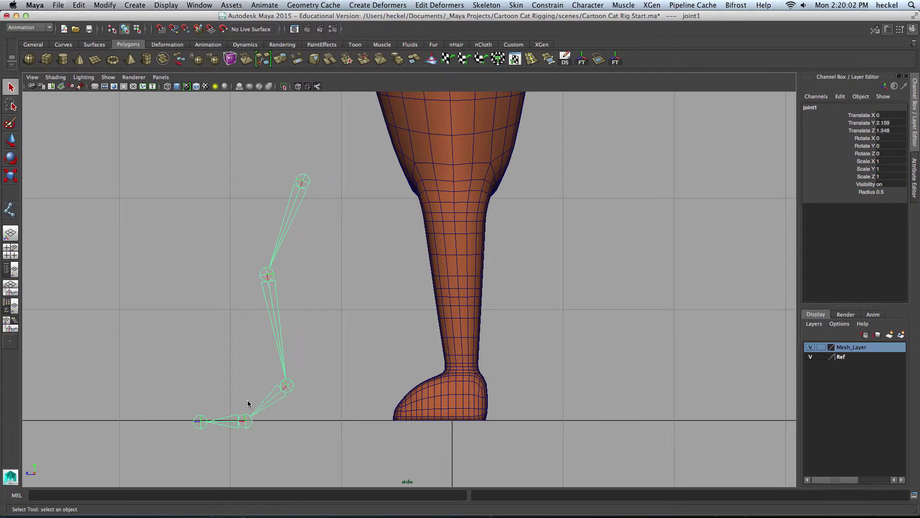
# Shrink the leg joints' display Radius, setting the knee-to-toe joints to 0.2.
pyautogui.click(333, 220)
pyautogui.click(302, 181)
pyautogui.doubleClick(892, 192)
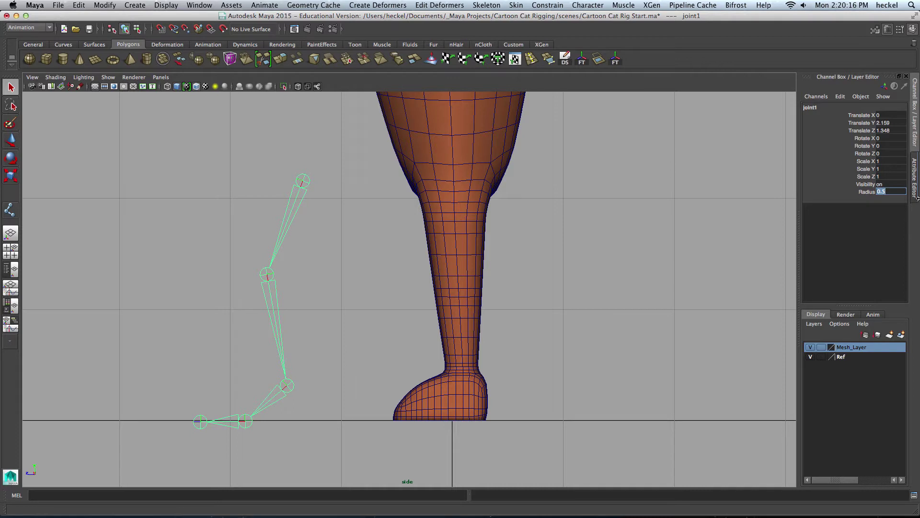
pyautogui.write('.90')
pyautogui.write('2')
pyautogui.press('Return')
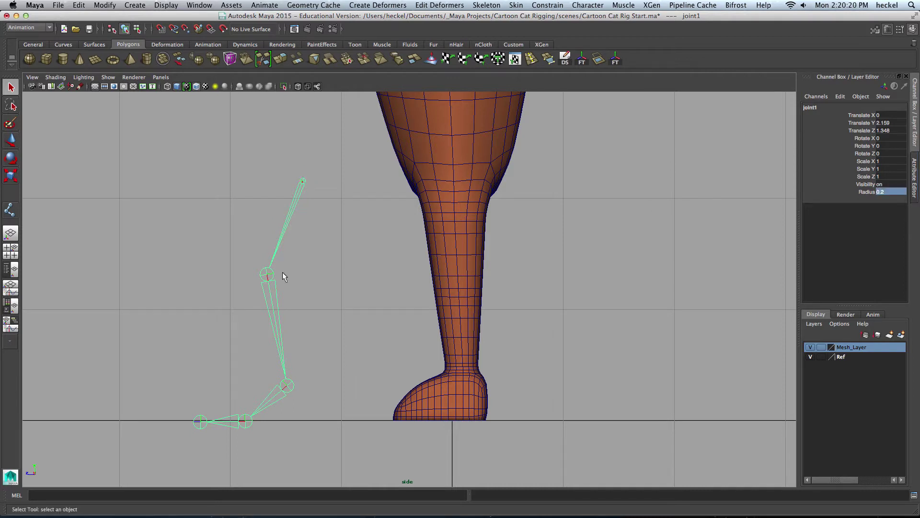
pyautogui.click(267, 284)
pyautogui.keyDown('shift'); pyautogui.click(286, 386); pyautogui.keyUp('shift')
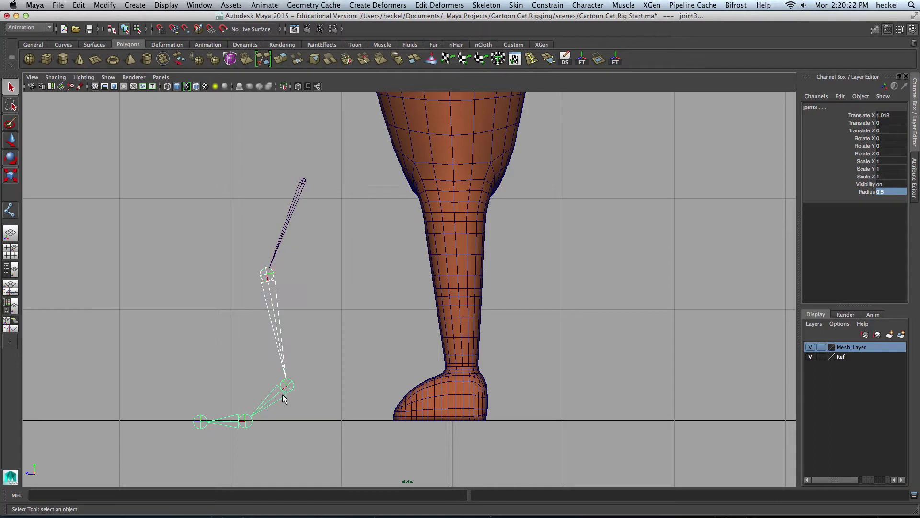
pyautogui.keyDown('shift'); pyautogui.click(245, 422); pyautogui.keyUp('shift')
pyautogui.keyDown('shift'); pyautogui.click(203, 422); pyautogui.keyUp('shift')
pyautogui.click(897, 193)
pyautogui.write('.')
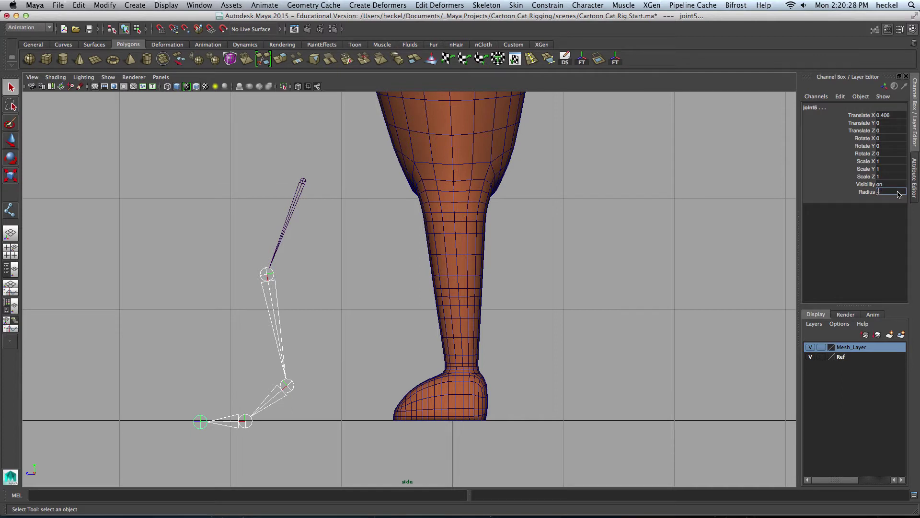
pyautogui.write('2')
pyautogui.press('Return')
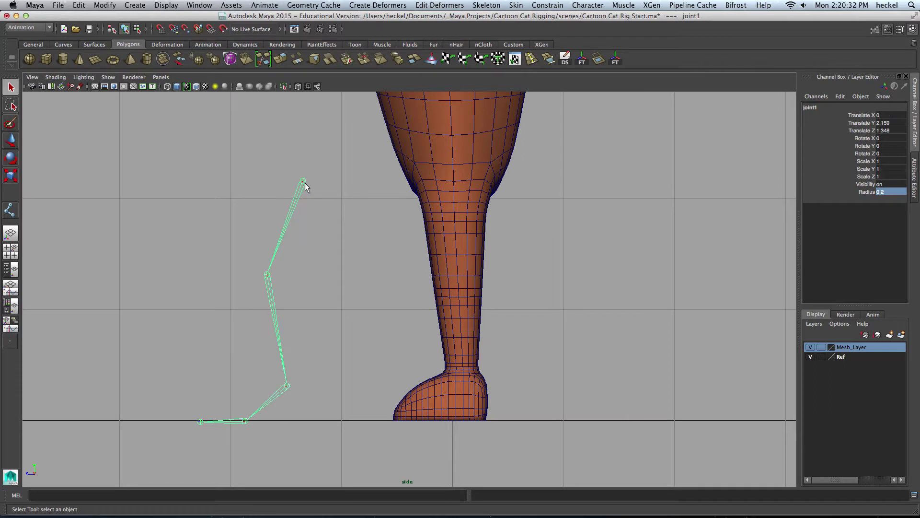
# Set the toe joint's Radius to 1 in the Channel Box.
pyautogui.click(335, 213)
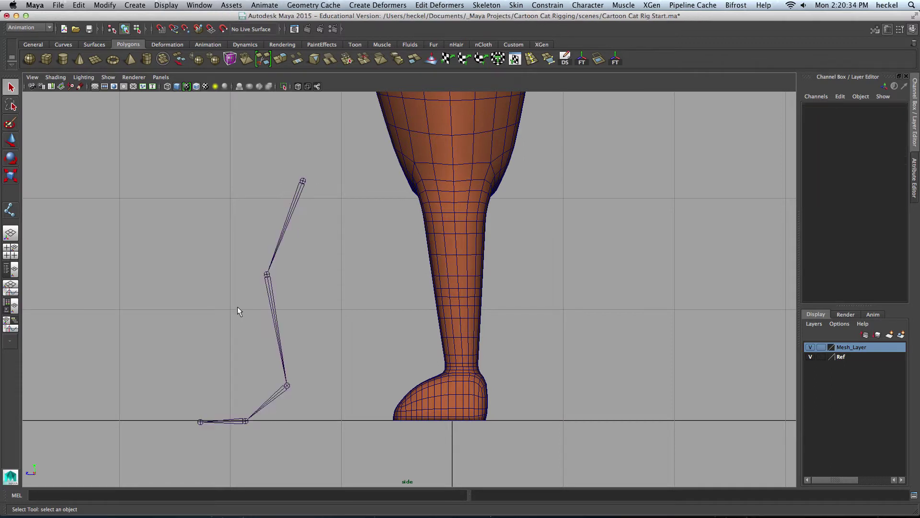
pyautogui.click(287, 225)
pyautogui.keyDown('shift'); pyautogui.click(246, 421); pyautogui.keyUp('shift')
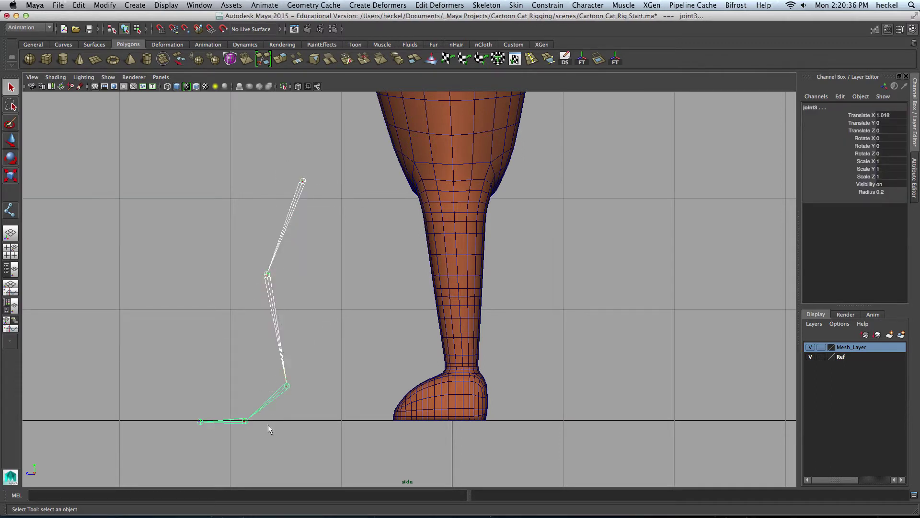
pyautogui.moveTo(200, 440); pyautogui.dragTo(200, 439)
pyautogui.doubleClick(885, 192)
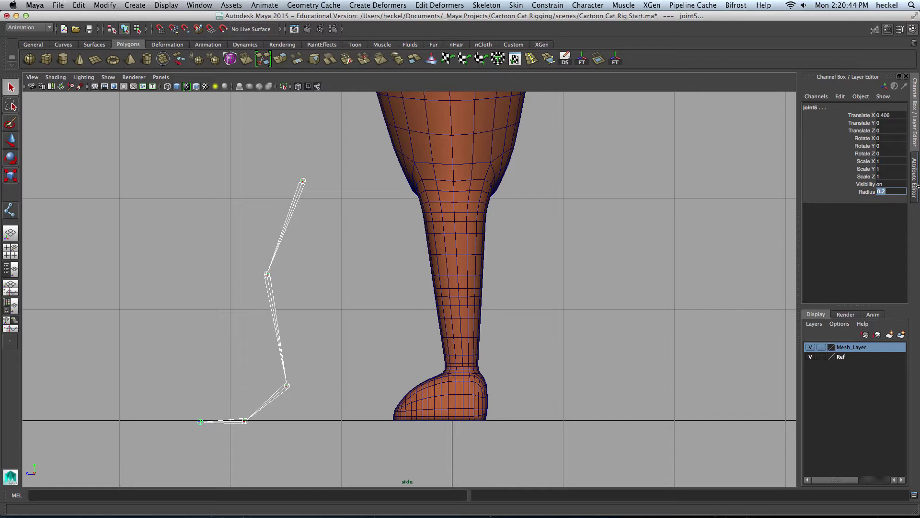
pyautogui.write('1')
pyautogui.press('Return')
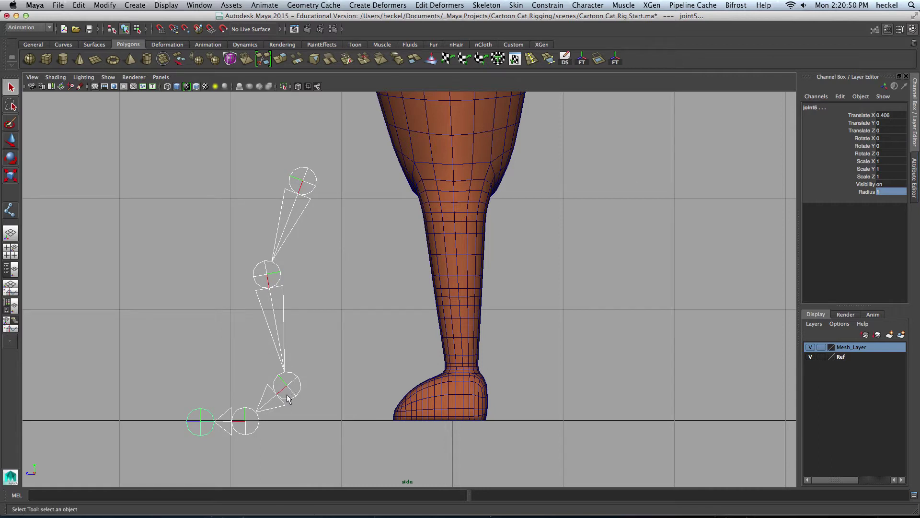
# Delete the whole test joint chain by removing its root joint.
pyautogui.click(328, 224)
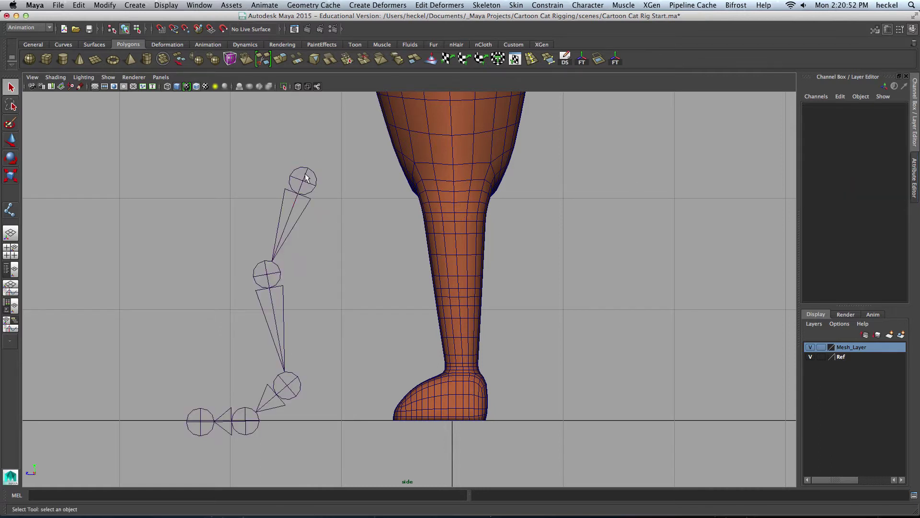
pyautogui.click(306, 180)
pyautogui.press('Delete')
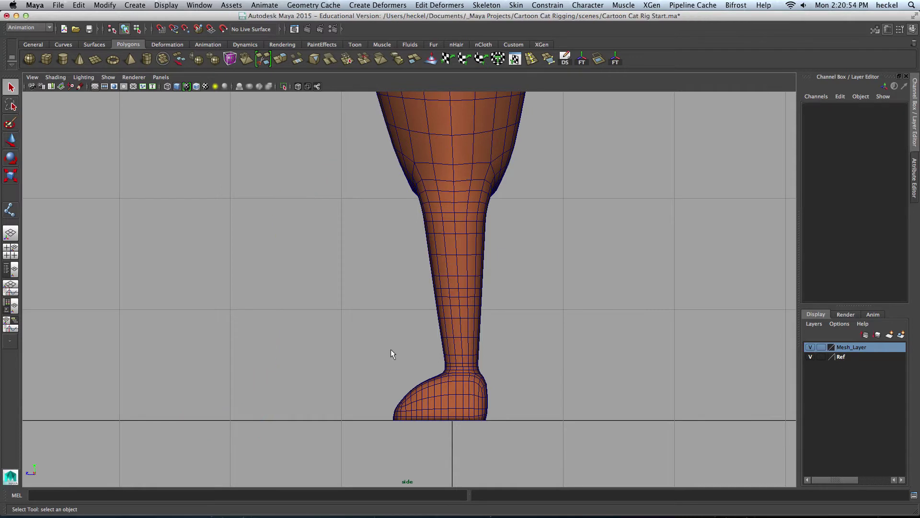
pyautogui.click(487, 4)
# Place hip, knee and ankle joints inside the leg mesh in the side view.
pyautogui.click(496, 22)
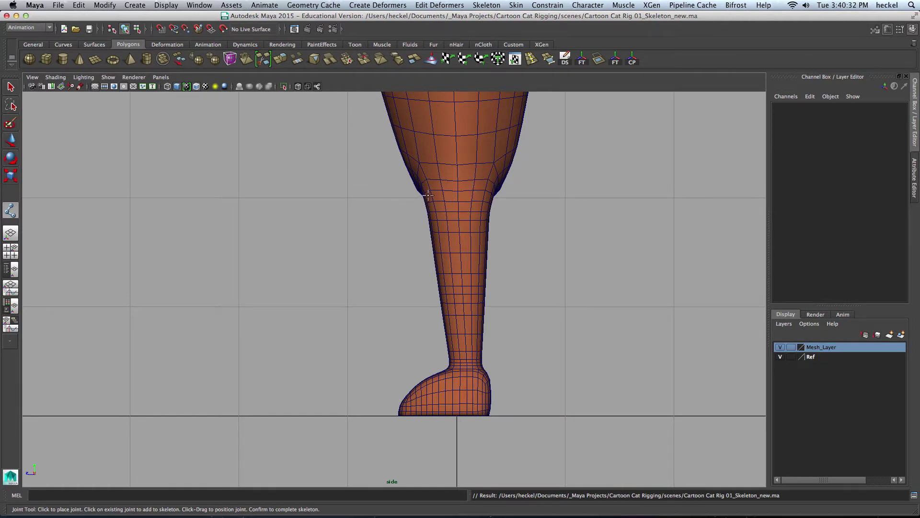
pyautogui.click(456, 197)
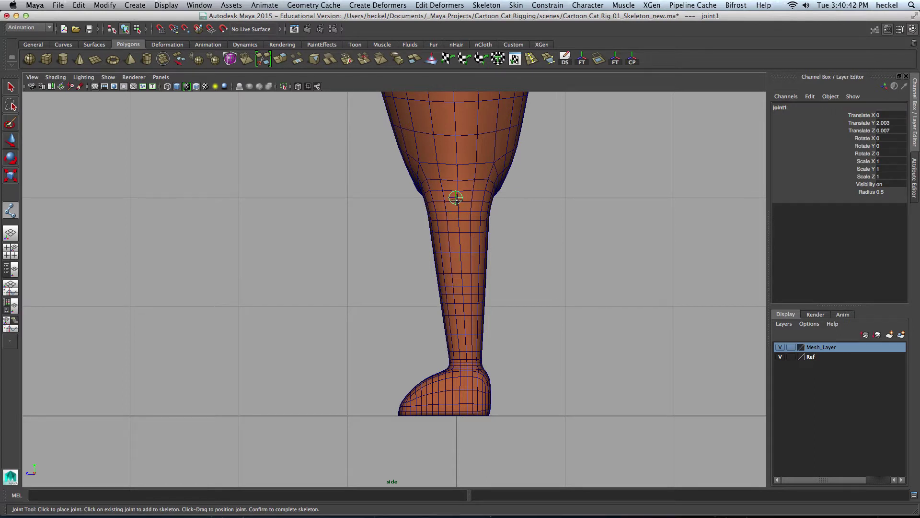
pyautogui.click(449, 287)
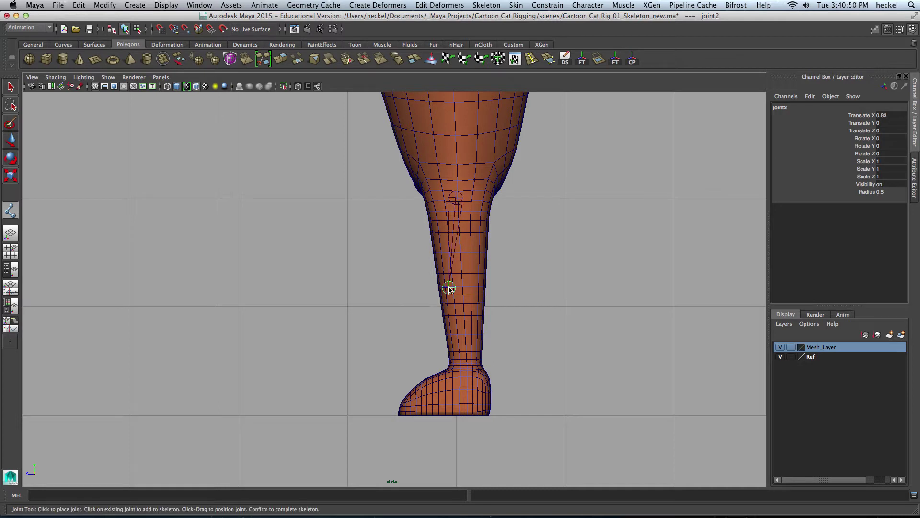
pyautogui.click(465, 365)
# Add foot and toe joints at the foot's bottom and front tip to finish the chain.
pyautogui.keyDown('alt'); pyautogui.moveTo(465, 366); pyautogui.dragTo(380, 236, button='middle'); pyautogui.keyUp('alt')
pyautogui.keyDown('alt'); pyautogui.moveTo(380, 237); pyautogui.dragTo(419, 255, button='right'); pyautogui.keyUp('alt')
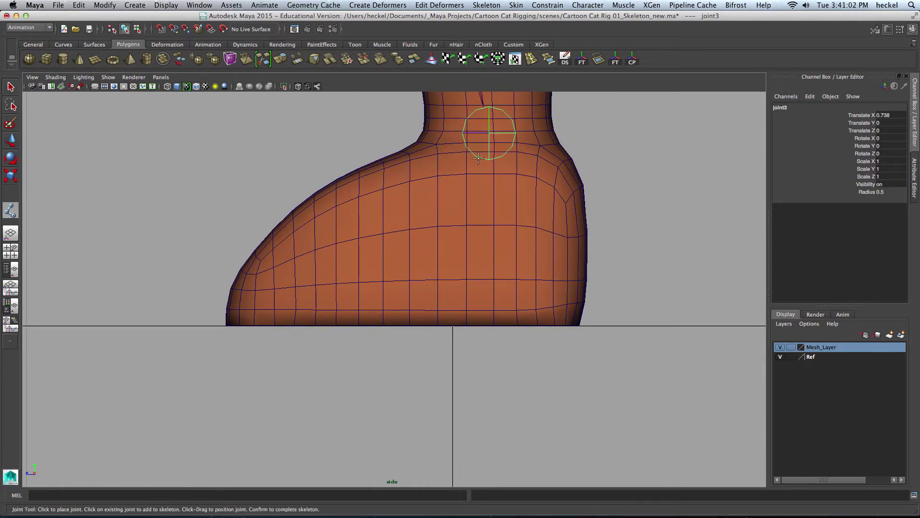
pyautogui.click(376, 326)
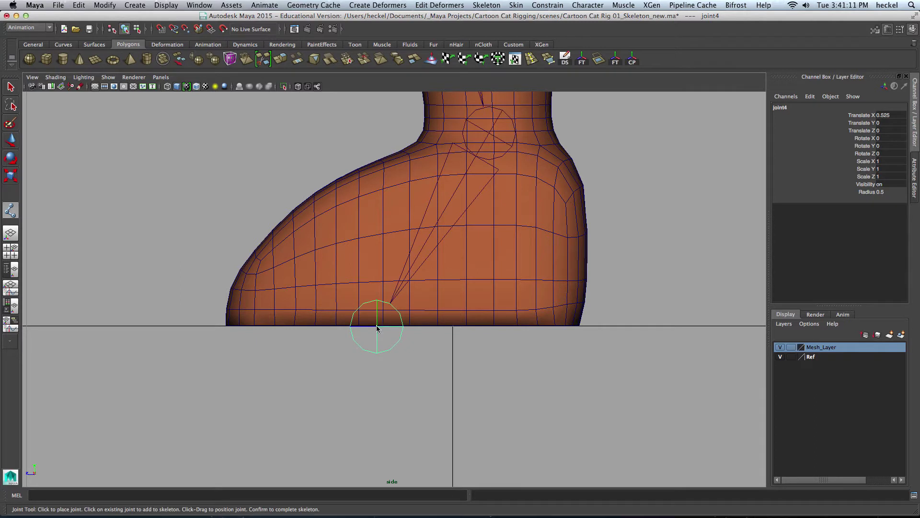
pyautogui.click(226, 326)
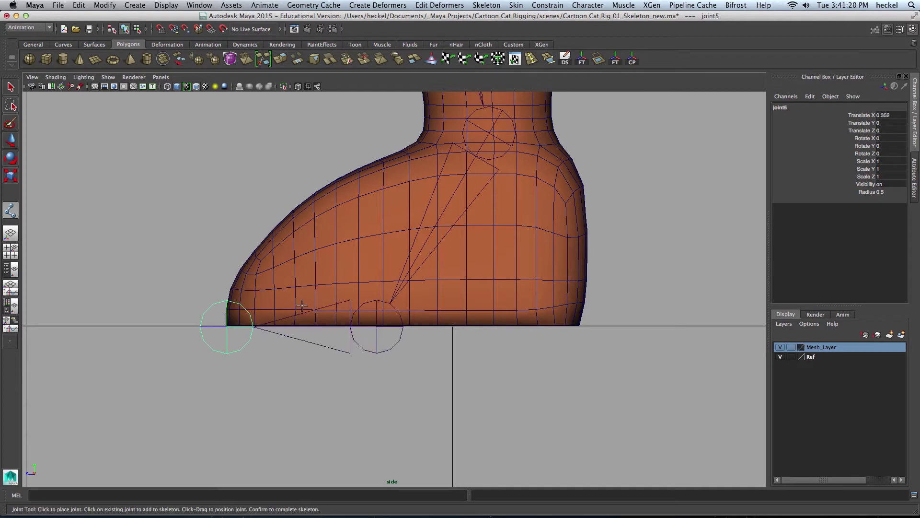
pyautogui.press('Return')
pyautogui.press('q')
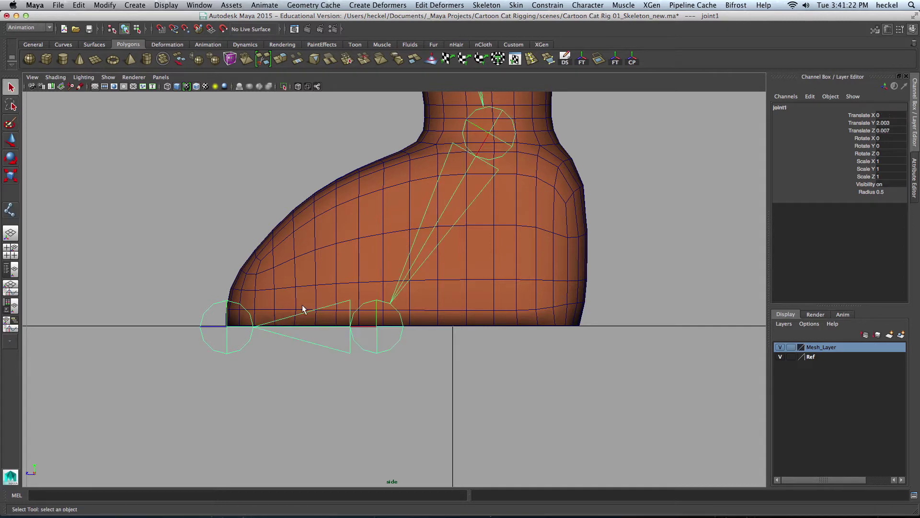
pyautogui.scroll(-5, 360, 287)
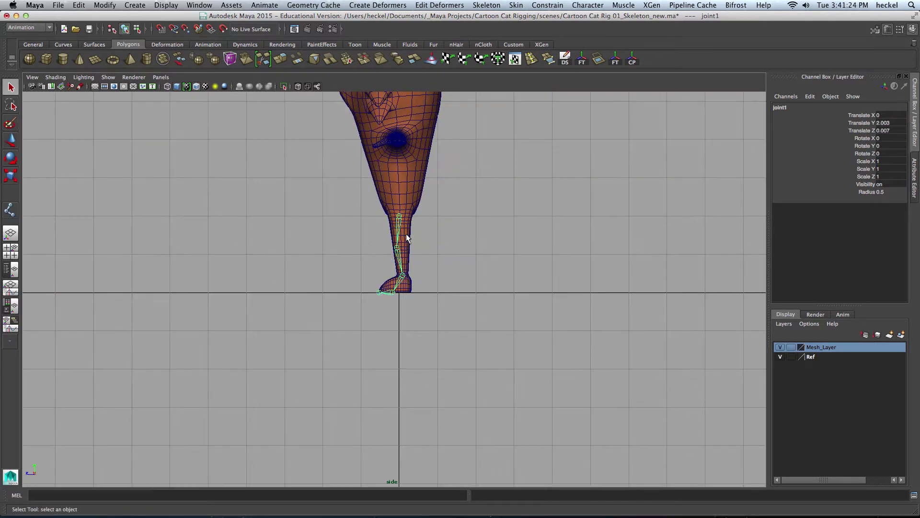
pyautogui.scroll(3, 406, 234)
pyautogui.press('space')
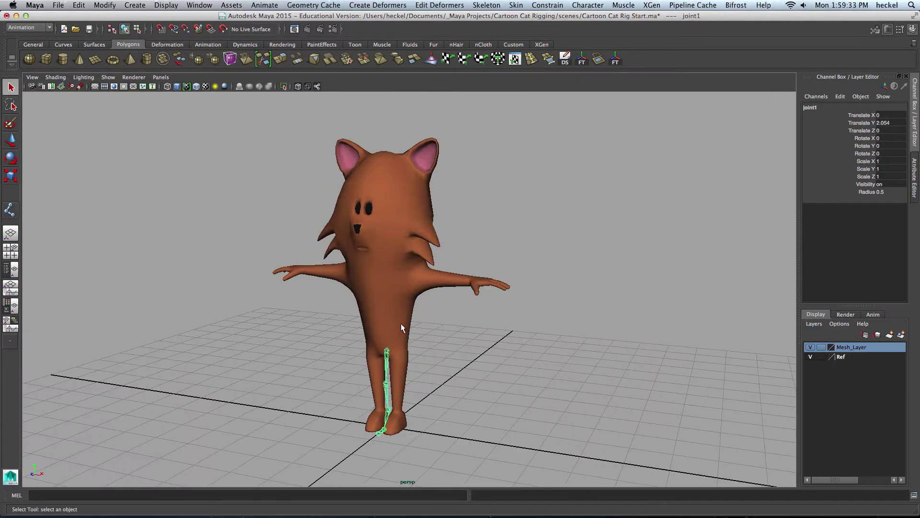
# Move joint1 along X to Translate X 0.244, centring the chain in the leg.
pyautogui.scroll(5, 616, 328)
pyautogui.keyDown('alt'); pyautogui.moveTo(617, 329); pyautogui.dragTo(521, 280); pyautogui.keyUp('alt')
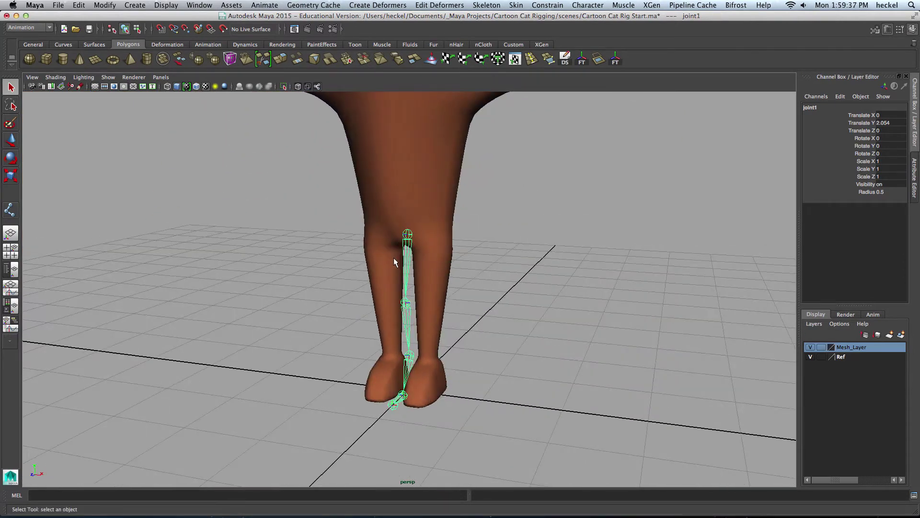
pyautogui.press('e')
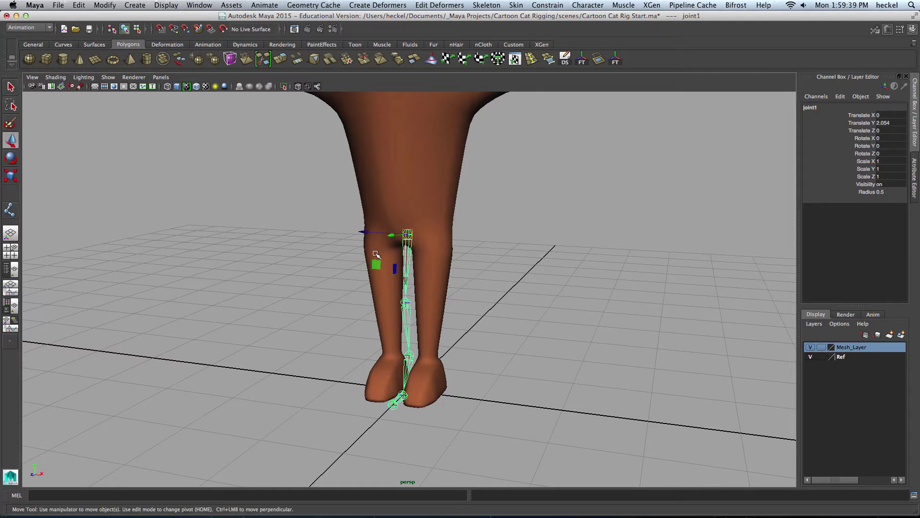
pyautogui.keyDown('alt'); pyautogui.moveTo(413, 269); pyautogui.dragTo(408, 243); pyautogui.keyUp('alt')
pyautogui.press('w')
pyautogui.moveTo(496, 262)
pyautogui.keyDown('alt'); pyautogui.mouseDown()
pyautogui.moveTo(479, 258)
pyautogui.moveTo(496, 267)
pyautogui.mouseUp(); pyautogui.keyUp('alt')
pyautogui.click(477, 266)
pyautogui.moveTo(405, 254); pyautogui.dragTo(493, 273)
pyautogui.keyDown('alt'); pyautogui.moveTo(650, 266); pyautogui.dragTo(593, 279, button='middle'); pyautogui.keyUp('alt')
pyautogui.click(828, 107)
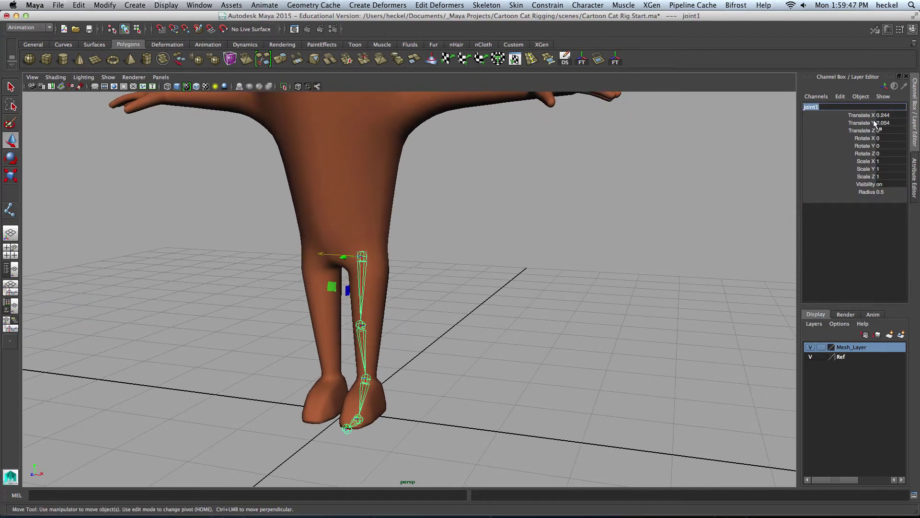
# Rename the hip, knee and ankle joints bind_l_hip01, bind_l_knee01 and bind_l_ankle01.
pyautogui.write('bind_l_hip01')
pyautogui.press('Return')
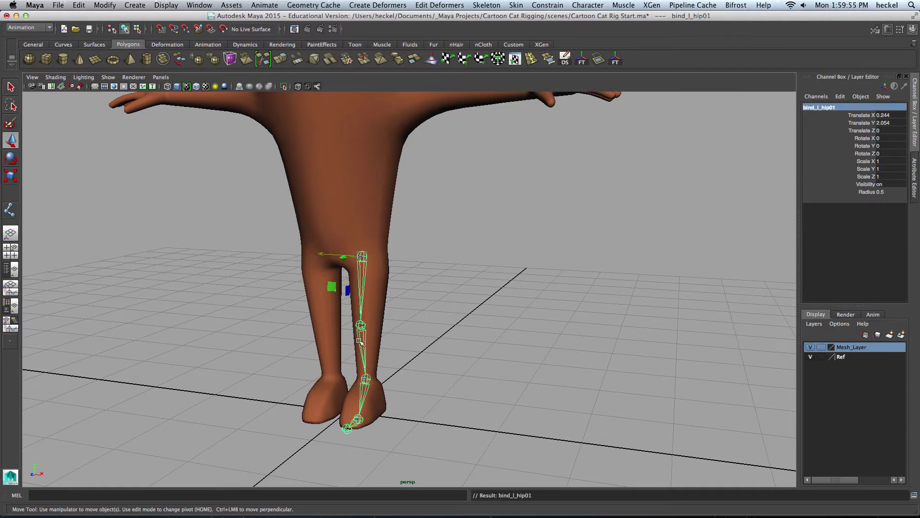
pyautogui.click(360, 336)
pyautogui.doubleClick(821, 107)
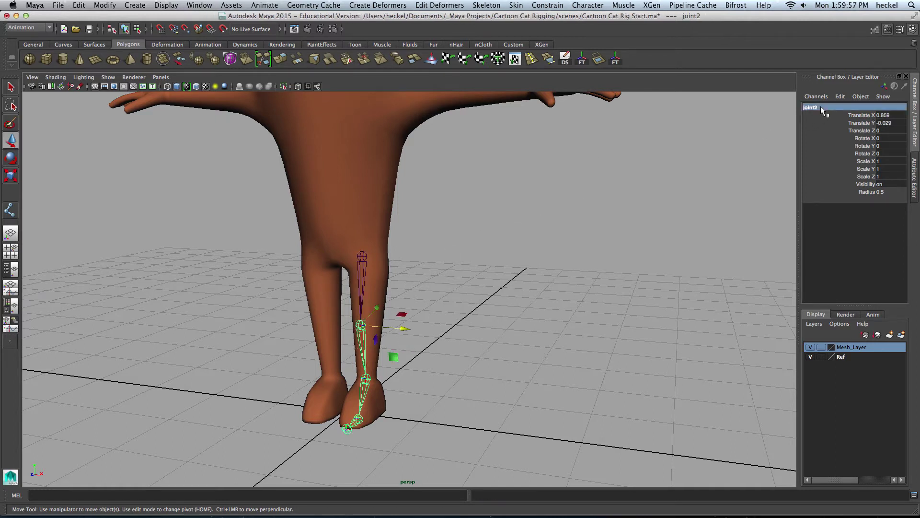
pyautogui.write('bind')
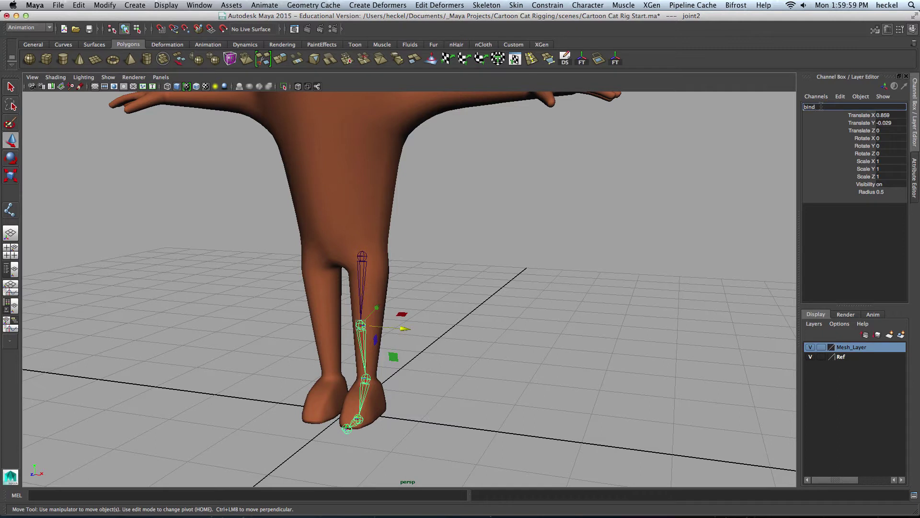
pyautogui.write('_l_knee01')
pyautogui.press('Return')
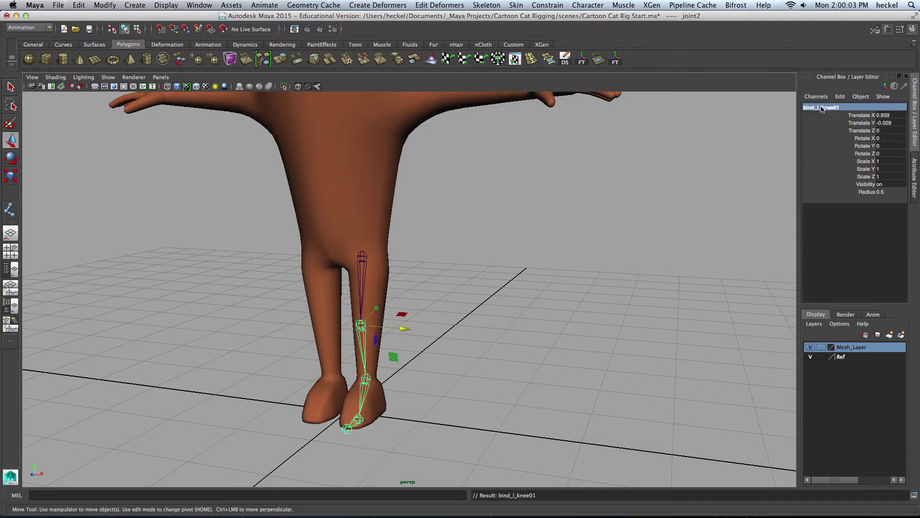
pyautogui.click(365, 379)
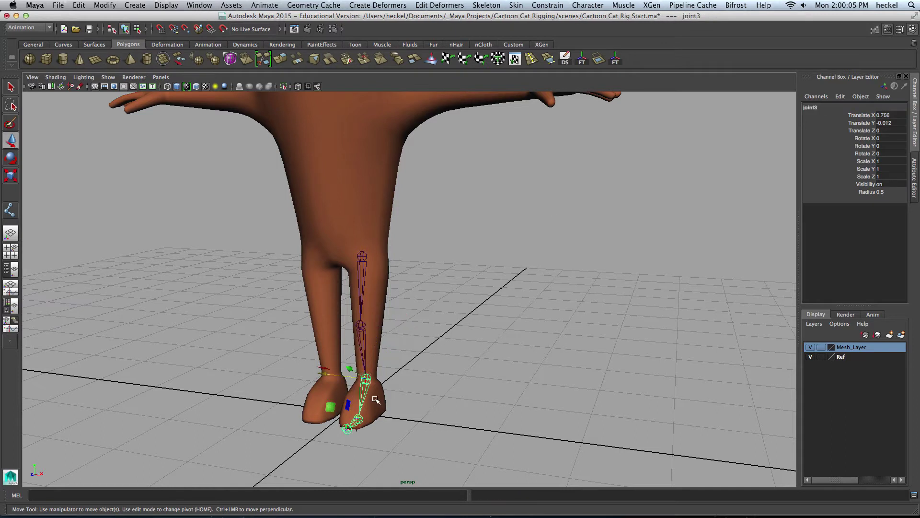
pyautogui.doubleClick(821, 107)
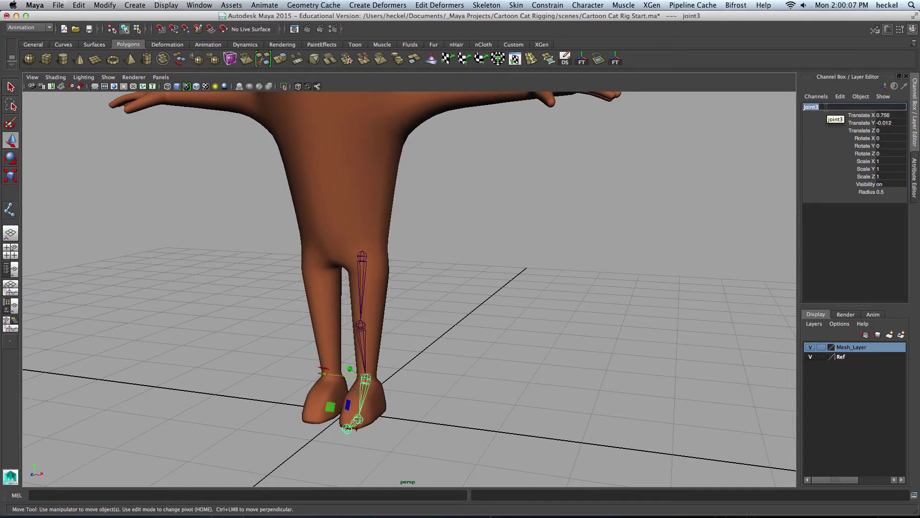
pyautogui.write('bind')
pyautogui.write('_l_ankle01')
pyautogui.press('Return')
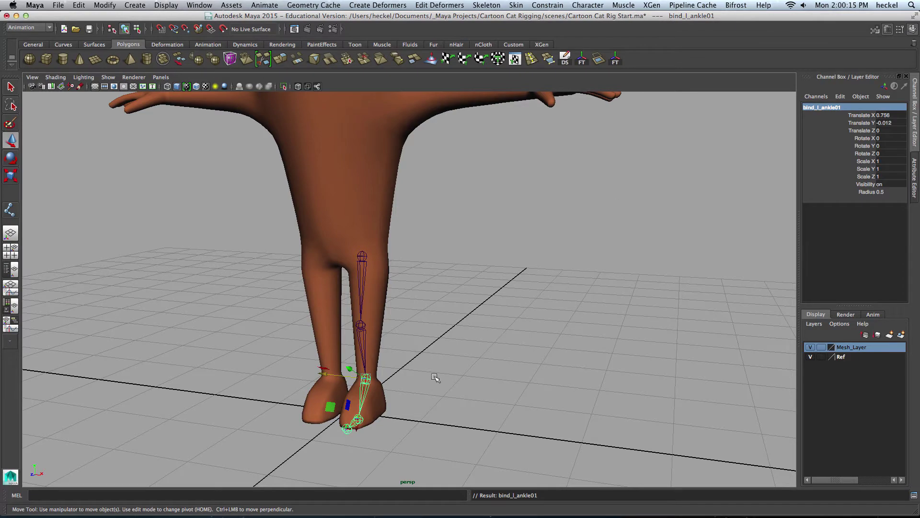
# Rename the foot and toe joints bind_l_foot01 and end_l_toe01.
pyautogui.keyDown('alt'); pyautogui.moveTo(384, 410); pyautogui.dragTo(290, 422); pyautogui.keyUp('alt')
pyautogui.moveTo(283, 309); pyautogui.dragTo(283, 309, button='right')
pyautogui.scroll(5, 283, 310)
pyautogui.keyDown('alt'); pyautogui.moveTo(287, 307); pyautogui.dragTo(385, 285); pyautogui.keyUp('alt')
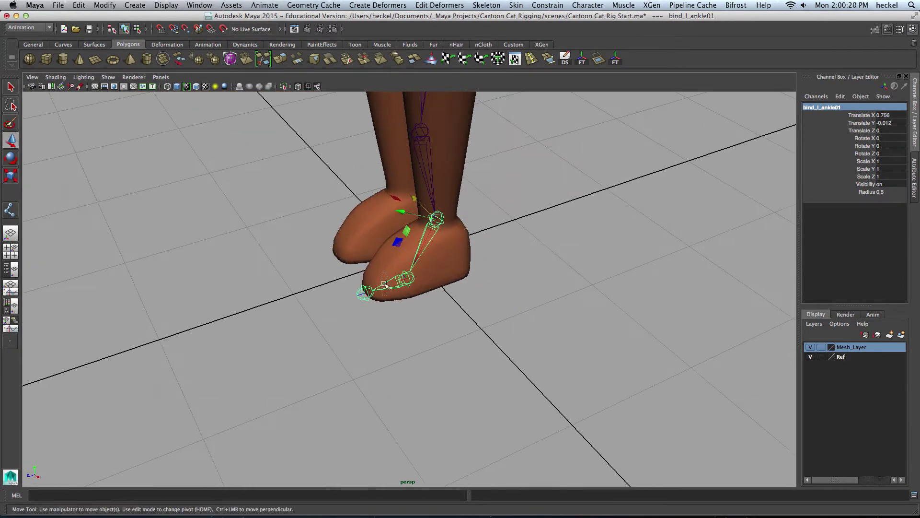
pyautogui.click(385, 285)
pyautogui.doubleClick(823, 107)
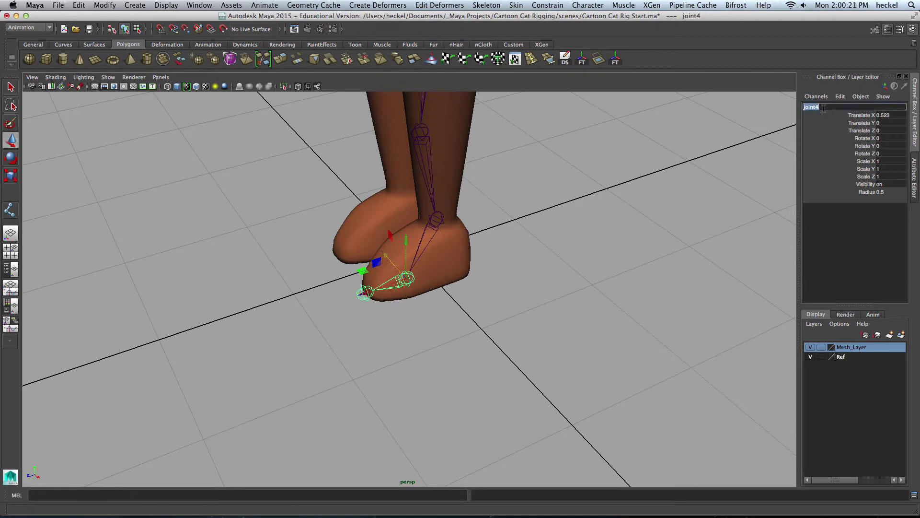
pyautogui.write('bind_l_foot01')
pyautogui.press('Return')
pyautogui.click(364, 294)
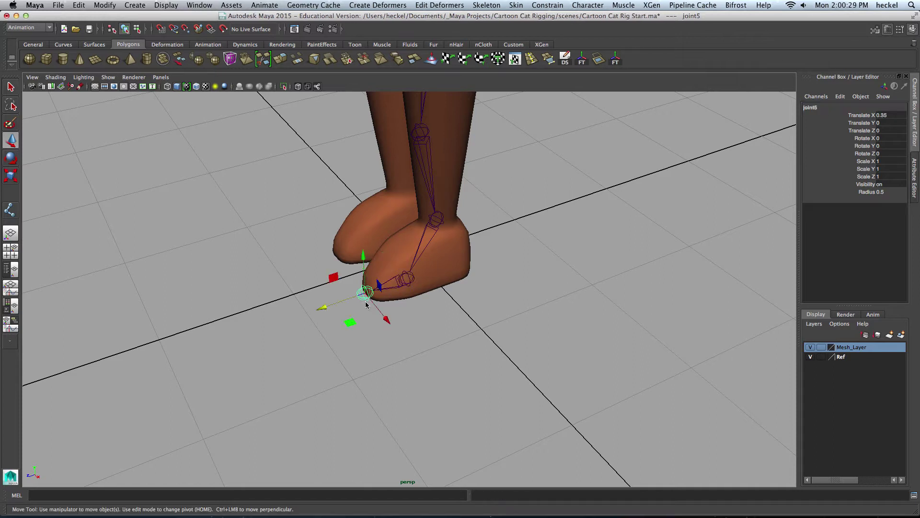
pyautogui.doubleClick(834, 108)
pyautogui.write('end_l_')
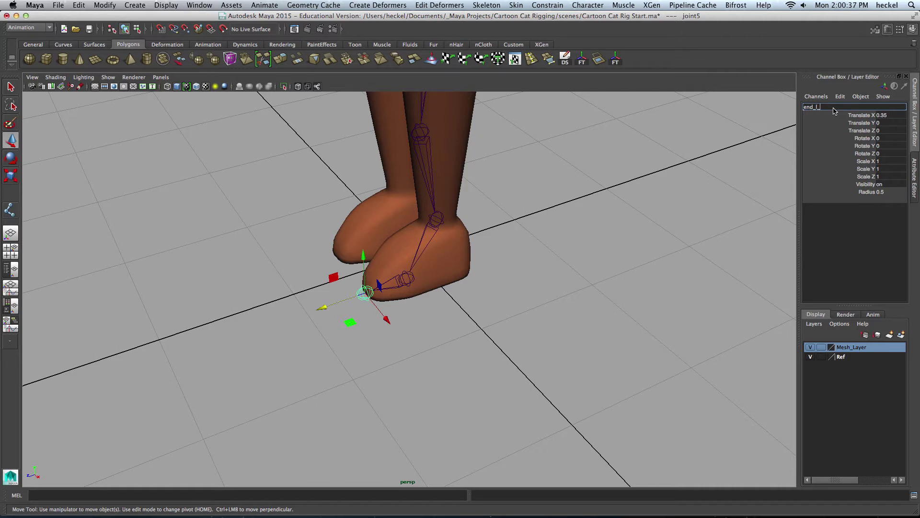
pyautogui.write('toe01')
pyautogui.press('Return')
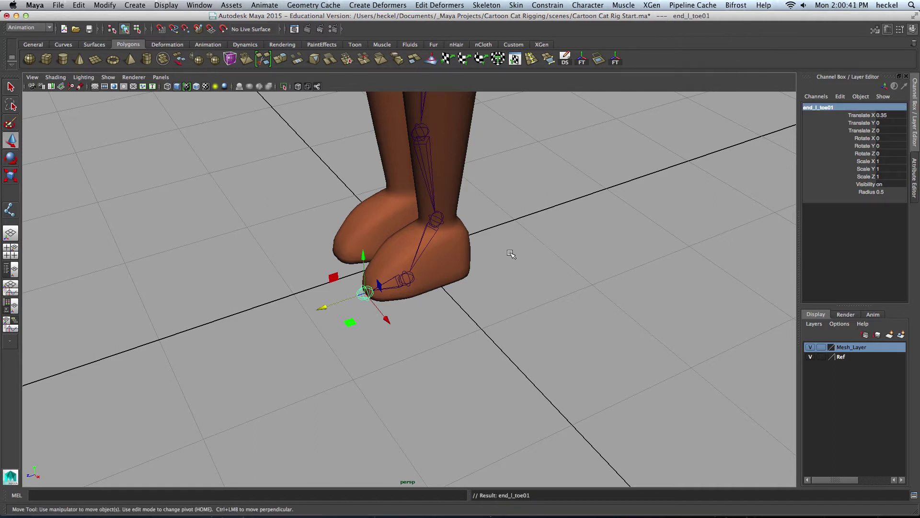
pyautogui.keyDown('alt'); pyautogui.moveTo(511, 254); pyautogui.dragTo(499, 232); pyautogui.keyUp('alt')
pyautogui.keyDown('alt'); pyautogui.moveTo(499, 232); pyautogui.dragTo(483, 246, button='right'); pyautogui.keyUp('alt')
# Nudge bind_l_hip01 along X from Translate X 0.244 to 0.257 in the front view.
pyautogui.press('space')
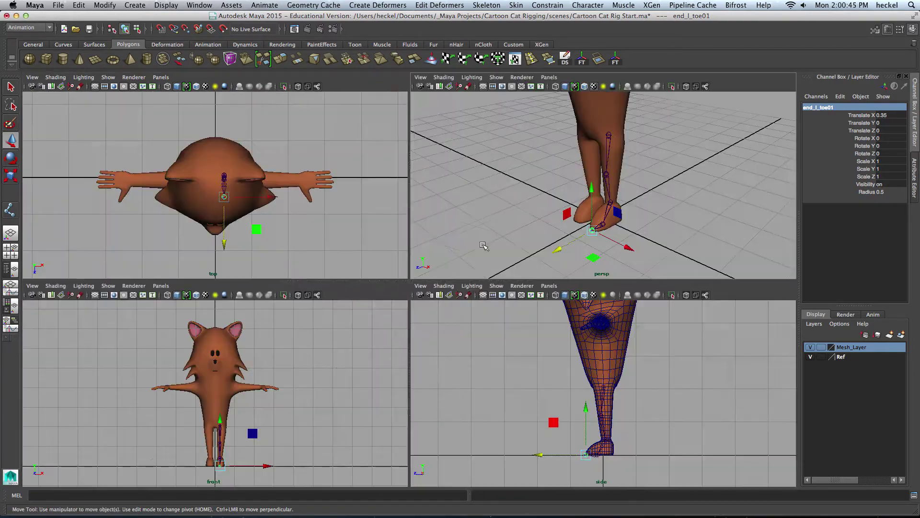
pyautogui.press('space')
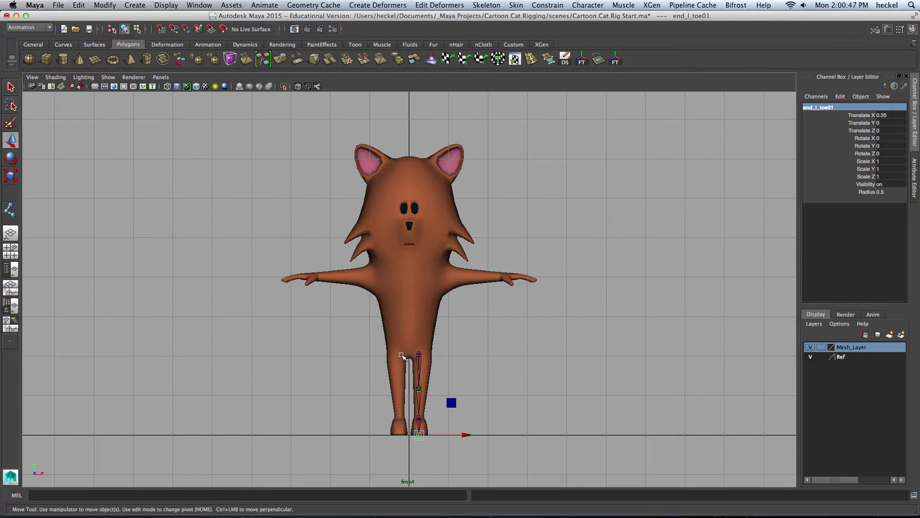
pyautogui.keyDown('alt'); pyautogui.moveTo(402, 356); pyautogui.dragTo(731, 291, button='right'); pyautogui.keyUp('alt')
pyautogui.click(385, 161)
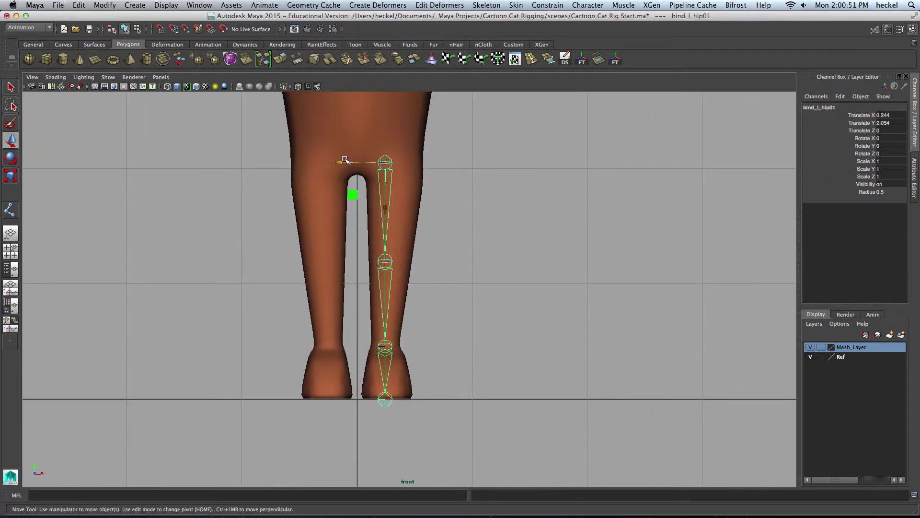
pyautogui.moveTo(345, 161); pyautogui.dragTo(347, 161)
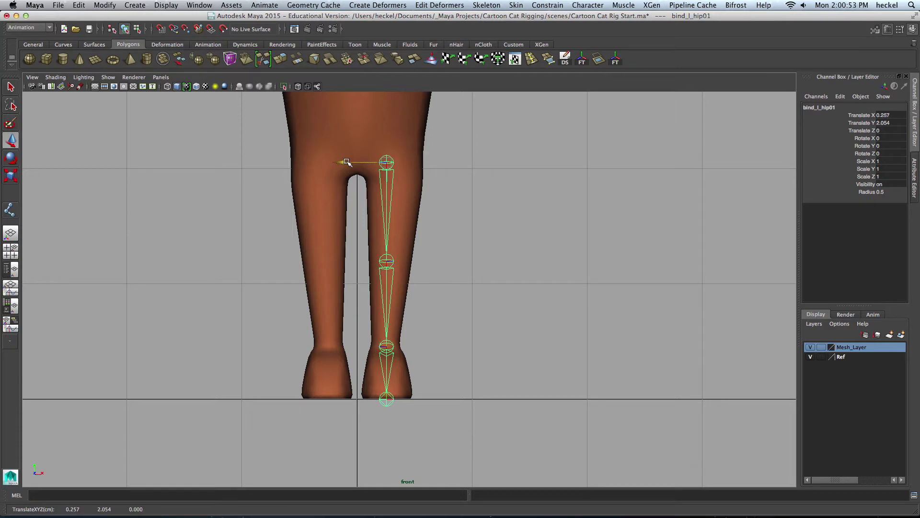
pyautogui.click(485, 194)
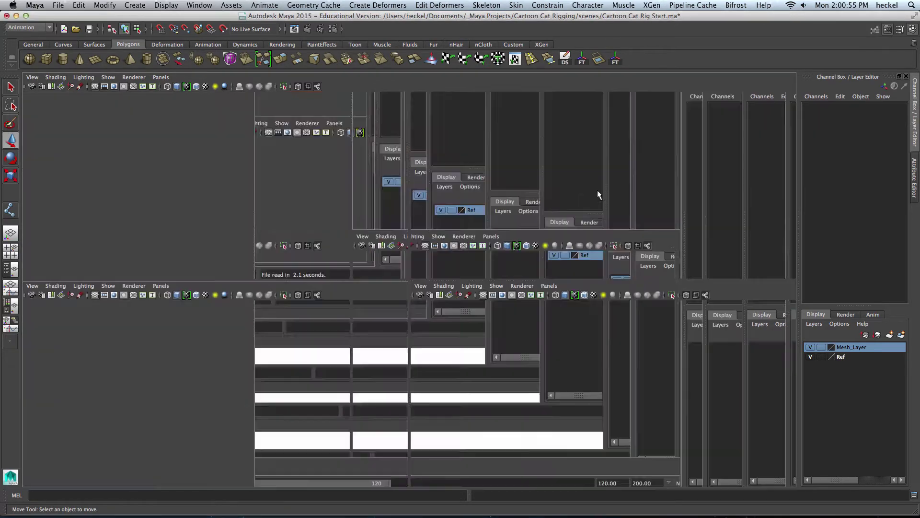
# Maximize the perspective view and select the left leg joint chain.
pyautogui.press('space')
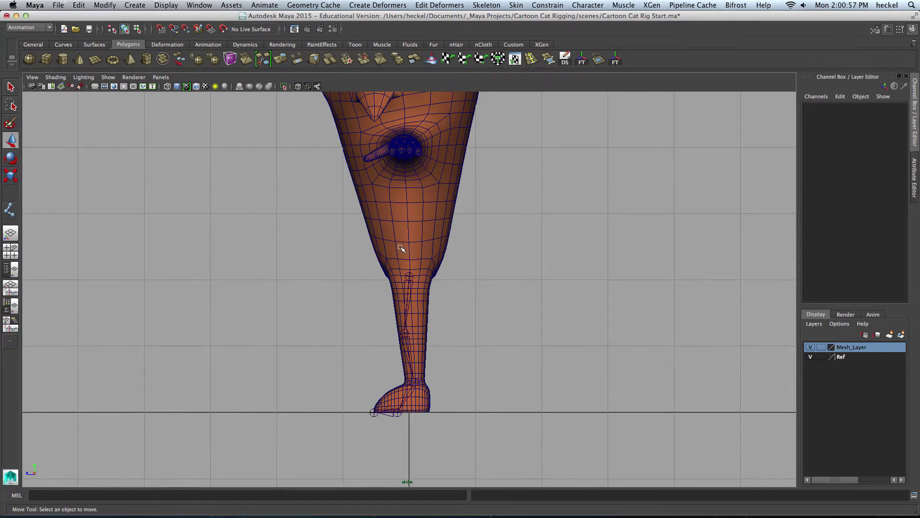
pyautogui.press('space')
pyautogui.keyDown('alt'); pyautogui.moveTo(448, 267); pyautogui.dragTo(456, 259); pyautogui.keyUp('alt')
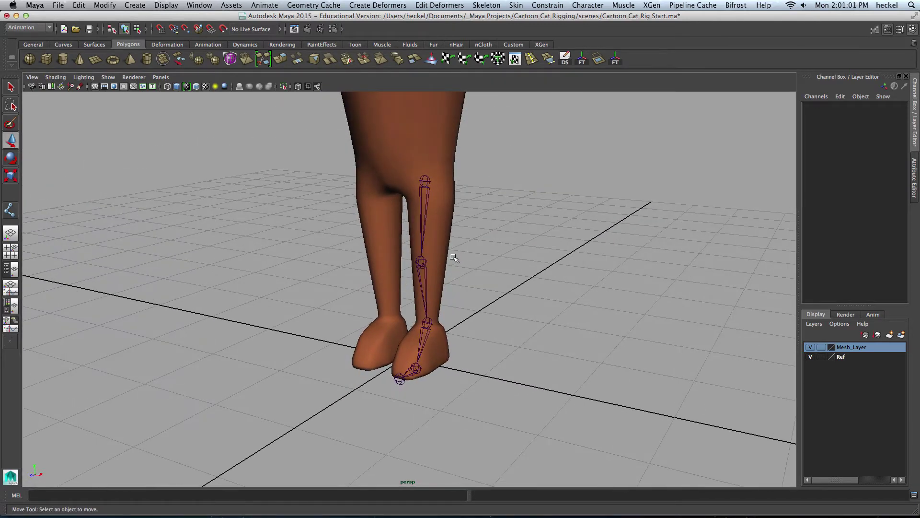
pyautogui.press('q')
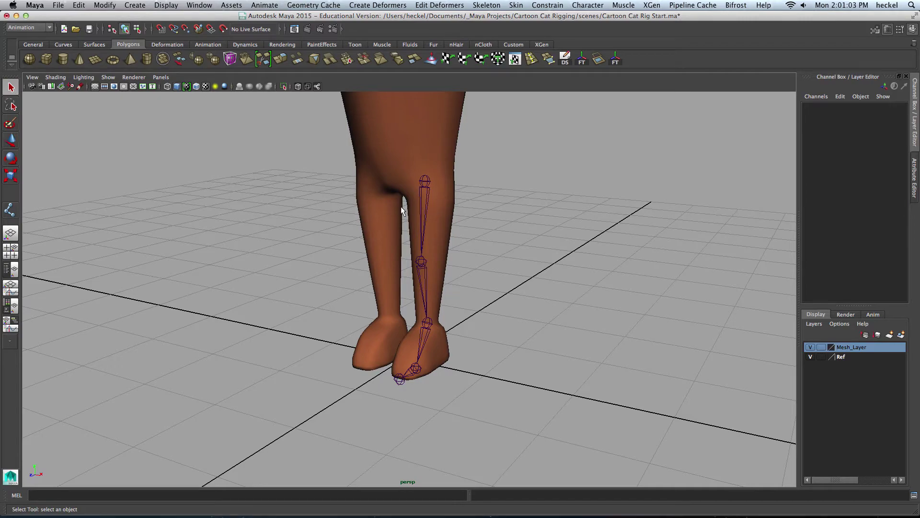
pyautogui.scroll(5, 549, 206)
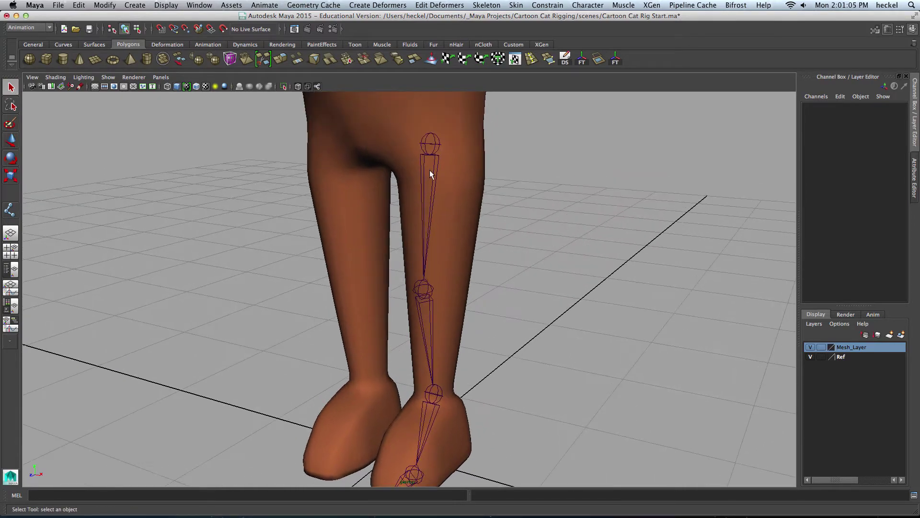
pyautogui.click(431, 174)
pyautogui.scroll(5, 541, 196)
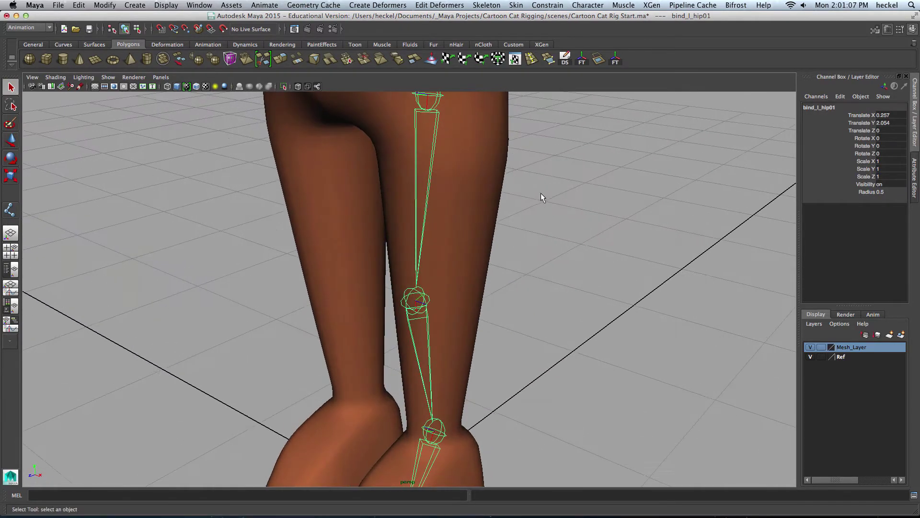
# Frame the feet and show end_l_toe01's full attributes in the Attribute Editor.
pyautogui.keyDown('alt'); pyautogui.moveTo(541, 197); pyautogui.dragTo(487, 213); pyautogui.keyUp('alt')
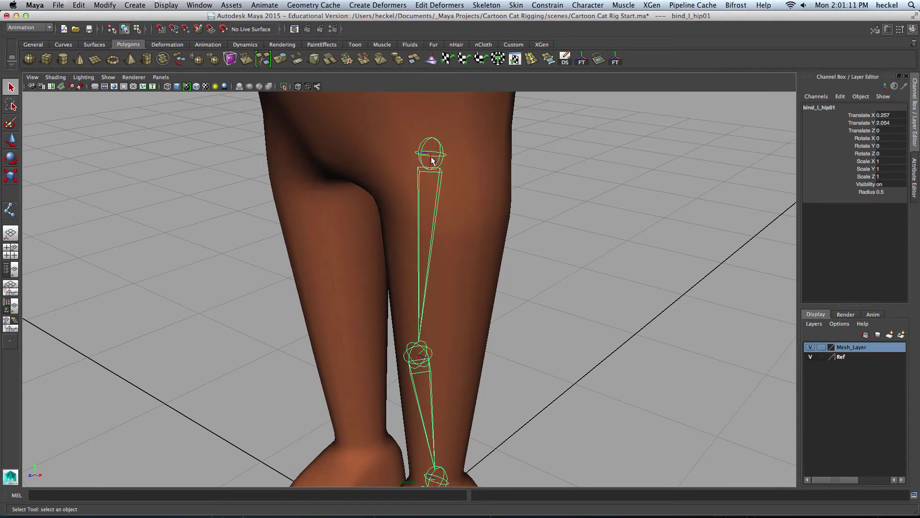
pyautogui.keyDown('alt'); pyautogui.moveTo(455, 330); pyautogui.dragTo(457, 205, button='middle'); pyautogui.keyUp('alt')
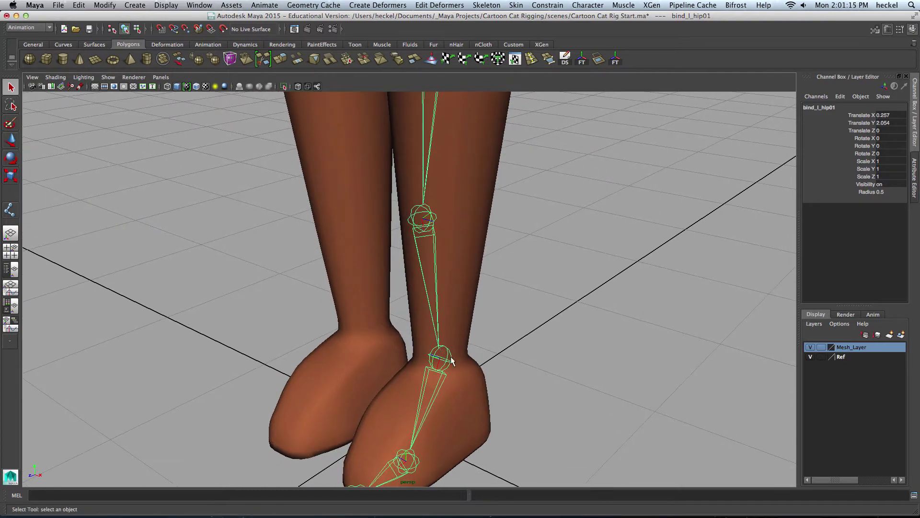
pyautogui.keyDown('alt'); pyautogui.moveTo(450, 361); pyautogui.dragTo(480, 196); pyautogui.keyUp('alt')
pyautogui.scroll(5, 474, 202)
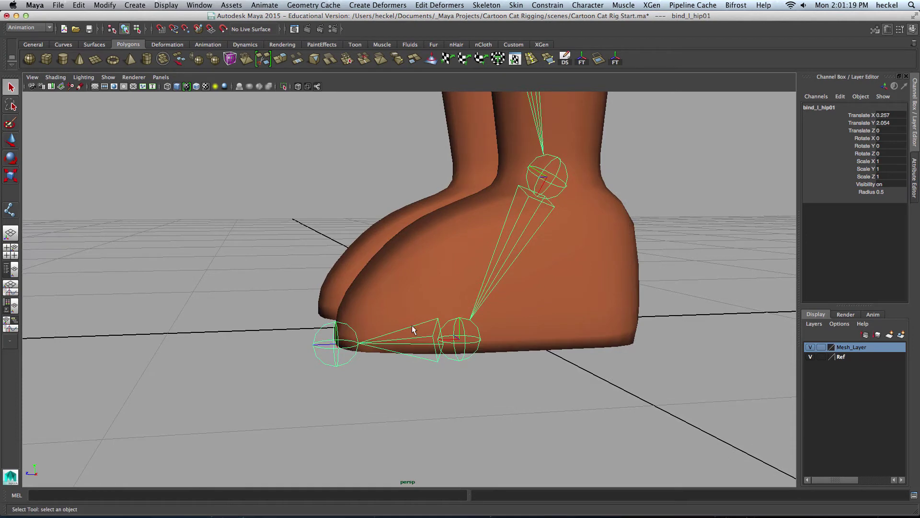
pyautogui.keyDown('alt'); pyautogui.moveTo(411, 330); pyautogui.dragTo(242, 398); pyautogui.keyUp('alt')
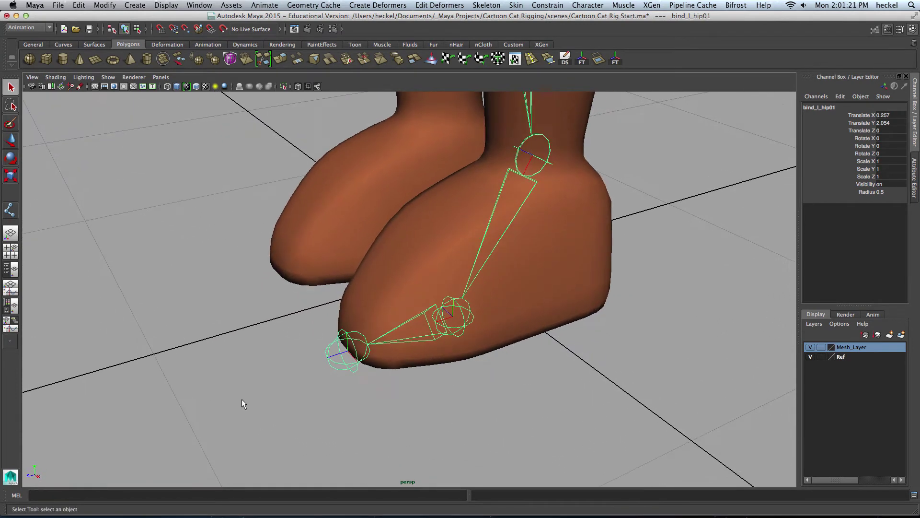
pyautogui.click(337, 372)
pyautogui.moveTo(341, 376); pyautogui.dragTo(344, 380)
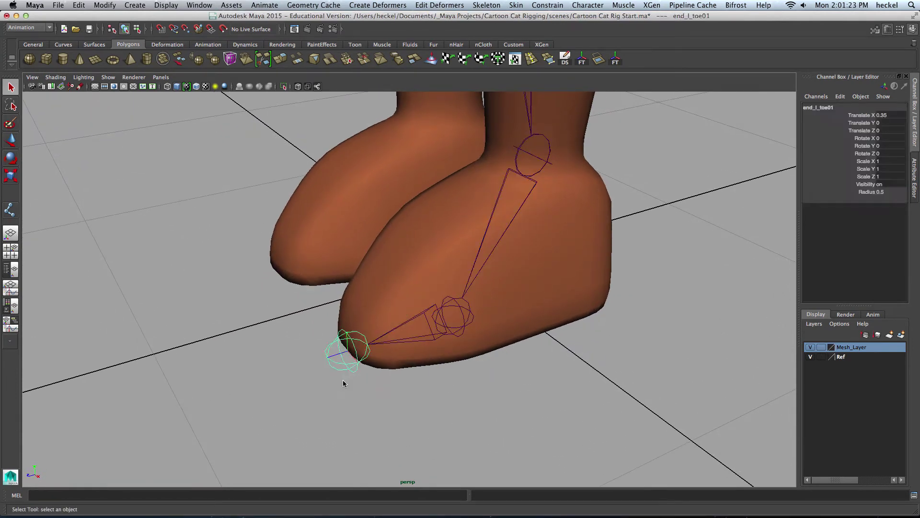
pyautogui.click(915, 175)
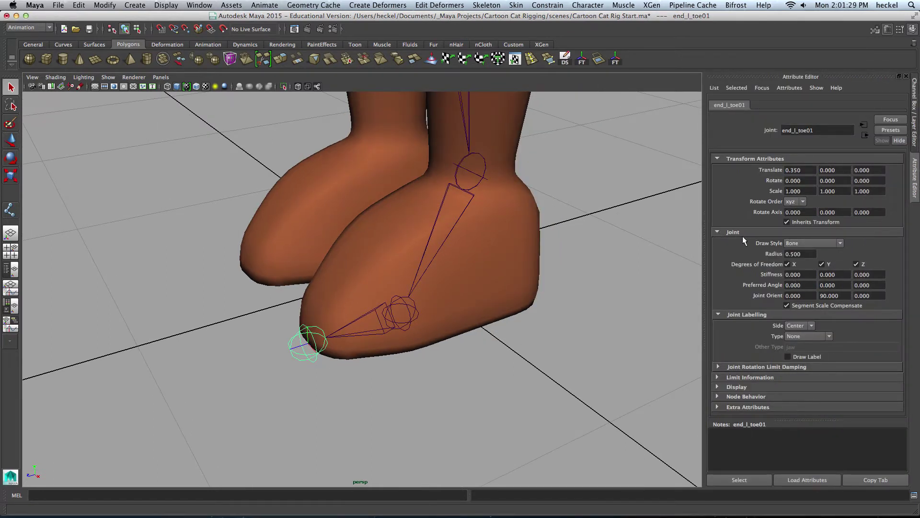
# Set end_l_toe01's Joint Orient Y from 90 to 0.
pyautogui.click(836, 295)
pyautogui.write('0')
pyautogui.press('Return')
# Inspect the bind_l_foot01 and bind_l_ankle01 joints by selecting each in turn.
pyautogui.click(440, 386)
pyautogui.click(402, 314)
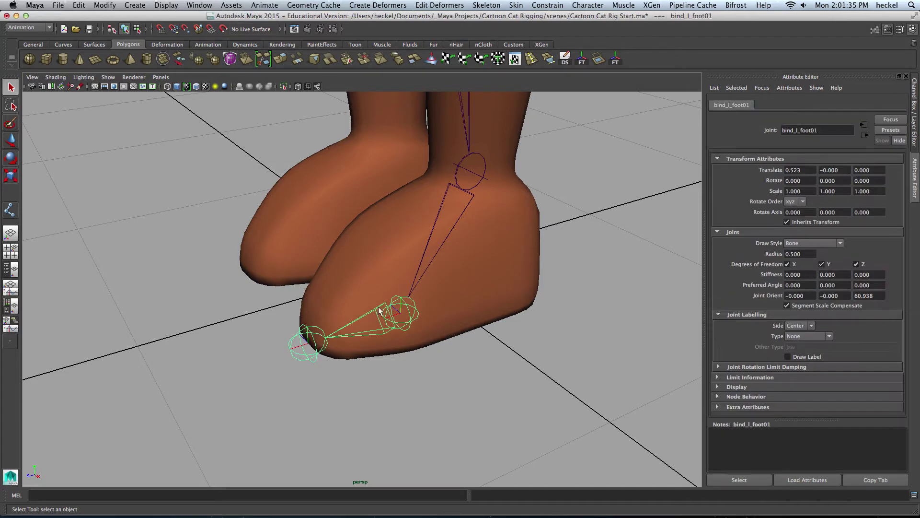
pyautogui.click(310, 343)
pyautogui.click(300, 358)
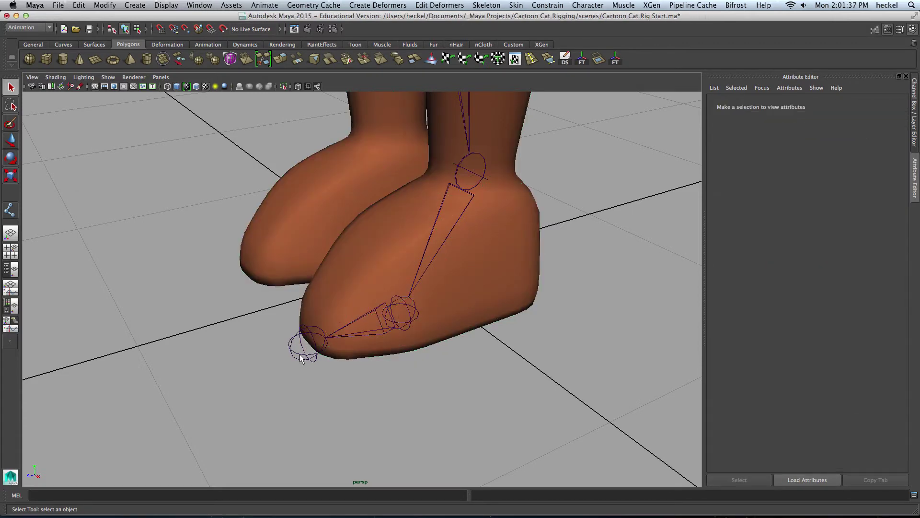
pyautogui.click(302, 358)
pyautogui.click(393, 316)
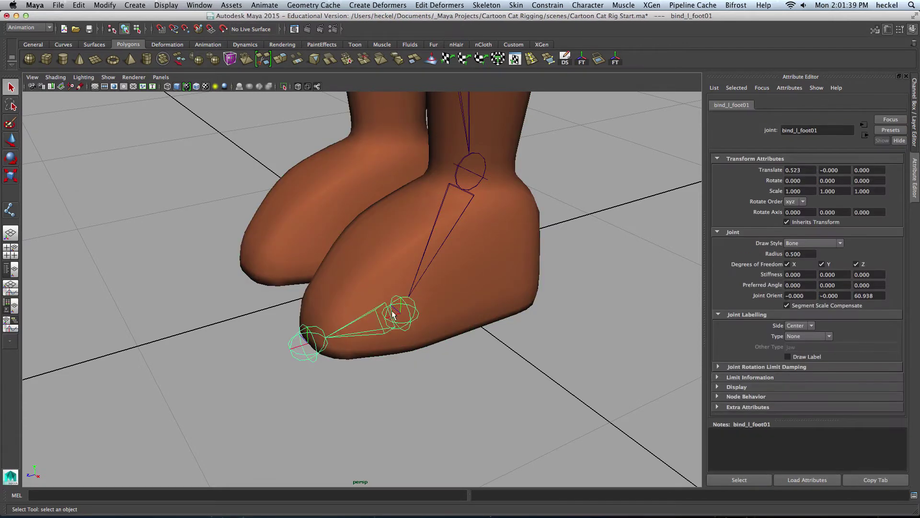
pyautogui.click(467, 179)
pyautogui.click(475, 178)
pyautogui.keyDown('alt'); pyautogui.moveTo(590, 257); pyautogui.dragTo(336, 245, button='right'); pyautogui.keyUp('alt')
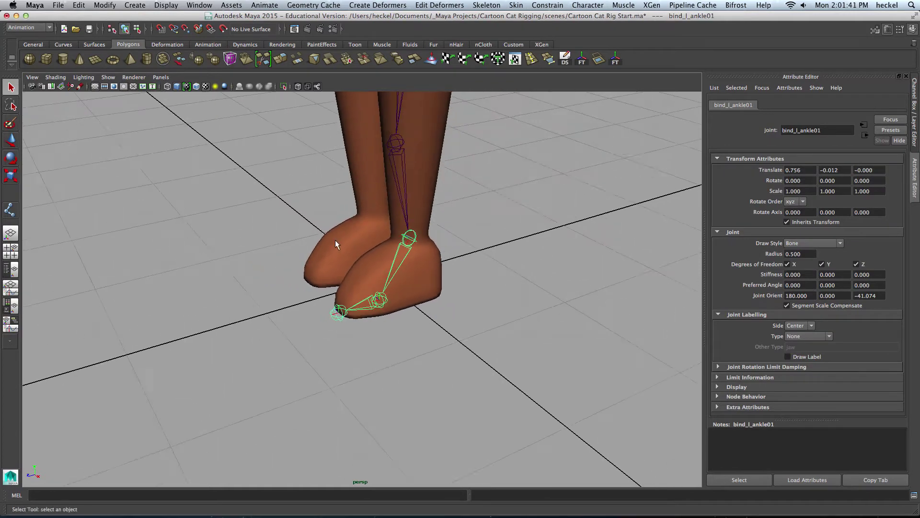
pyautogui.keyDown('alt'); pyautogui.moveTo(335, 245); pyautogui.dragTo(436, 314); pyautogui.keyUp('alt')
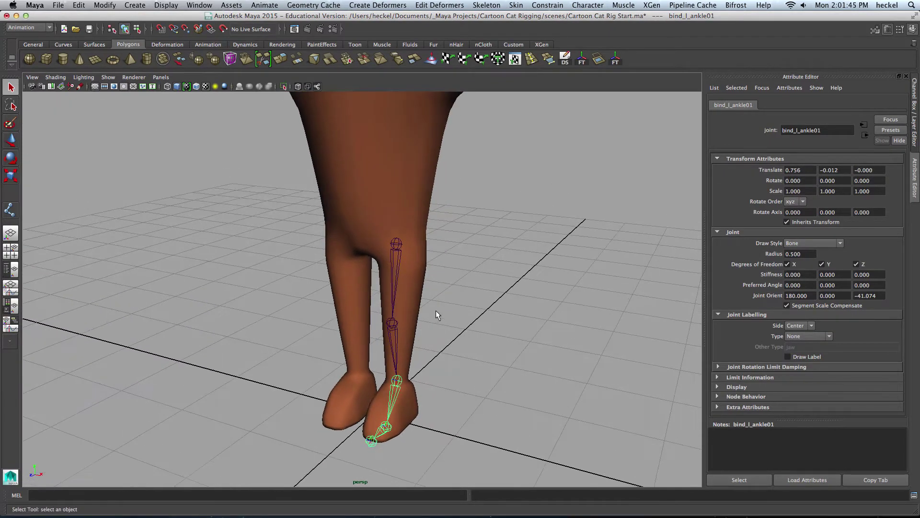
# Return to the Channel Box and select the left leg chain from bind_l_hip01.
pyautogui.click(915, 113)
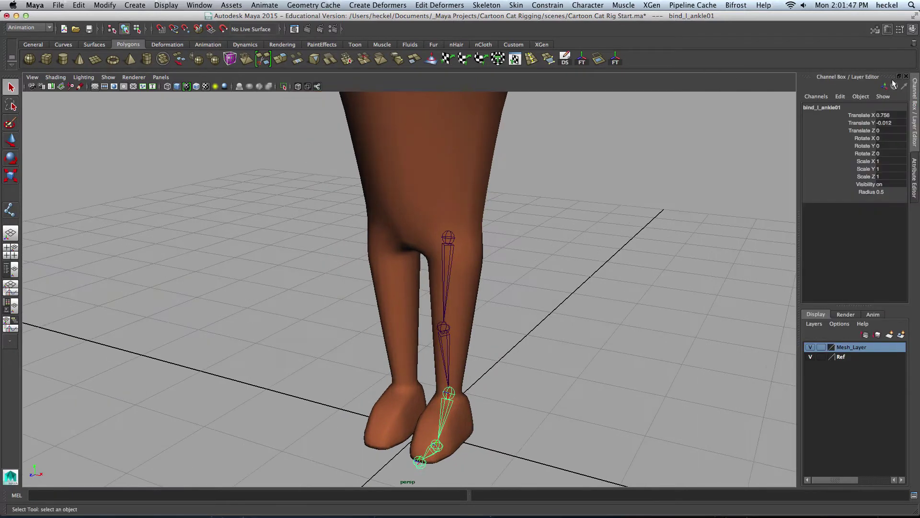
pyautogui.keyDown('alt'); pyautogui.moveTo(459, 246); pyautogui.dragTo(437, 253); pyautogui.keyUp('alt')
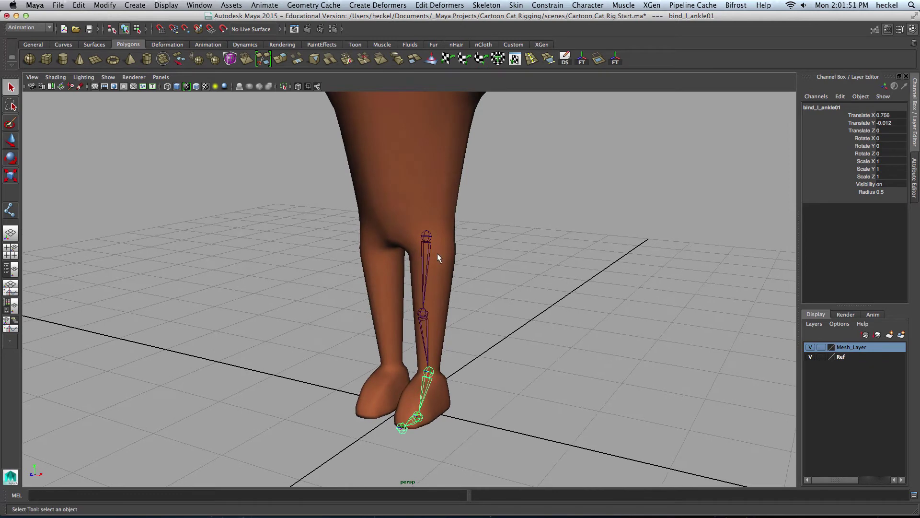
pyautogui.click(427, 237)
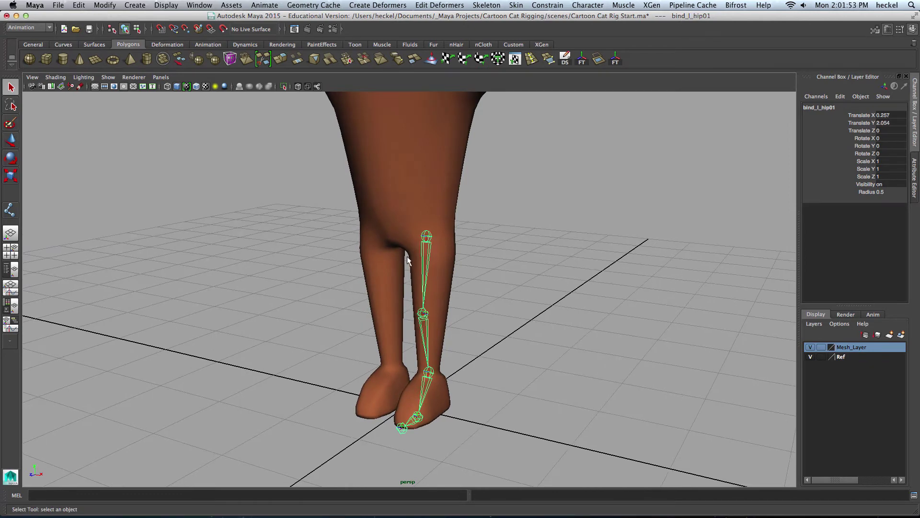
pyautogui.keyDown('alt'); pyautogui.moveTo(389, 311); pyautogui.dragTo(407, 317); pyautogui.keyUp('alt')
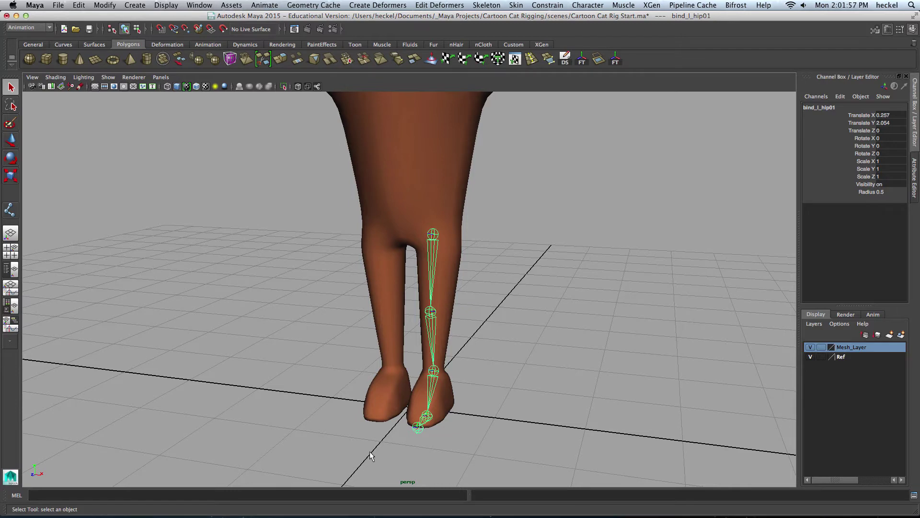
pyautogui.click(419, 384)
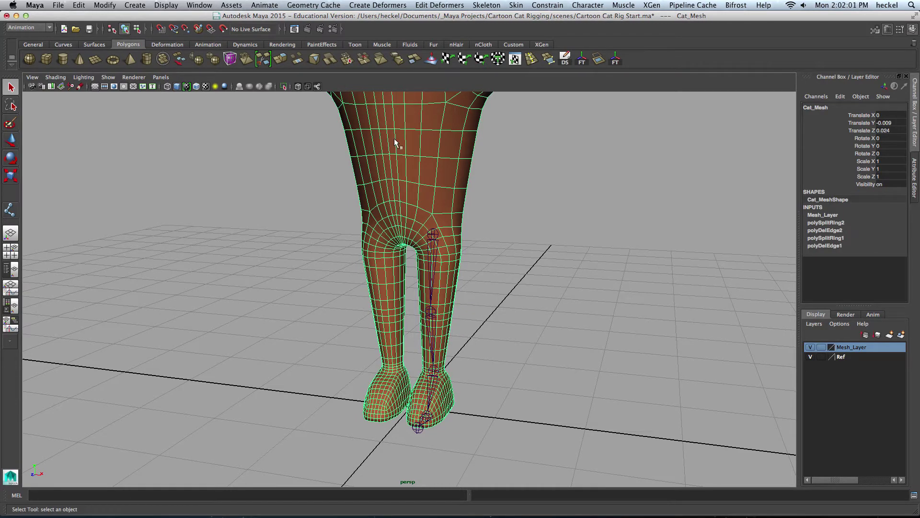
pyautogui.click(480, 380)
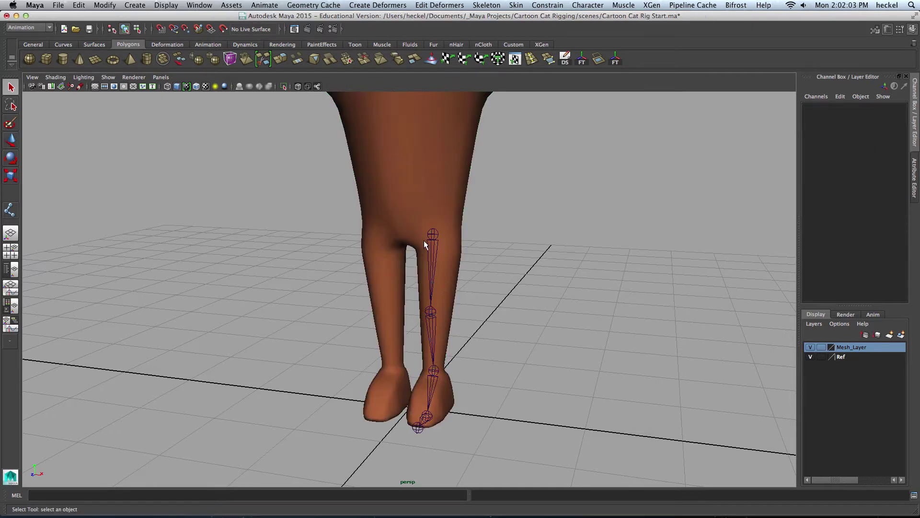
pyautogui.click(437, 242)
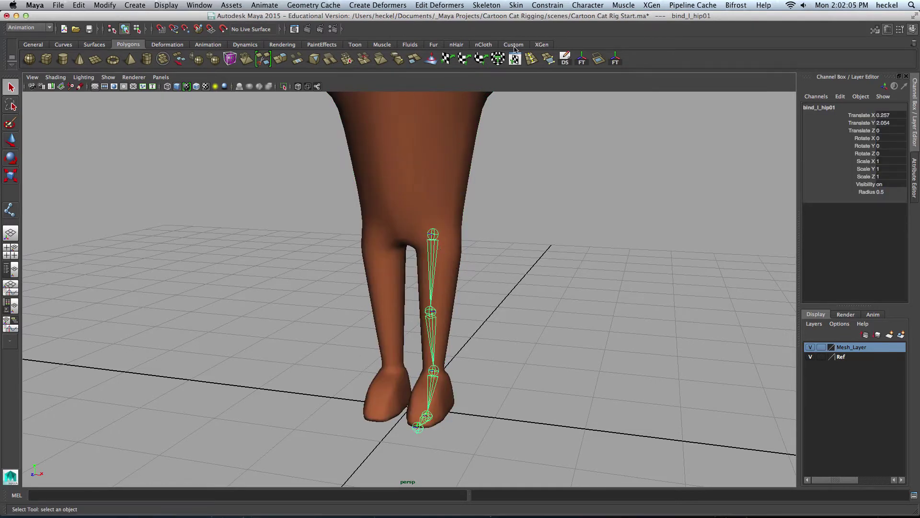
pyautogui.click(491, 5)
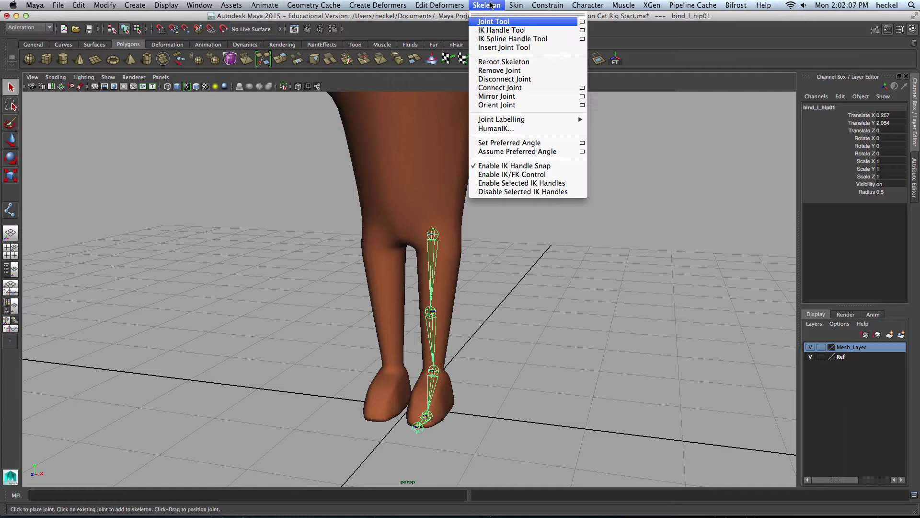
# Mirror the left leg chain across YZ, replacing _l_ with _r_, to create the right leg.
pyautogui.click(582, 96)
pyautogui.moveTo(715, 179); pyautogui.dragTo(400, 100)
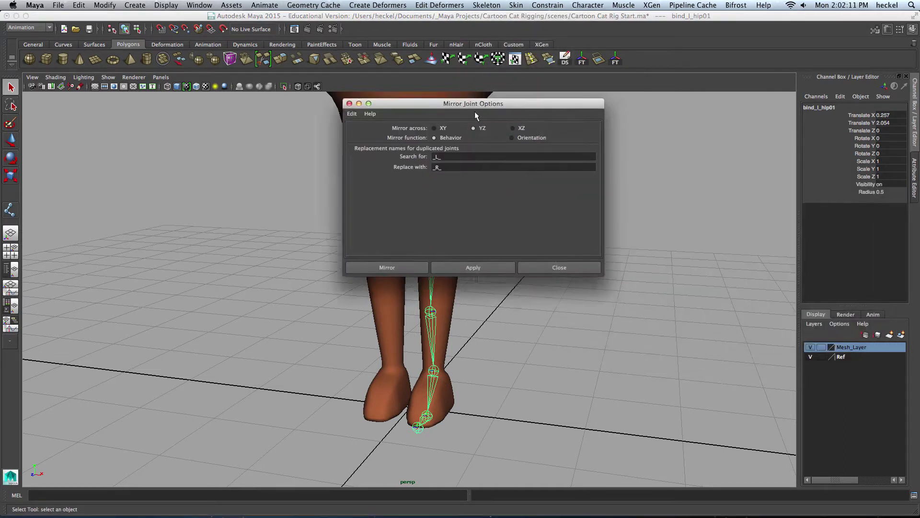
pyautogui.click(442, 119)
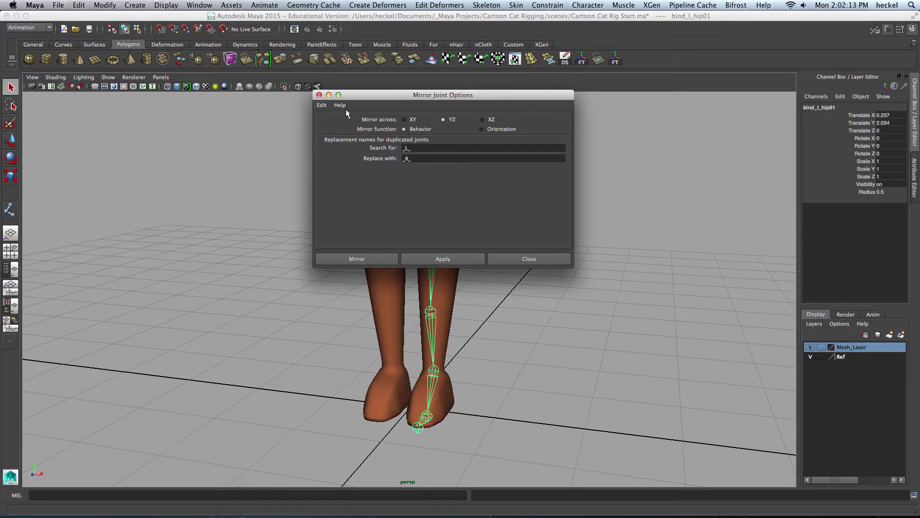
pyautogui.click(322, 105)
pyautogui.click(344, 123)
pyautogui.click(446, 120)
pyautogui.moveTo(462, 95); pyautogui.dragTo(272, 86)
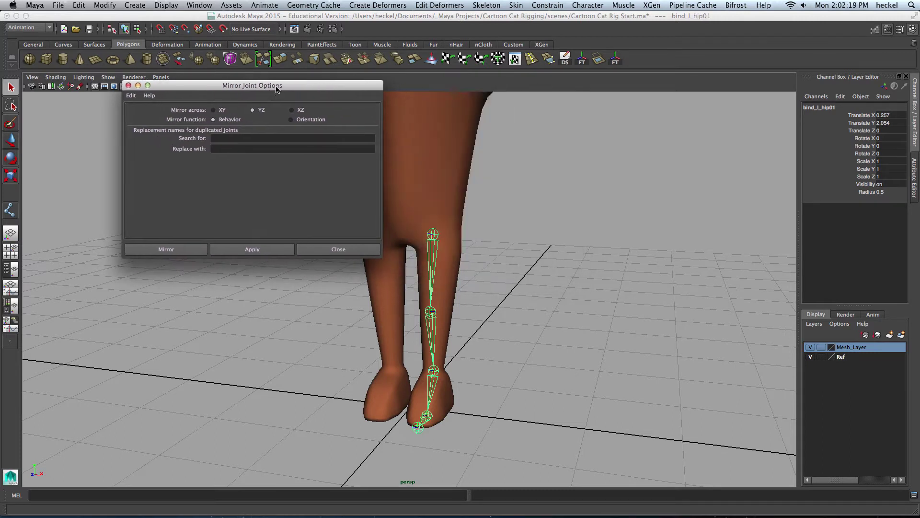
pyautogui.click(224, 139)
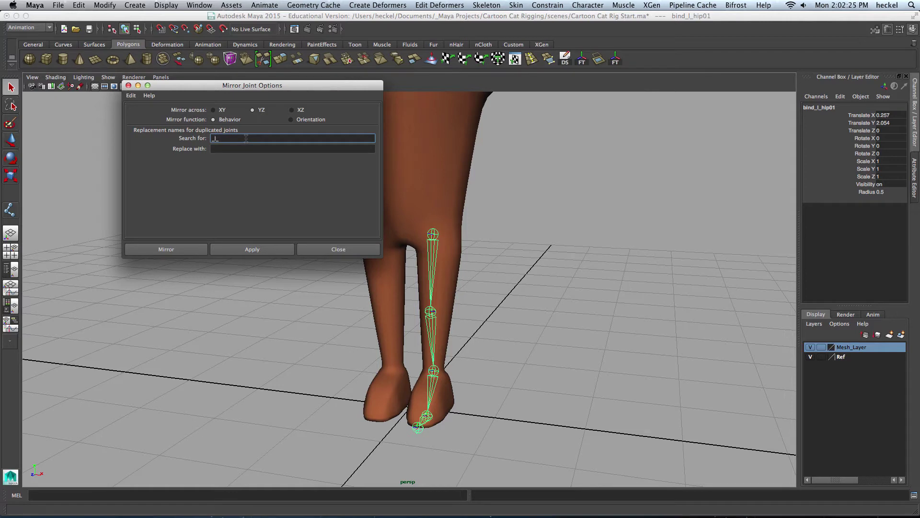
pyautogui.click(234, 148)
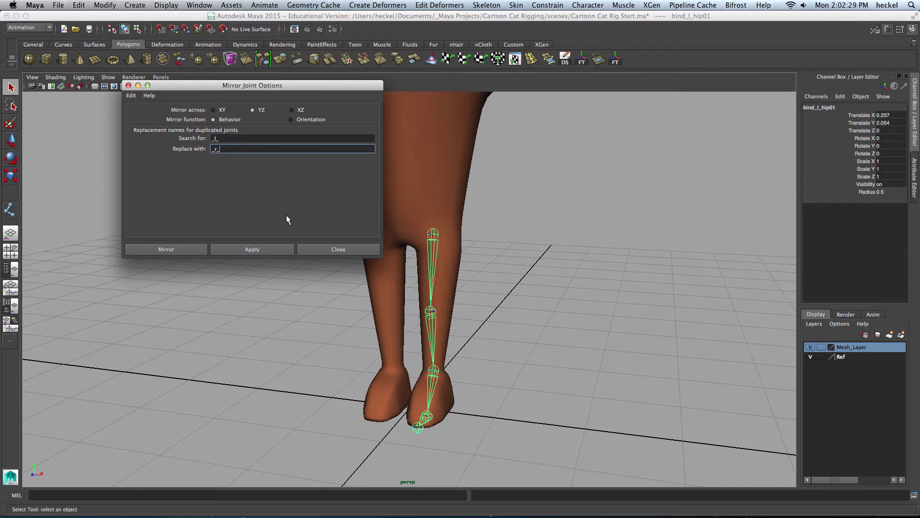
pyautogui.click(261, 244)
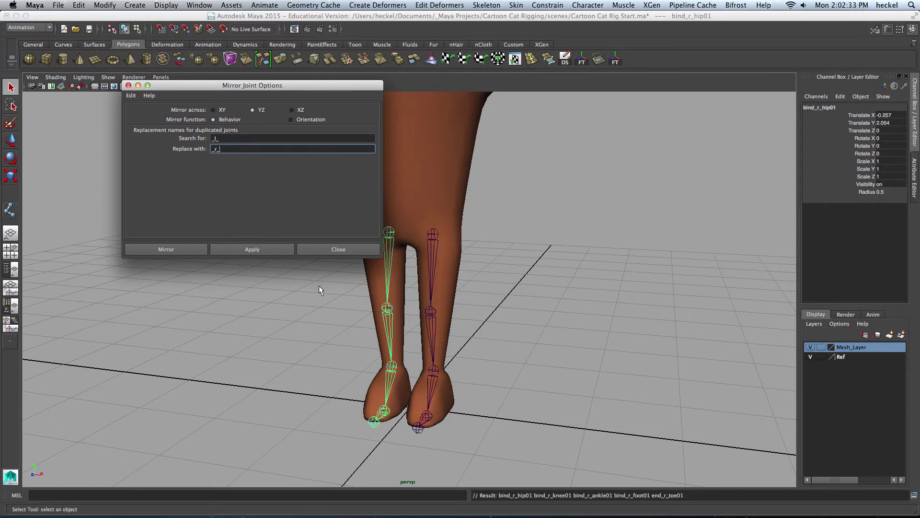
pyautogui.click(311, 250)
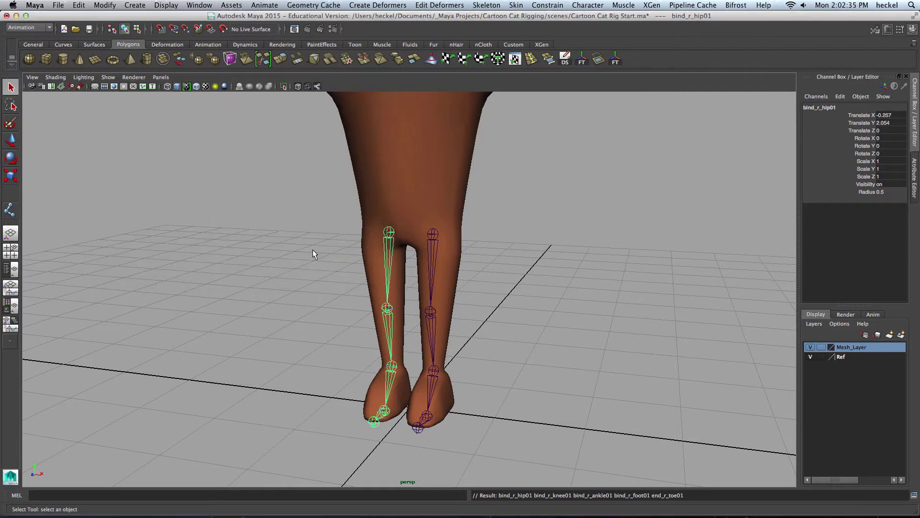
# Inspect both leg chains and frame the whole cat in the front view of four views.
pyautogui.keyDown('alt'); pyautogui.moveTo(507, 254); pyautogui.dragTo(489, 283); pyautogui.keyUp('alt')
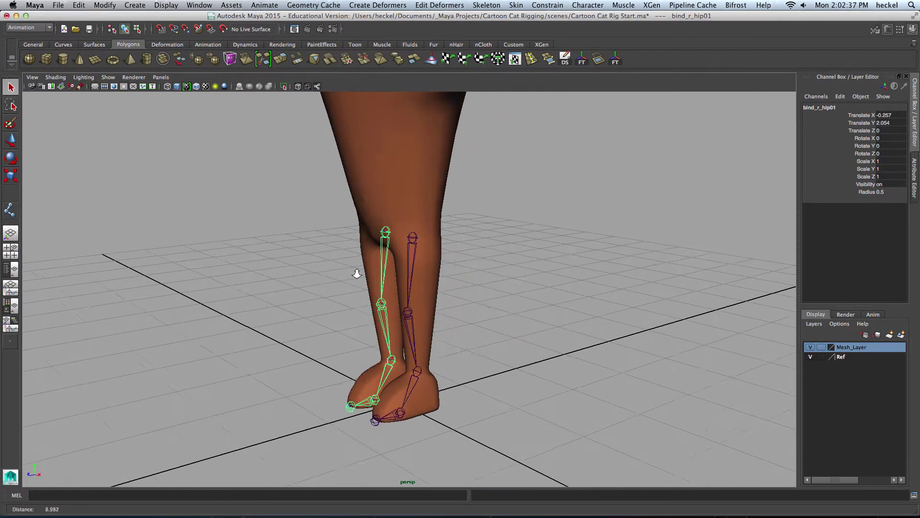
pyautogui.scroll(3, 497, 300)
pyautogui.keyDown('alt'); pyautogui.moveTo(497, 300); pyautogui.dragTo(535, 217, button='middle'); pyautogui.keyUp('alt')
pyautogui.keyDown('alt'); pyautogui.moveTo(536, 205); pyautogui.dragTo(484, 209); pyautogui.keyUp('alt')
pyautogui.keyDown('alt'); pyautogui.moveTo(483, 209); pyautogui.dragTo(441, 253, button='right'); pyautogui.keyUp('alt')
pyautogui.press('space')
pyautogui.press('space')
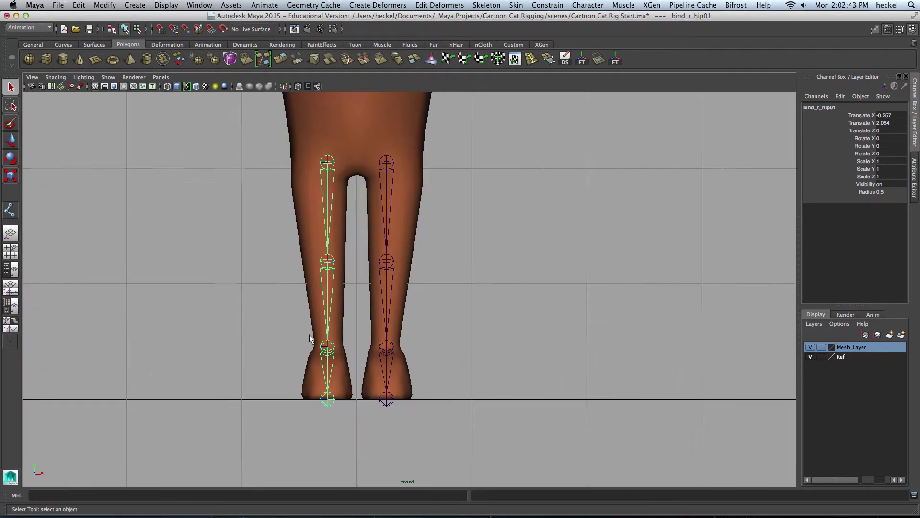
pyautogui.keyDown('alt'); pyautogui.moveTo(348, 373); pyautogui.dragTo(373, 309, button='right'); pyautogui.keyUp('alt')
pyautogui.keyDown('alt'); pyautogui.moveTo(373, 308); pyautogui.dragTo(382, 318, button='middle'); pyautogui.keyUp('alt')
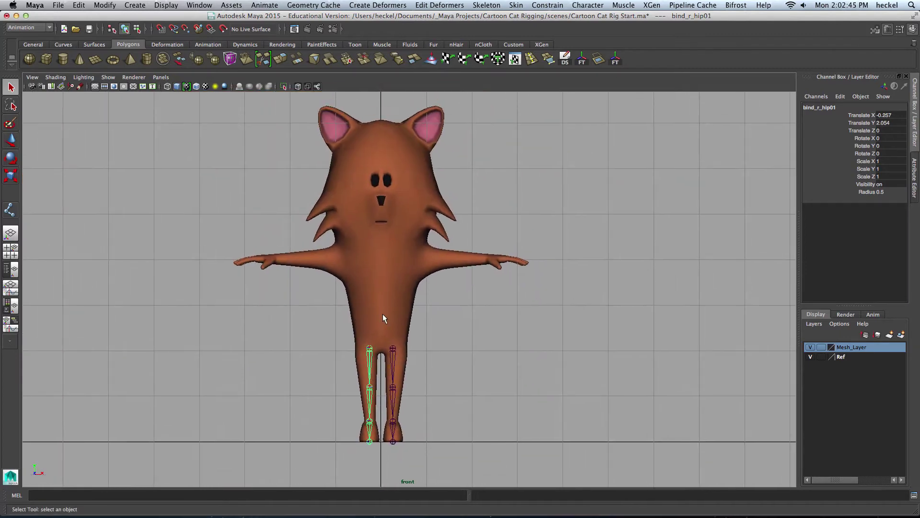
pyautogui.keyDown('alt'); pyautogui.moveTo(382, 319); pyautogui.dragTo(482, 323, button='right'); pyautogui.keyUp('alt')
pyautogui.keyDown('alt'); pyautogui.moveTo(483, 323); pyautogui.dragTo(497, 328, button='middle'); pyautogui.keyUp('alt')
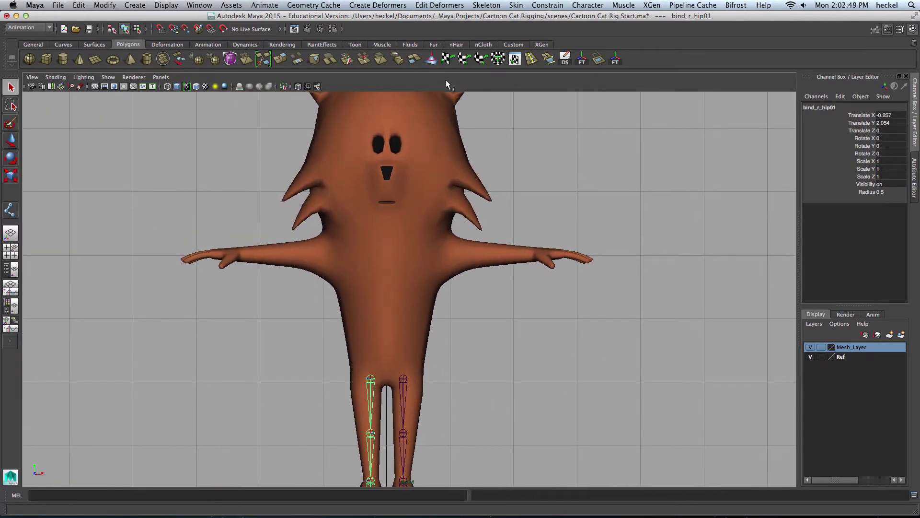
pyautogui.click(475, 7)
# Place five joints in the front view: pelvis, two spine joints, chest, and head top.
pyautogui.click(493, 23)
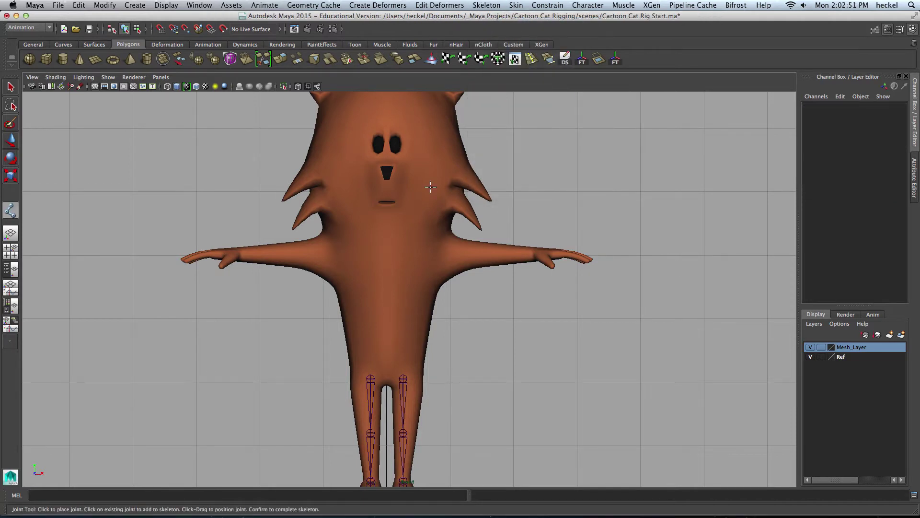
pyautogui.scroll(1, 343, 337)
pyautogui.scroll(4, 550, 339)
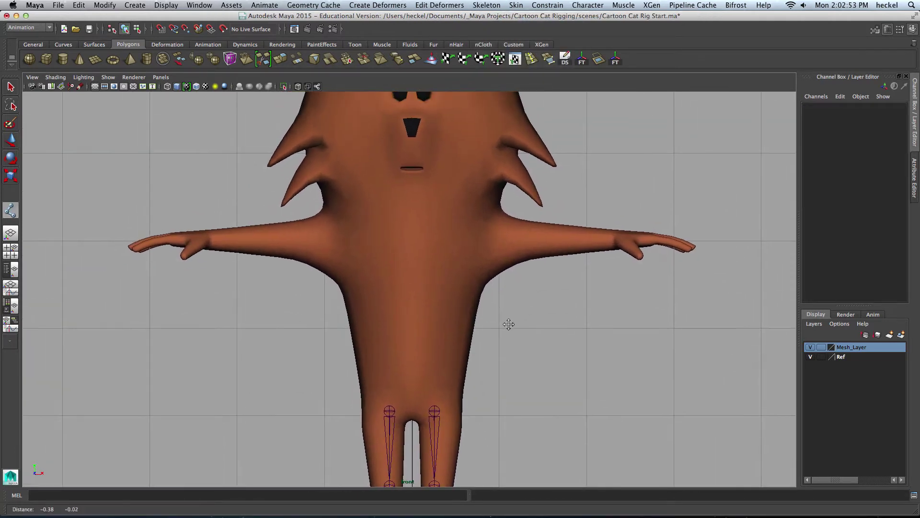
pyautogui.scroll(-2, 549, 329)
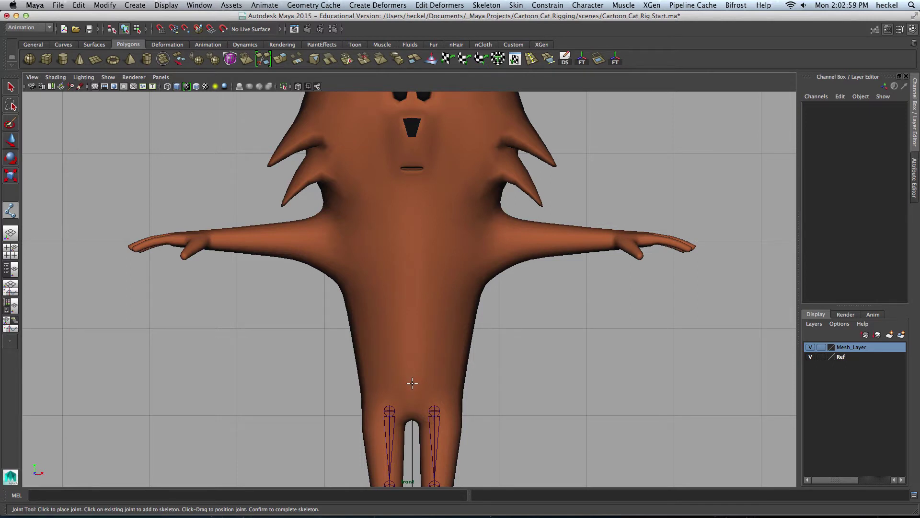
pyautogui.click(413, 383)
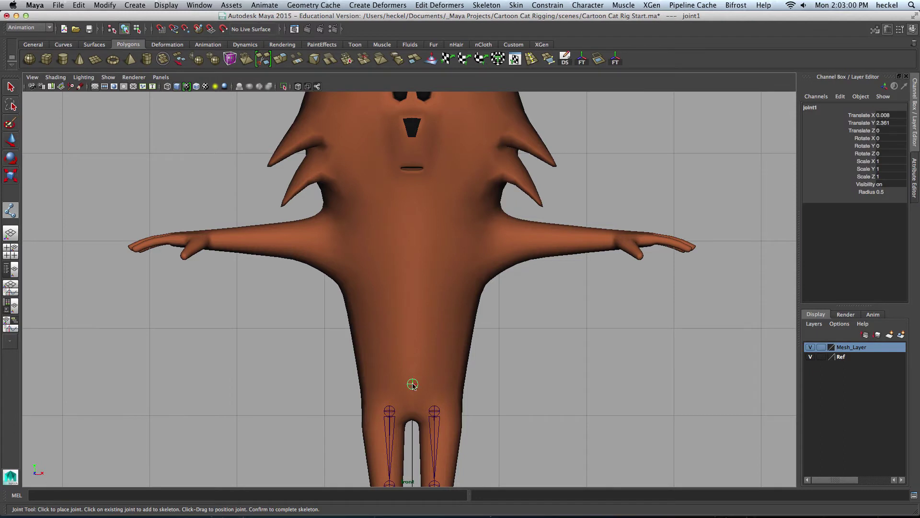
pyautogui.click(412, 335)
pyautogui.click(412, 290)
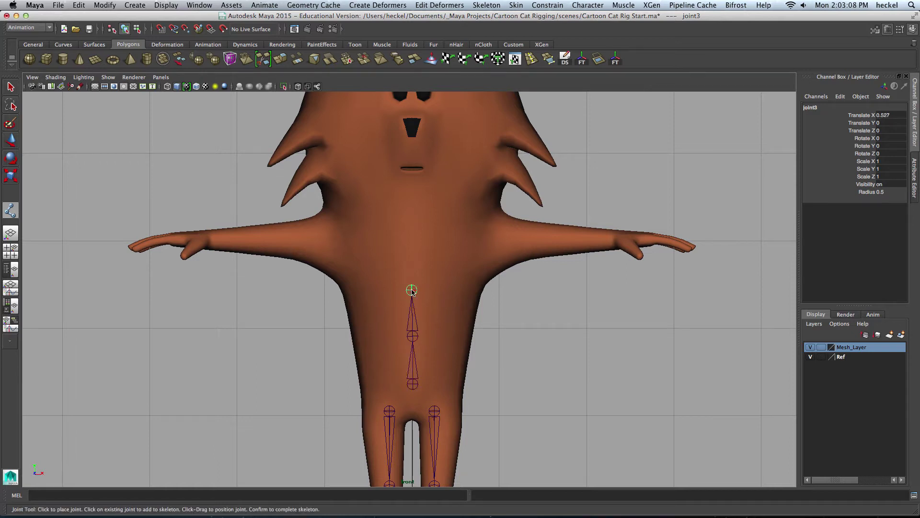
pyautogui.click(411, 217)
pyautogui.keyDown('alt'); pyautogui.moveTo(422, 207); pyautogui.dragTo(409, 350, button='middle'); pyautogui.keyUp('alt')
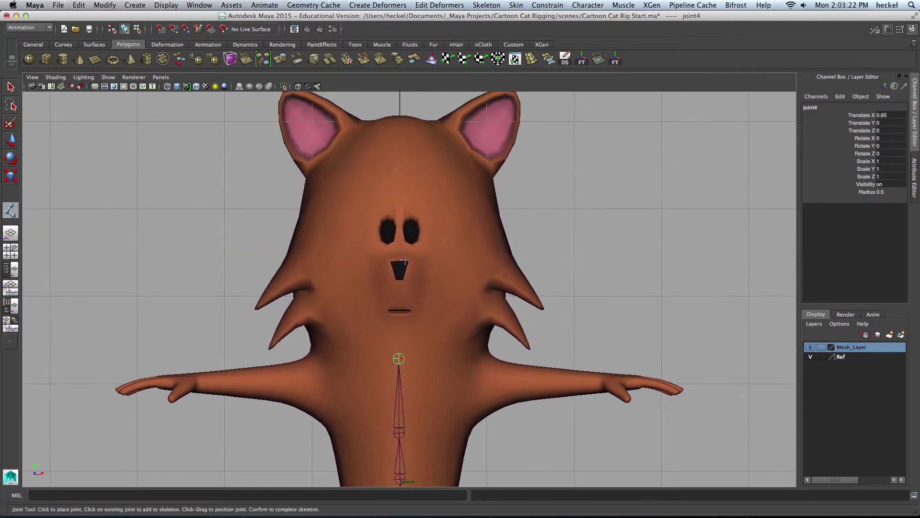
pyautogui.click(401, 125)
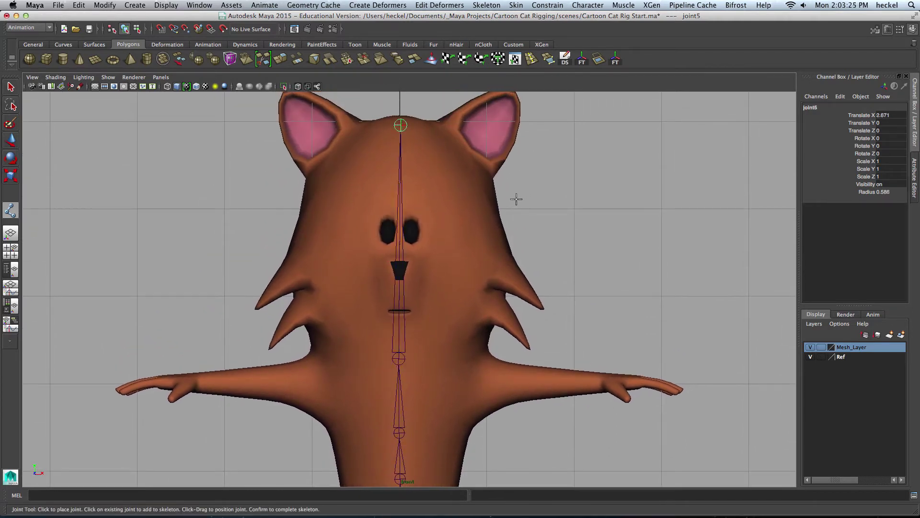
# Finish the spine chain, hide the cat mesh, and enable grid-snapped moving.
pyautogui.press('q')
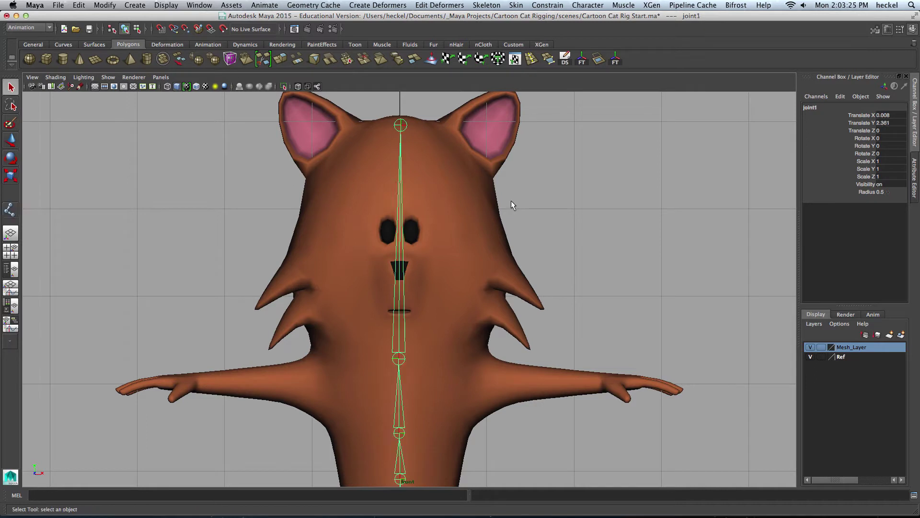
pyautogui.click(810, 347)
pyautogui.keyDown('alt'); pyautogui.moveTo(411, 182); pyautogui.dragTo(398, 19, button='middle'); pyautogui.keyUp('alt')
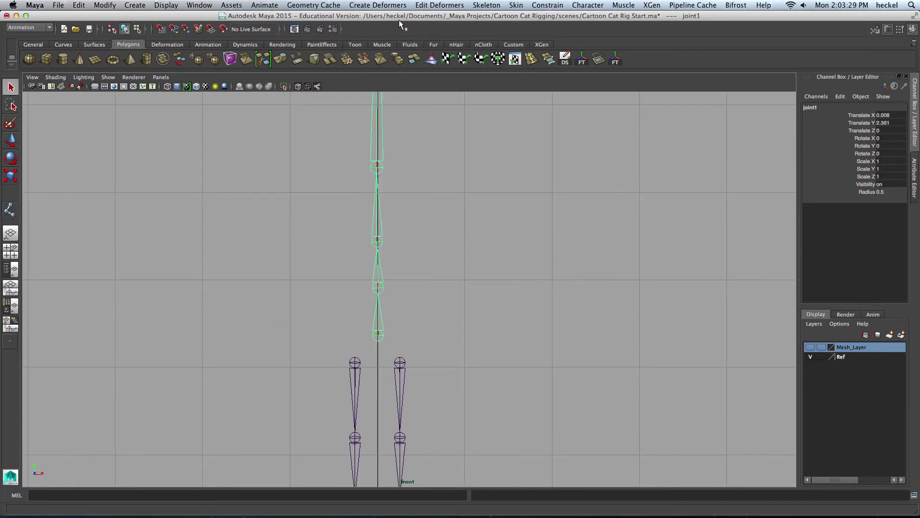
pyautogui.press('w')
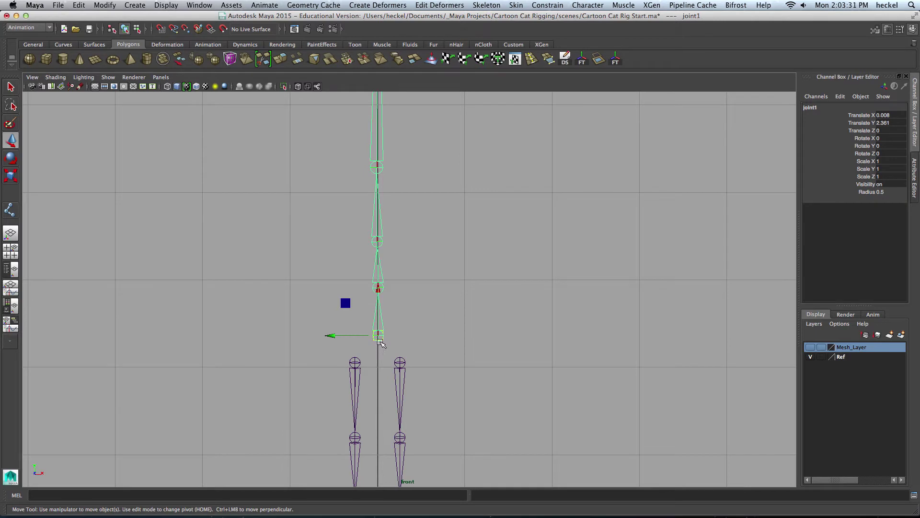
pyautogui.press('x')
# Snap the root and lower spine joints onto the centre grid line.
pyautogui.click(338, 337)
pyautogui.click(377, 337)
pyautogui.moveTo(348, 337); pyautogui.dragTo(350, 335)
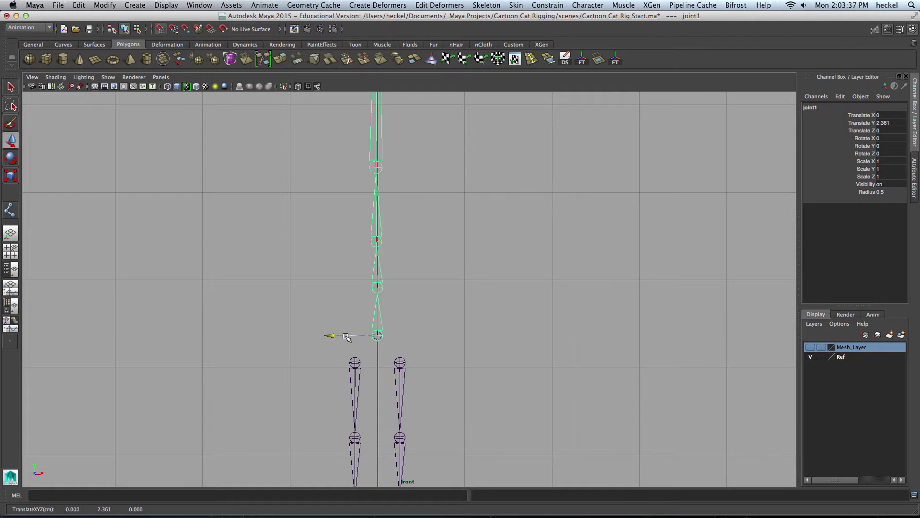
pyautogui.click(387, 290)
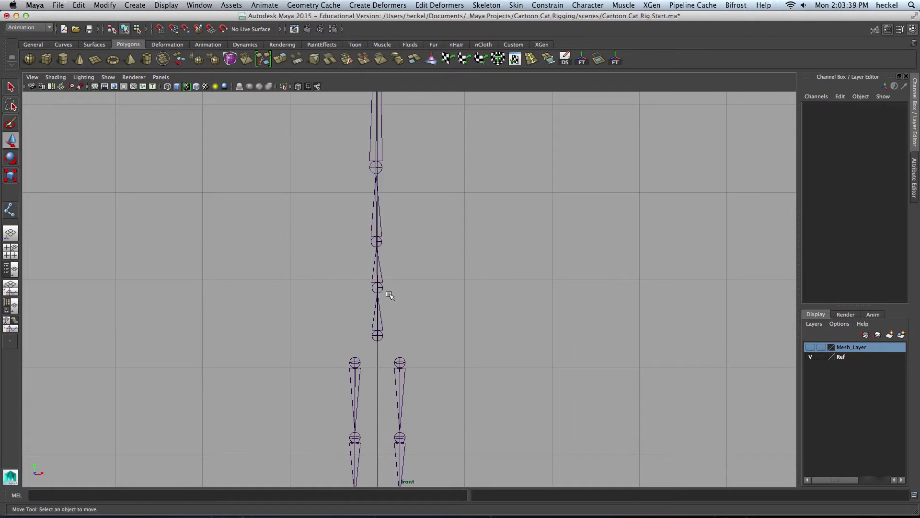
pyautogui.click(391, 294)
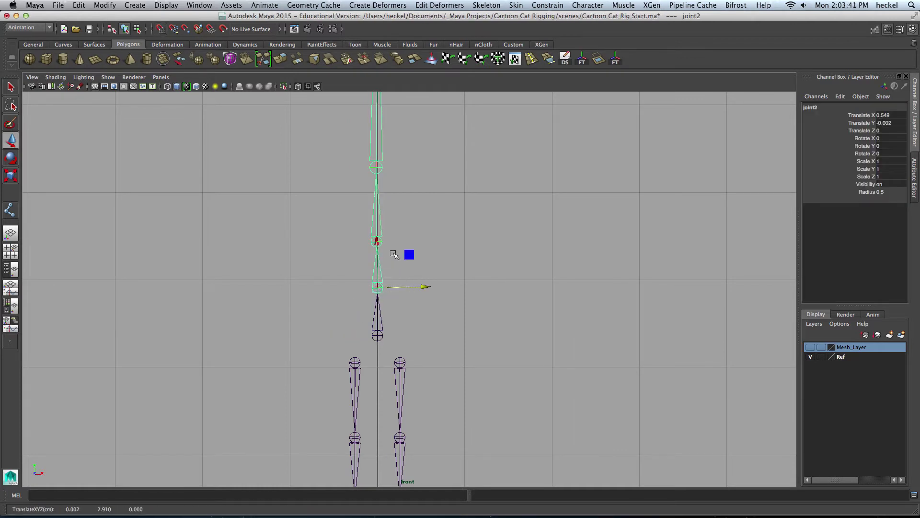
pyautogui.click(408, 292)
pyautogui.click(382, 240)
pyautogui.click(406, 243)
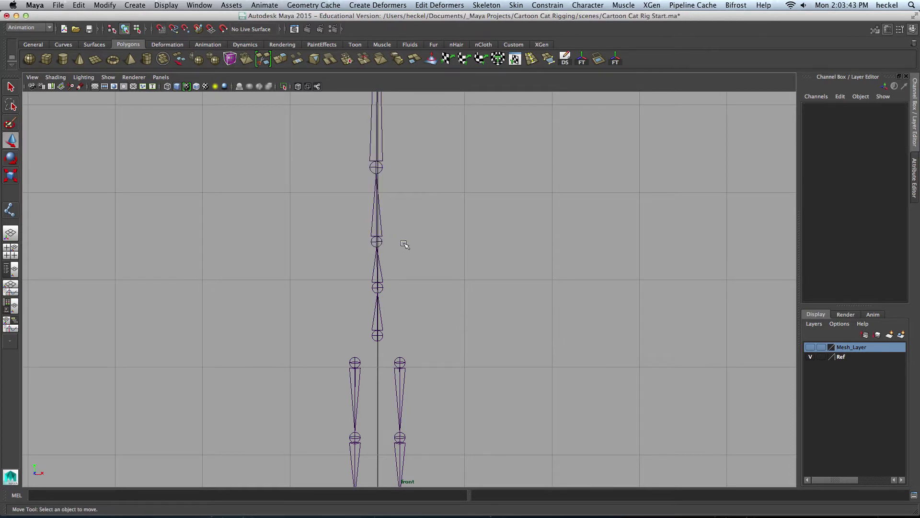
pyautogui.click(382, 242)
pyautogui.moveTo(405, 241); pyautogui.dragTo(408, 241)
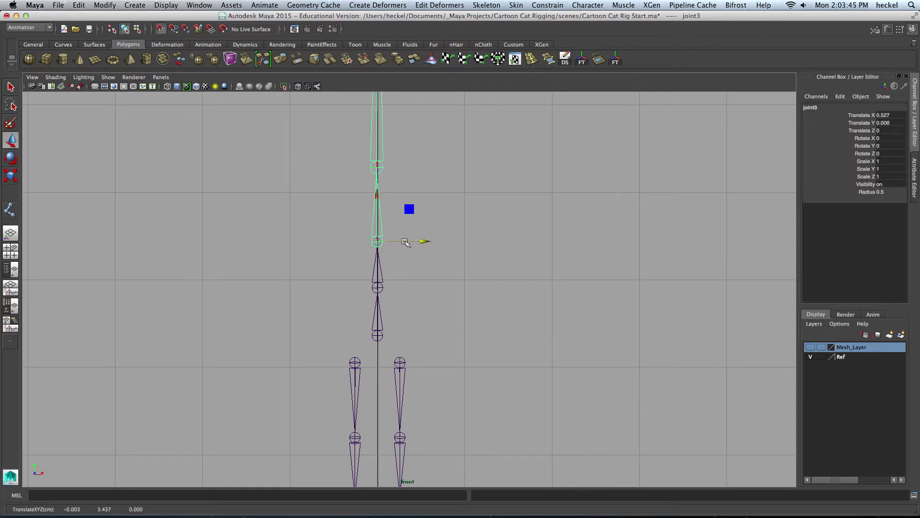
# Snap the chest and head-top joints onto the centre grid line.
pyautogui.click(381, 169)
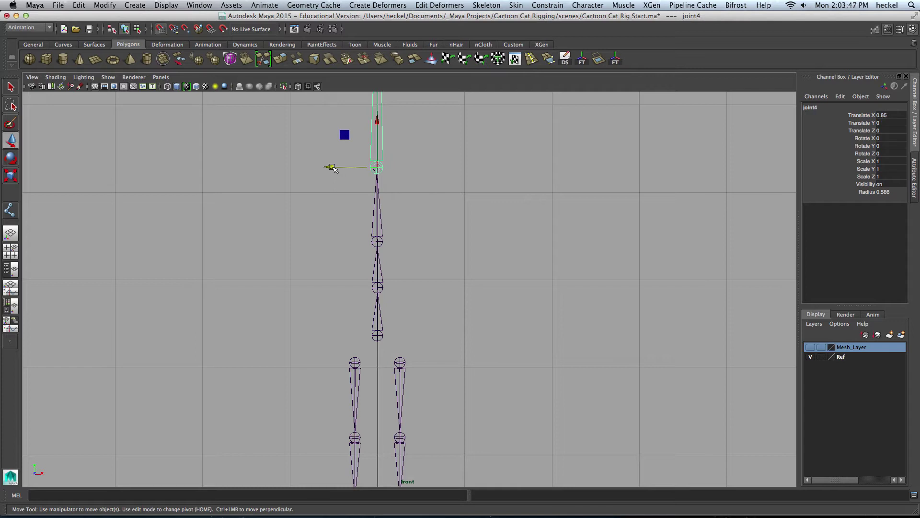
pyautogui.keyDown('alt'); pyautogui.moveTo(388, 169); pyautogui.dragTo(374, 447, button='middle'); pyautogui.keyUp('alt')
pyautogui.click(378, 210)
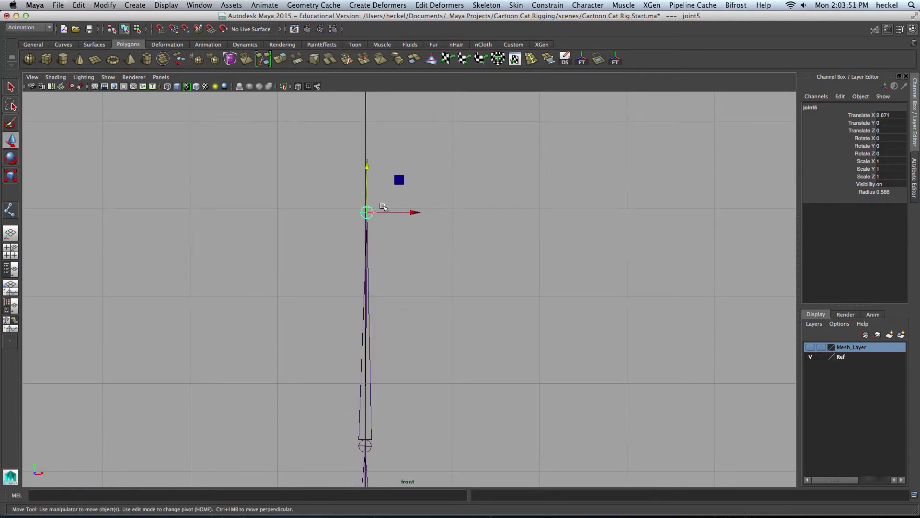
pyautogui.moveTo(410, 212); pyautogui.dragTo(407, 212)
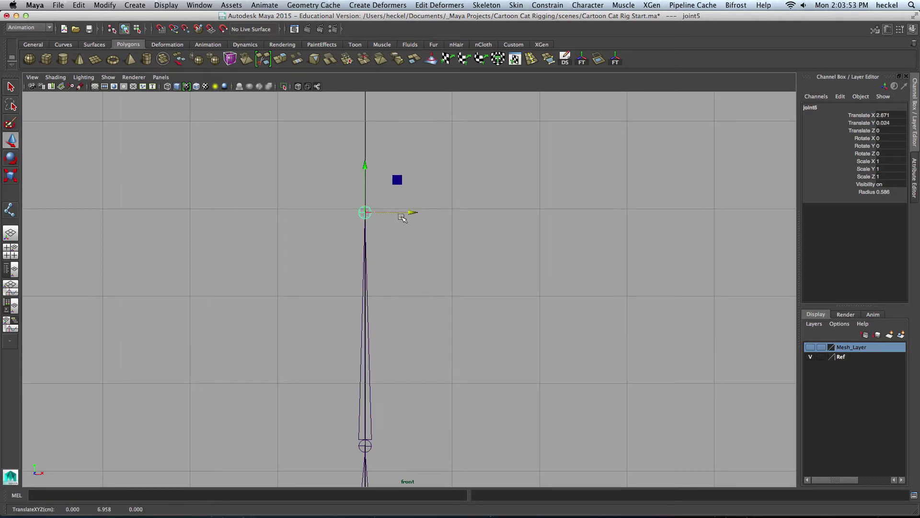
pyautogui.click(420, 252)
pyautogui.keyDown('alt'); pyautogui.moveTo(496, 297); pyautogui.dragTo(513, 93, button='middle'); pyautogui.keyUp('alt')
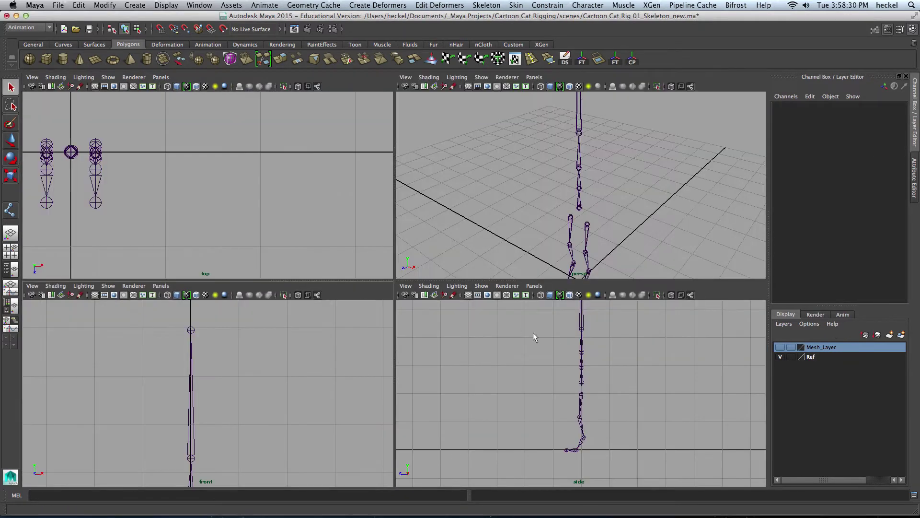
# Inspect the spine root and leg joints up close in the side view.
pyautogui.press('space')
pyautogui.scroll(5, 327, 294)
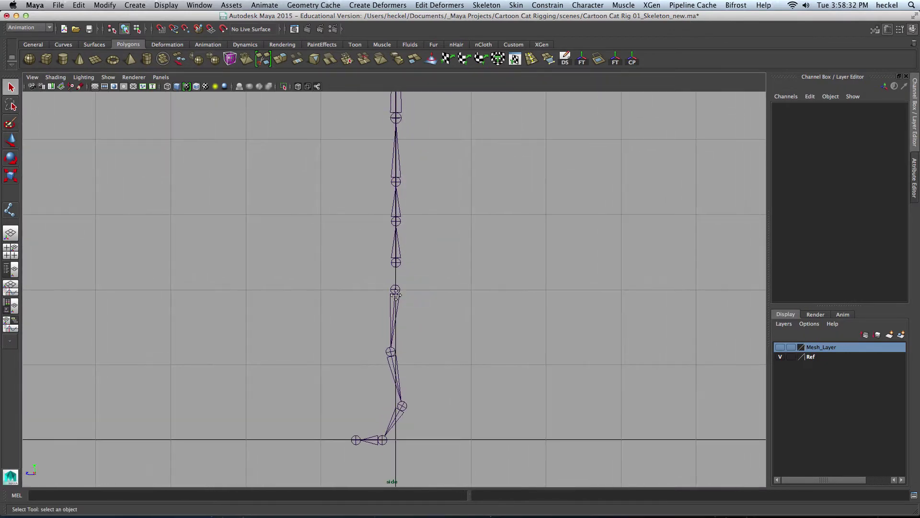
pyautogui.keyDown('alt'); pyautogui.moveTo(272, 259); pyautogui.dragTo(619, 255, button='right'); pyautogui.keyUp('alt')
pyautogui.keyDown('alt'); pyautogui.moveTo(620, 254); pyautogui.dragTo(468, 335, button='middle'); pyautogui.keyUp('alt')
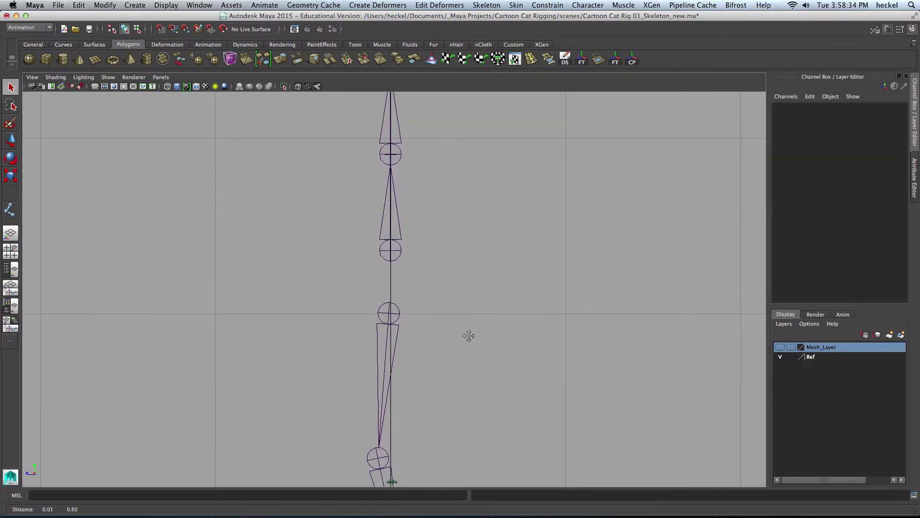
pyautogui.keyDown('alt'); pyautogui.moveTo(355, 254); pyautogui.dragTo(428, 230, button='right'); pyautogui.keyUp('alt')
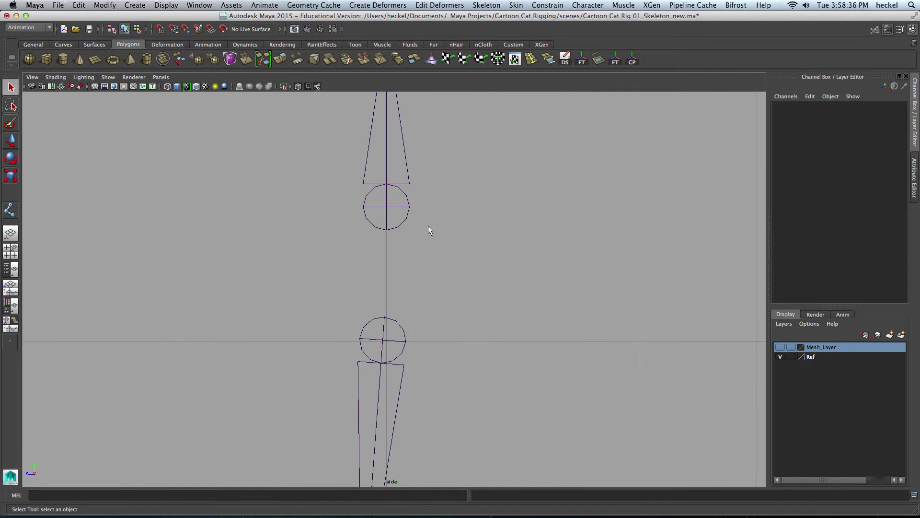
pyautogui.click(399, 183)
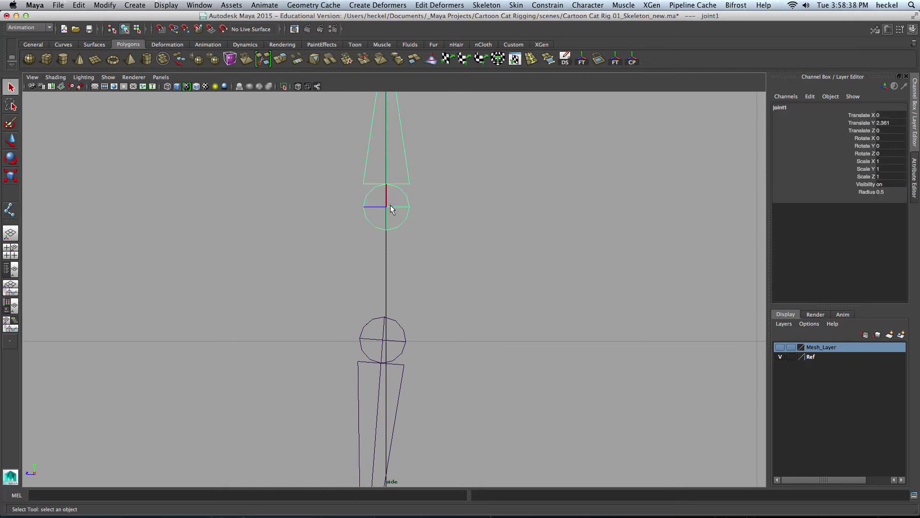
pyautogui.keyDown('alt'); pyautogui.moveTo(428, 311); pyautogui.dragTo(458, 175, button='middle'); pyautogui.keyUp('alt')
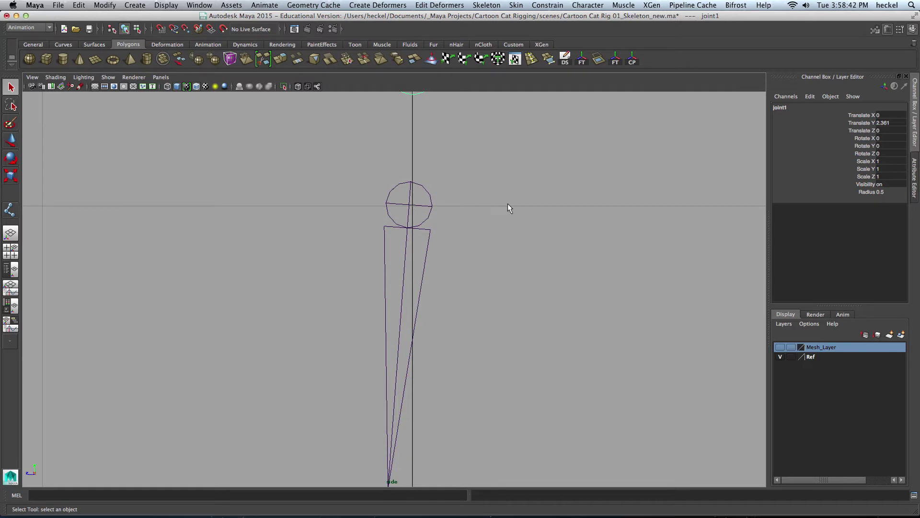
pyautogui.keyDown('alt'); pyautogui.moveTo(507, 204); pyautogui.dragTo(393, 197, button='right'); pyautogui.keyUp('alt')
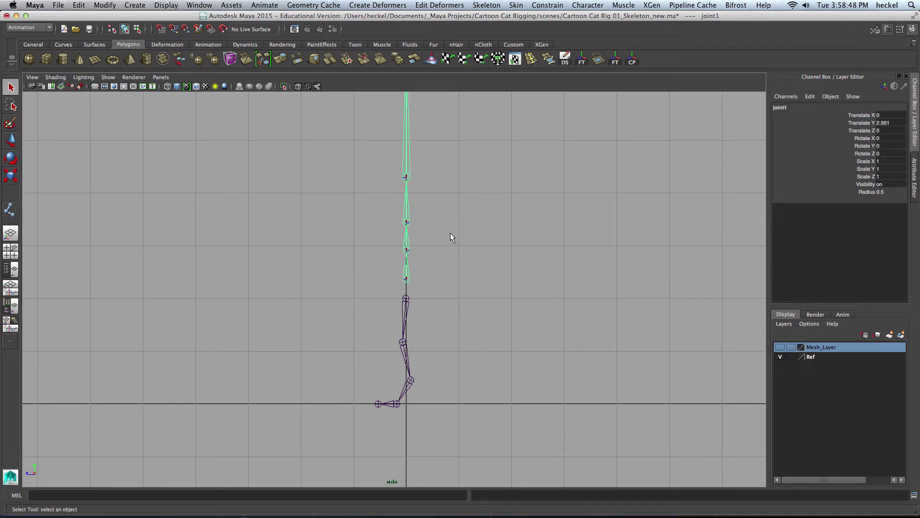
# In perspective, select bind_r_hip01, then bind_l_hip01, then joint1 last.
pyautogui.press('space')
pyautogui.press('space')
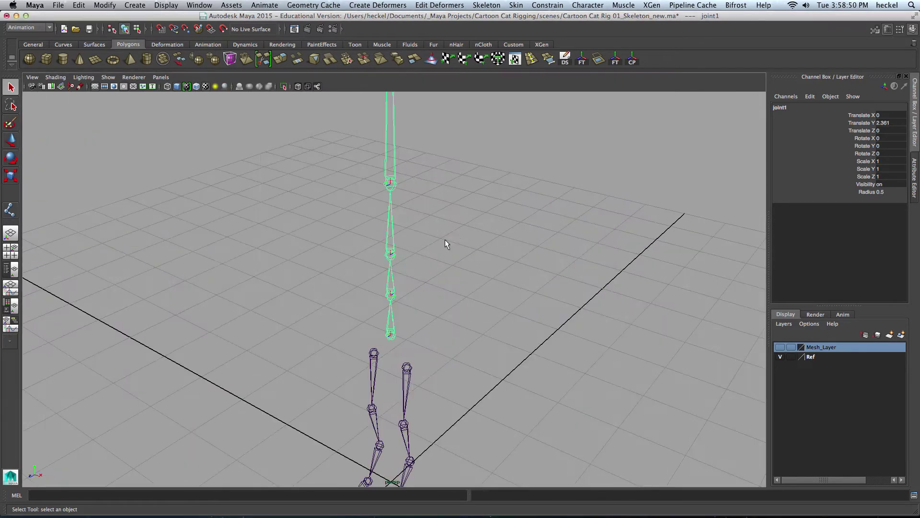
pyautogui.keyDown('alt'); pyautogui.moveTo(446, 241); pyautogui.dragTo(415, 223, button='middle'); pyautogui.keyUp('alt')
pyautogui.click(372, 307)
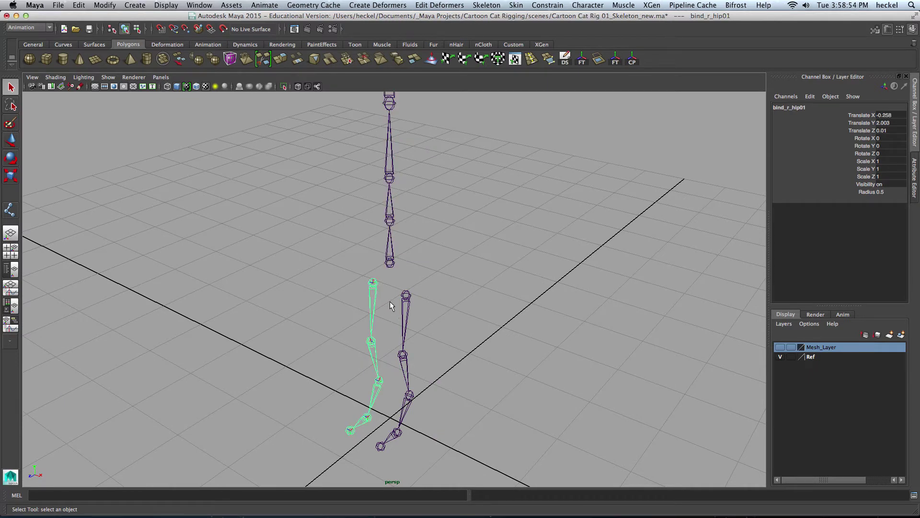
pyautogui.keyDown('shift'); pyautogui.click(408, 319); pyautogui.keyUp('shift')
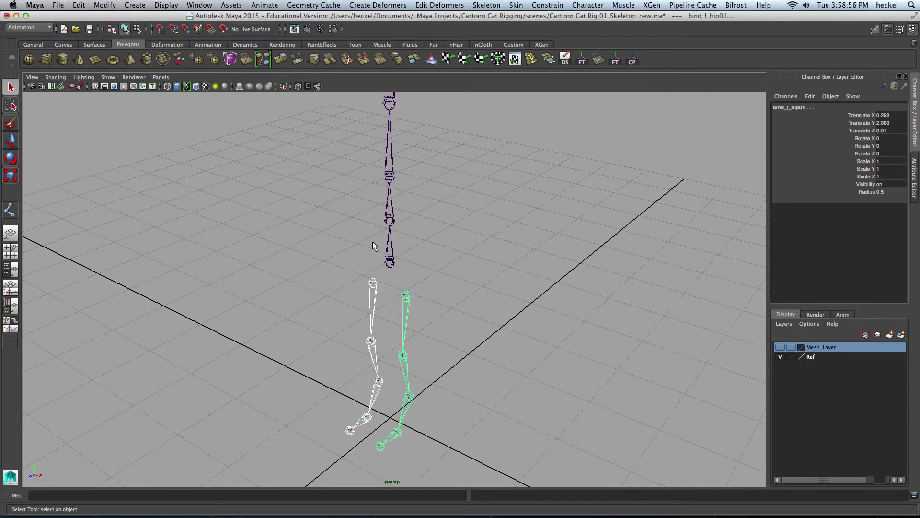
pyautogui.moveTo(425, 246); pyautogui.dragTo(424, 245)
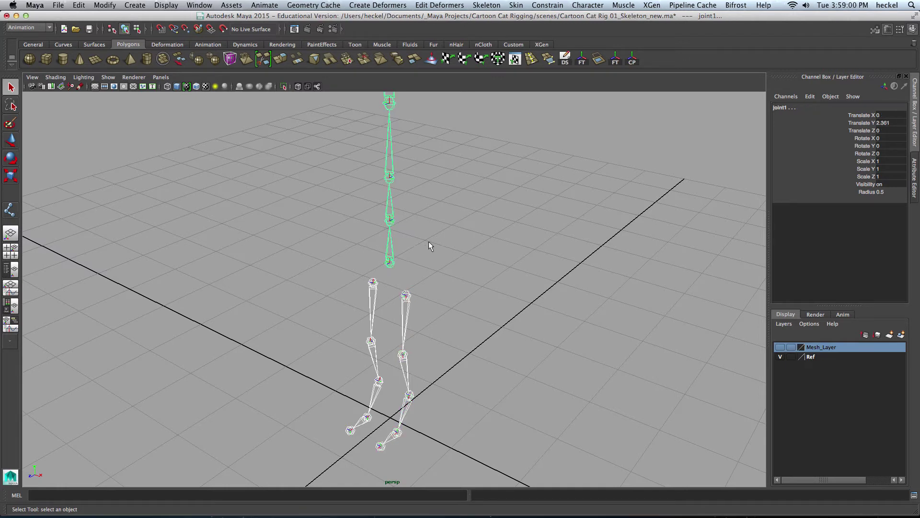
# Apply a point constraint with Maintain offset off to centre joint1 between the hips.
pyautogui.click(545, 5)
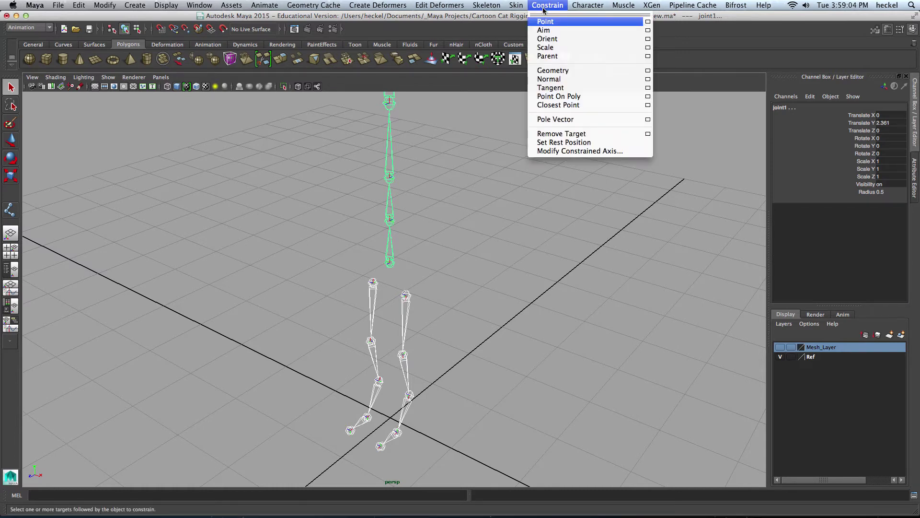
pyautogui.click(648, 22)
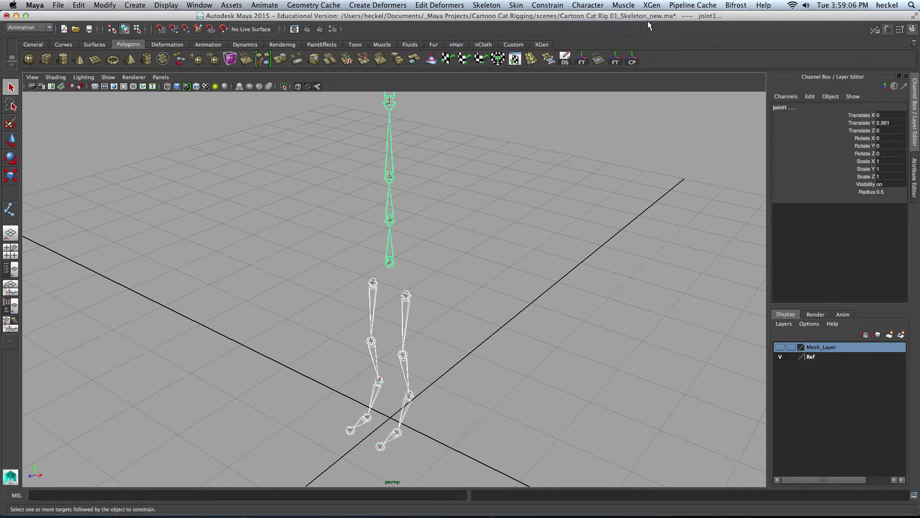
pyautogui.moveTo(242, 38); pyautogui.dragTo(208, 39)
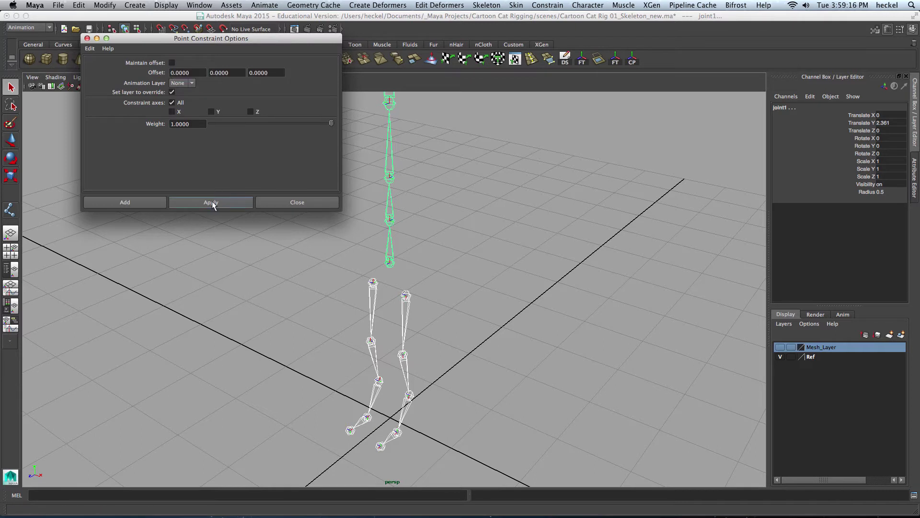
pyautogui.click(212, 203)
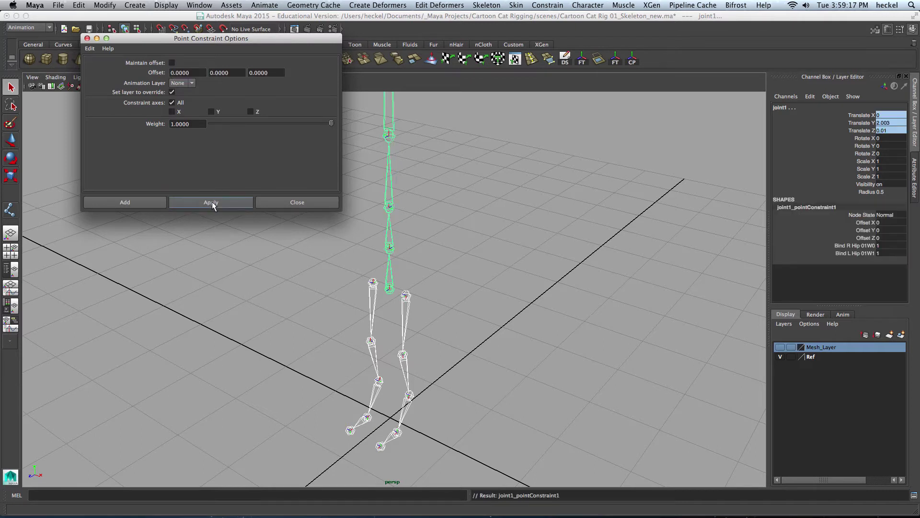
pyautogui.click(301, 202)
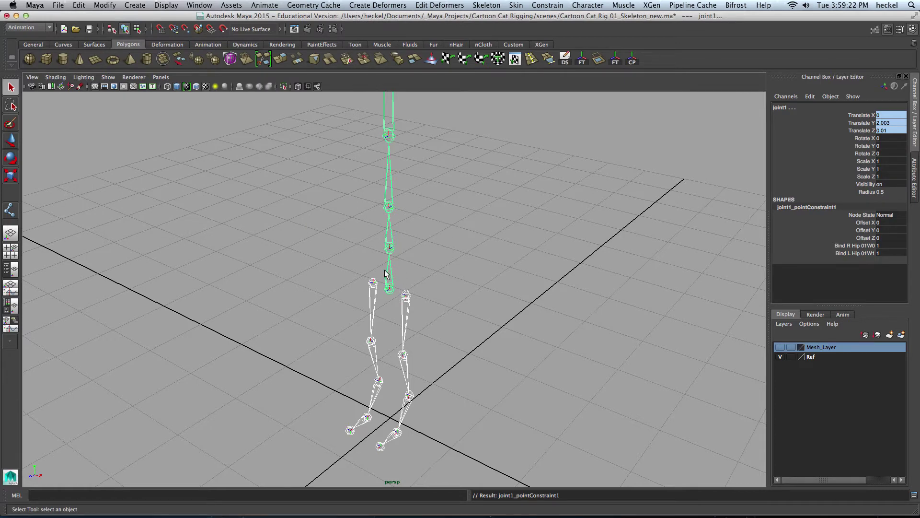
pyautogui.press('space')
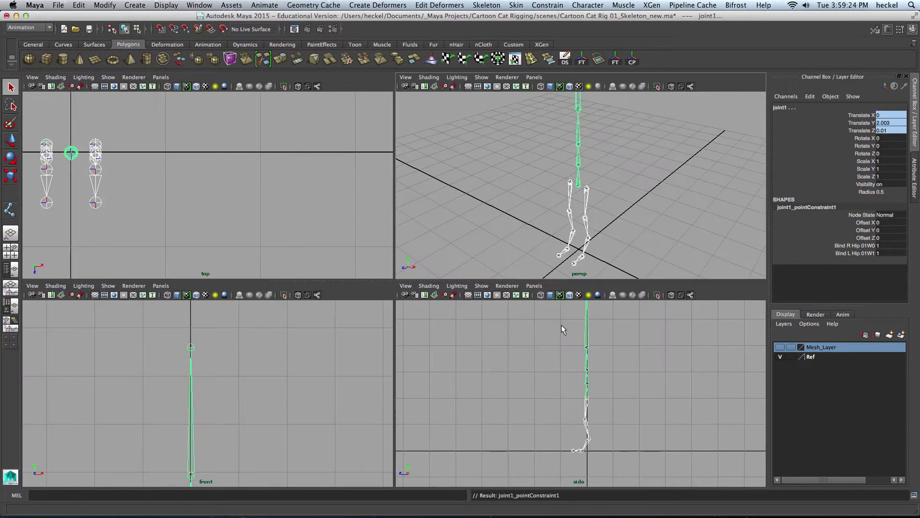
# Check the constrained spine in side and perspective views, then use the Outliner/Persp layout.
pyautogui.press('space')
pyautogui.scroll(5, 656, 284)
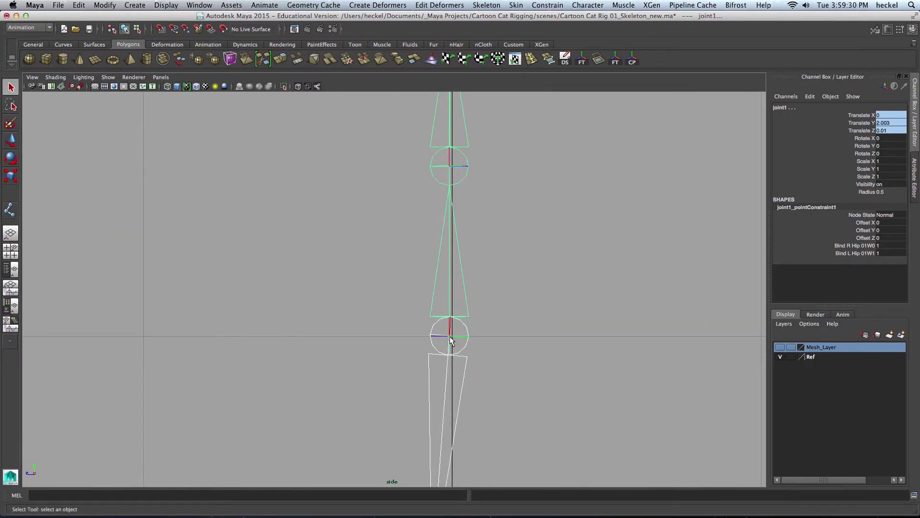
pyautogui.press('space')
pyautogui.press('space')
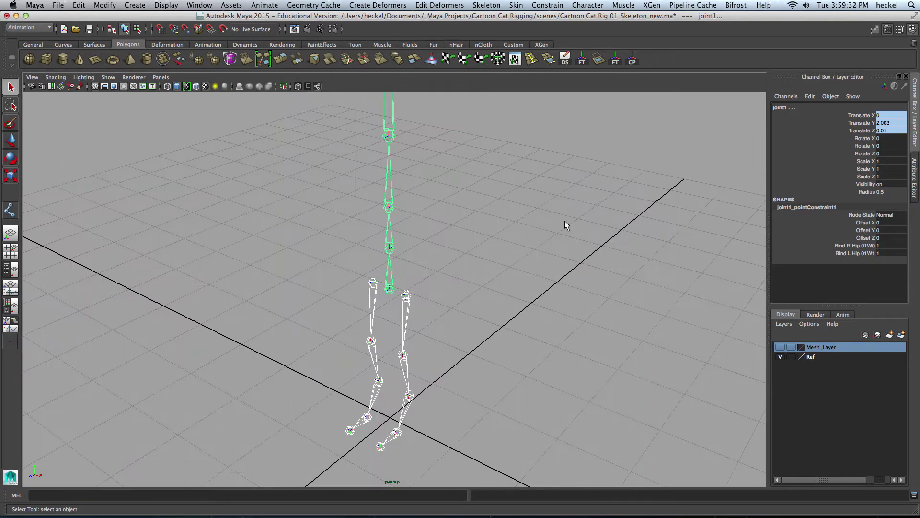
pyautogui.scroll(-2, 499, 253)
pyautogui.scroll(-5, 479, 257)
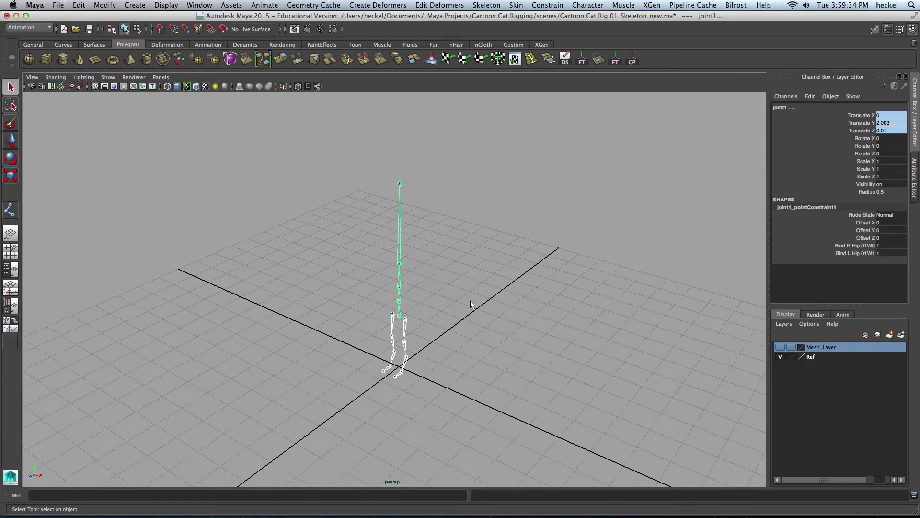
pyautogui.press('space')
pyautogui.press('space')
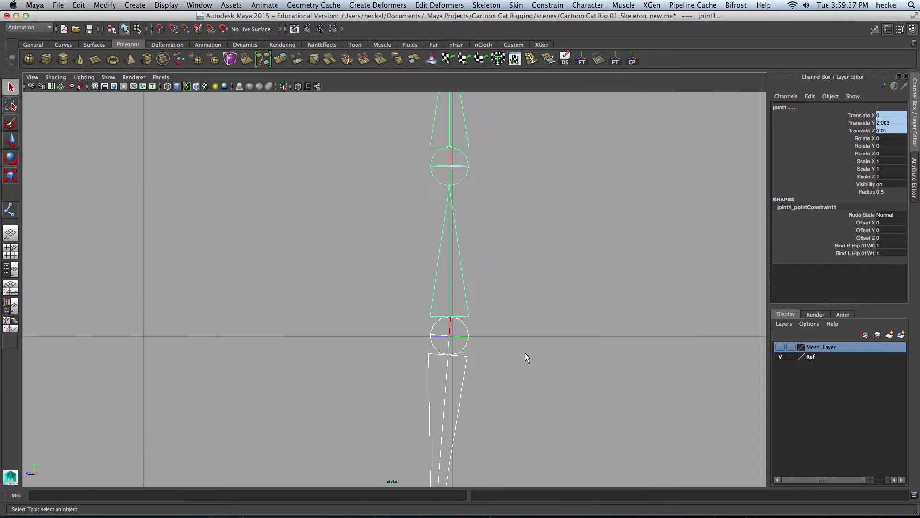
pyautogui.scroll(5, 488, 283)
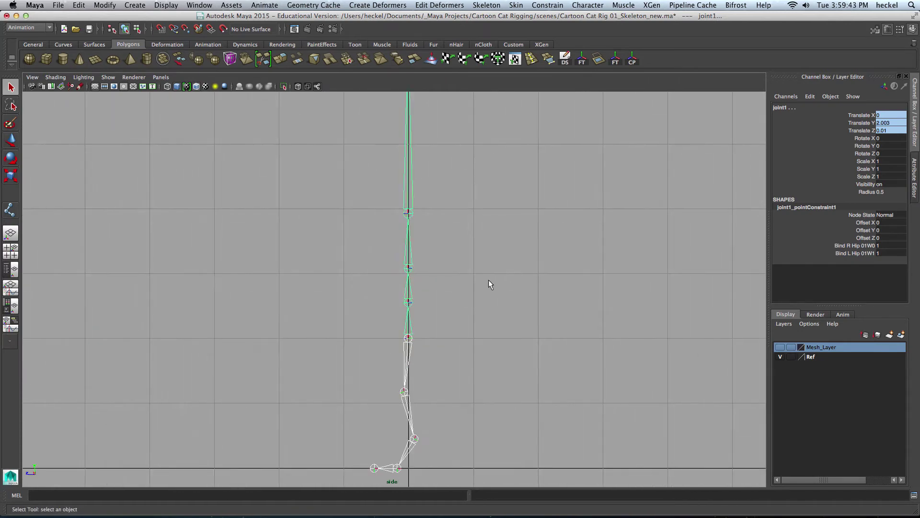
pyautogui.click(482, 247)
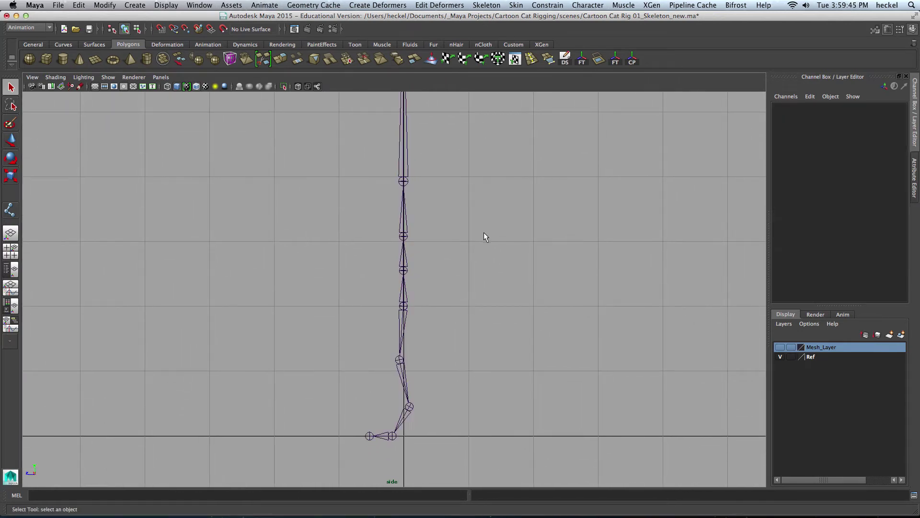
pyautogui.press('space')
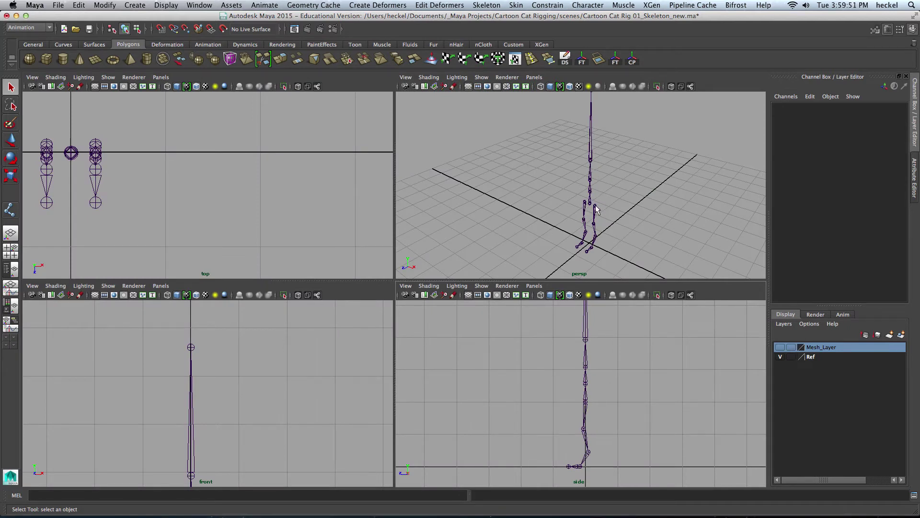
pyautogui.click(11, 268)
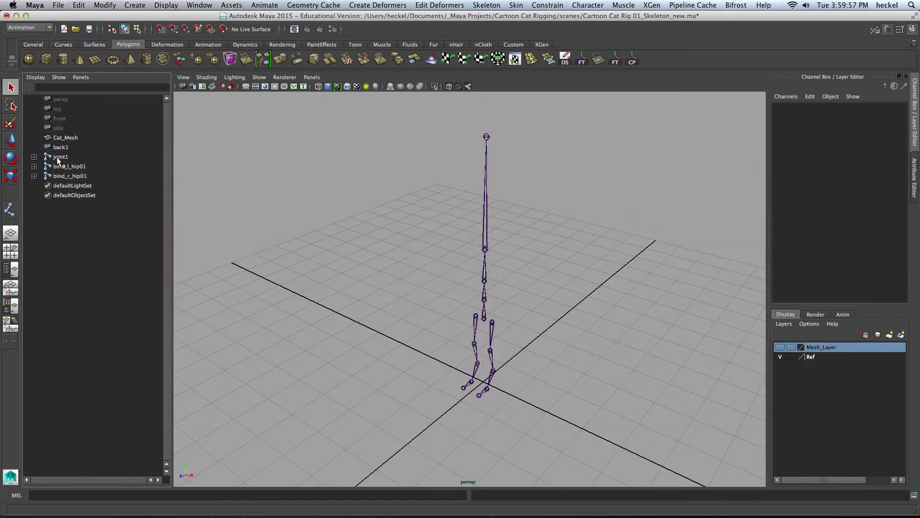
# Delete joint1_pointConstraint1 from the Outliner and return to the four-view layout.
pyautogui.click(34, 157)
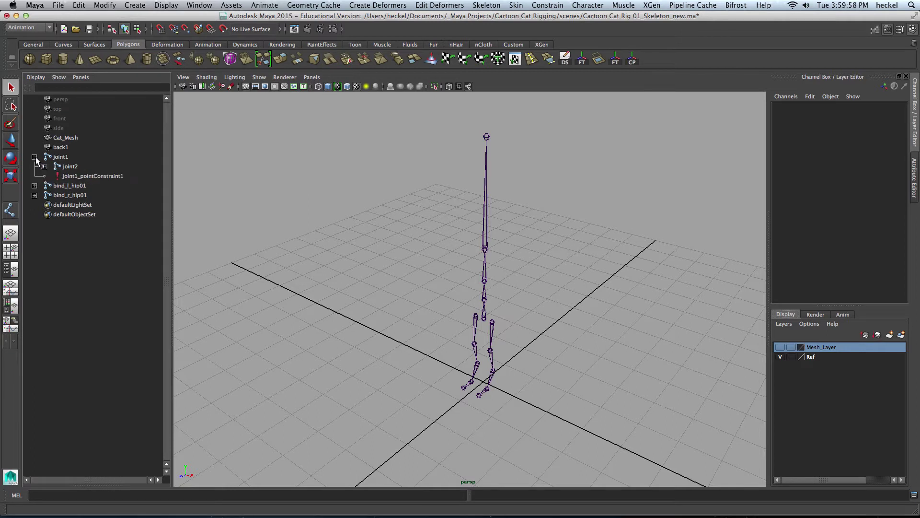
pyautogui.click(70, 176)
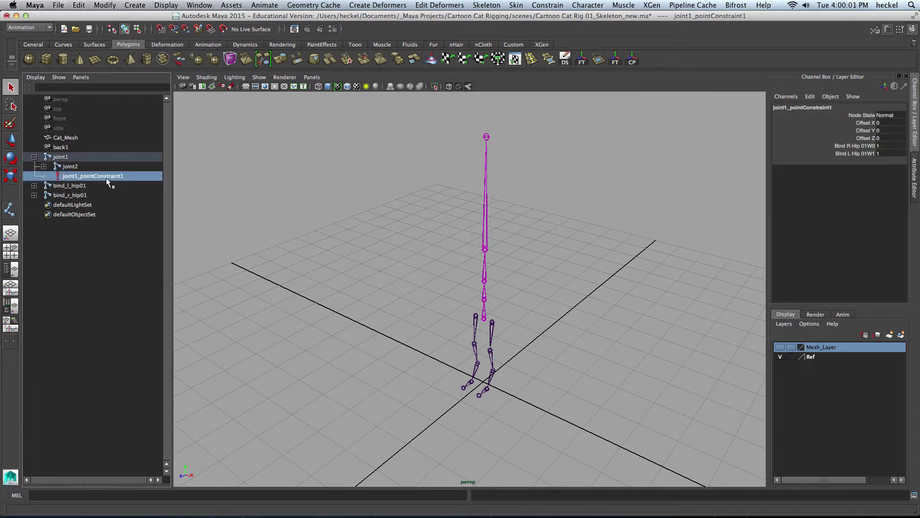
pyautogui.press('Delete')
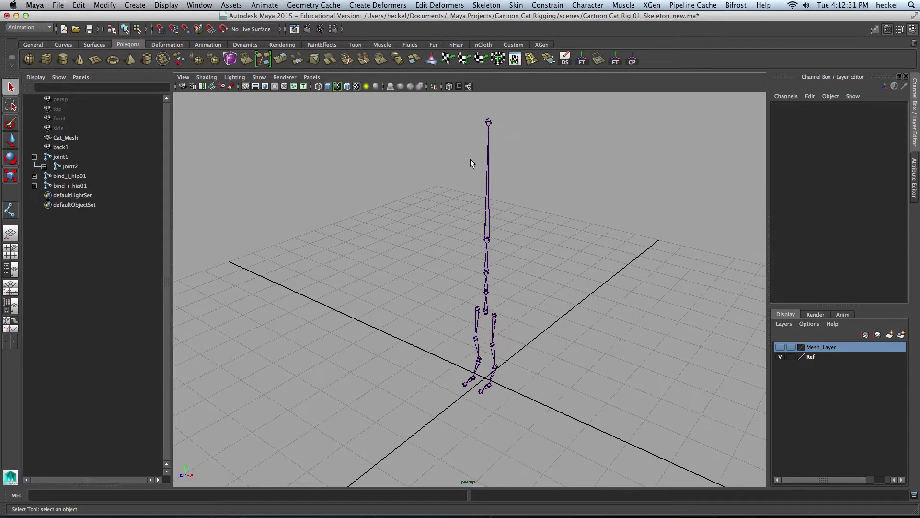
pyautogui.click(10, 249)
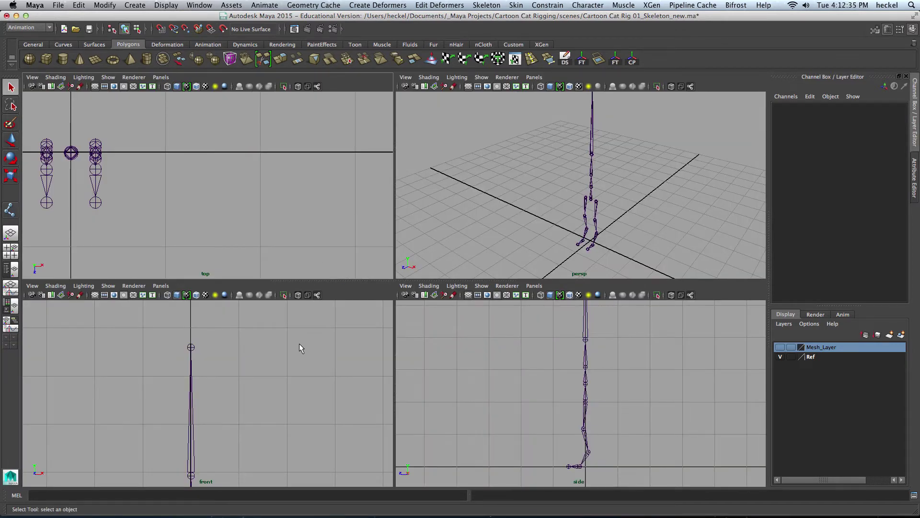
# With the mesh visible, move joint1 up to Translate Y 2.365, then hide Mesh_Layer.
pyautogui.keyDown('alt'); pyautogui.moveTo(299, 343); pyautogui.dragTo(206, 345, button='right'); pyautogui.keyUp('alt')
pyautogui.keyDown('alt'); pyautogui.moveTo(255, 370); pyautogui.dragTo(261, 328, button='middle'); pyautogui.keyUp('alt')
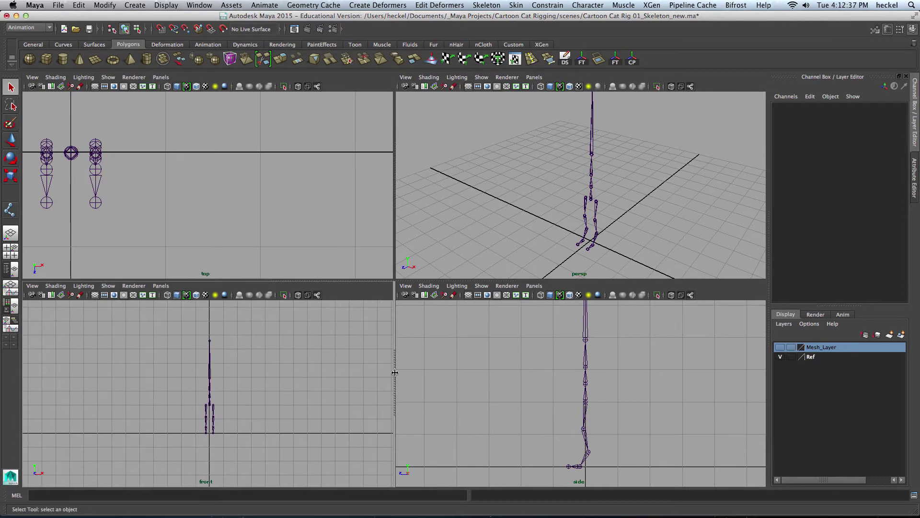
pyautogui.click(780, 347)
pyautogui.press('space')
pyautogui.keyDown('alt'); pyautogui.moveTo(271, 298); pyautogui.dragTo(497, 304, button='right'); pyautogui.keyUp('alt')
pyautogui.click(387, 405)
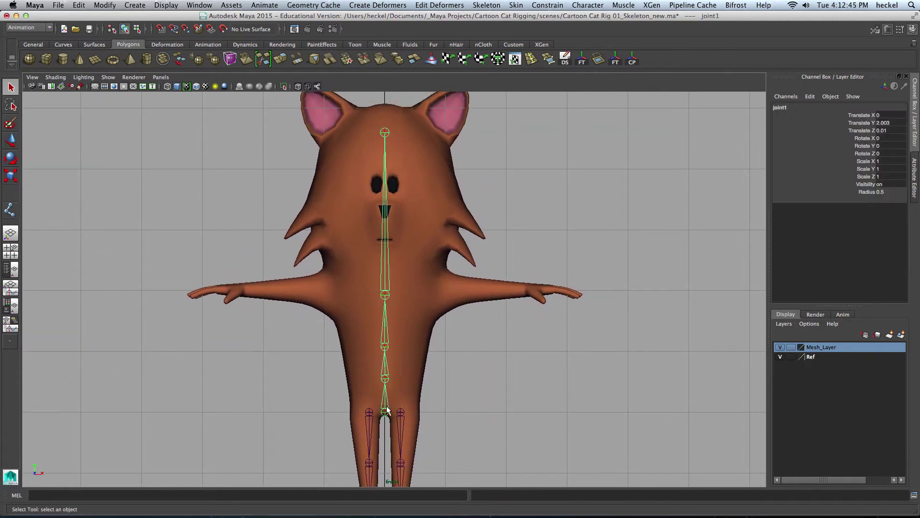
pyautogui.press('w')
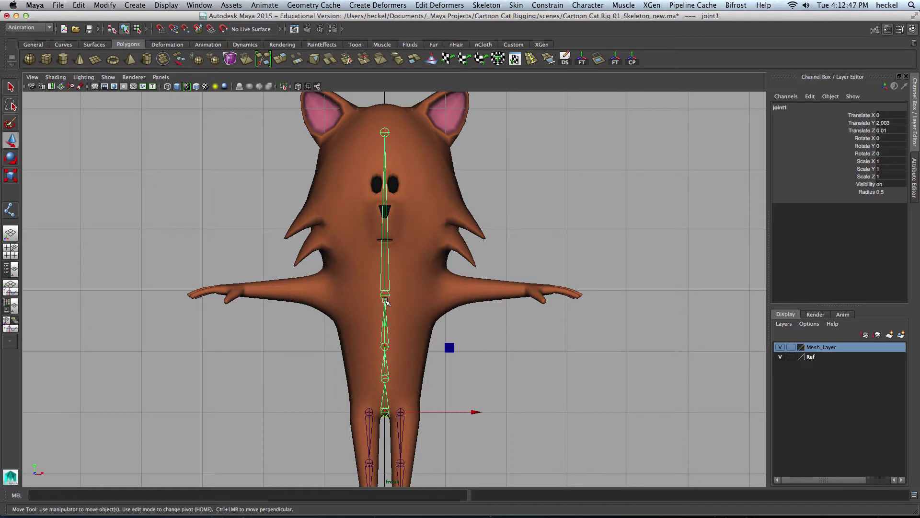
pyautogui.moveTo(386, 320); pyautogui.dragTo(384, 302, button='middle')
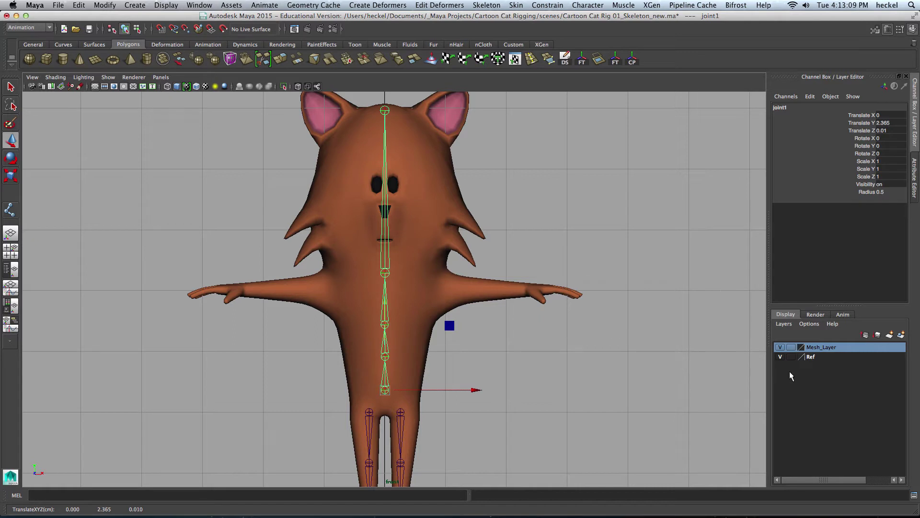
pyautogui.click(780, 348)
pyautogui.click(501, 291)
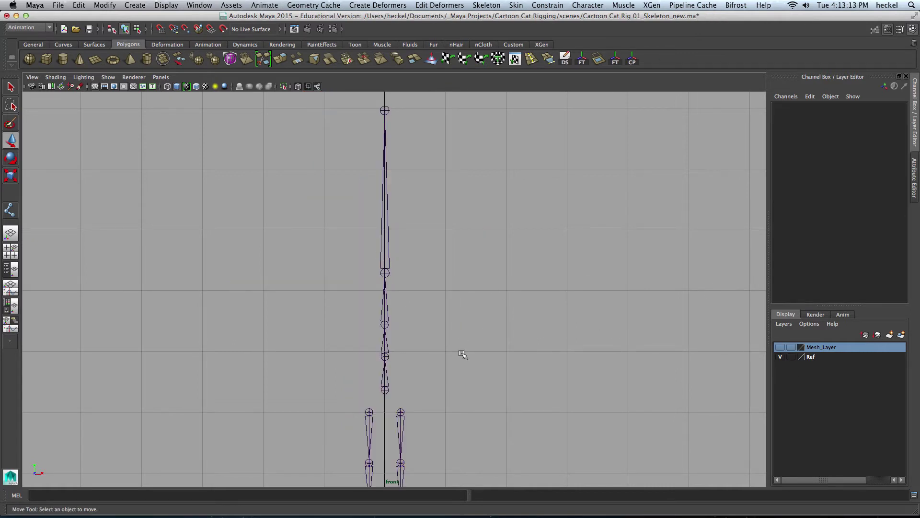
# Maximise the side view and frame the full spine and leg chains.
pyautogui.press('space')
pyautogui.press('space')
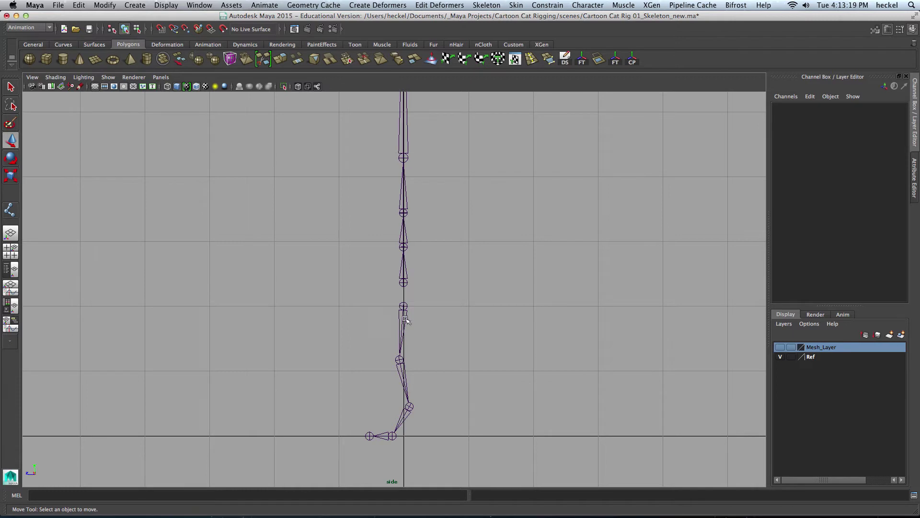
pyautogui.keyDown('alt'); pyautogui.moveTo(338, 284); pyautogui.dragTo(507, 285, button='right'); pyautogui.keyUp('alt')
pyautogui.keyDown('alt'); pyautogui.moveTo(508, 286); pyautogui.dragTo(538, 314, button='middle'); pyautogui.keyUp('alt')
pyautogui.keyDown('alt'); pyautogui.moveTo(539, 314); pyautogui.dragTo(690, 304, button='right'); pyautogui.keyUp('alt')
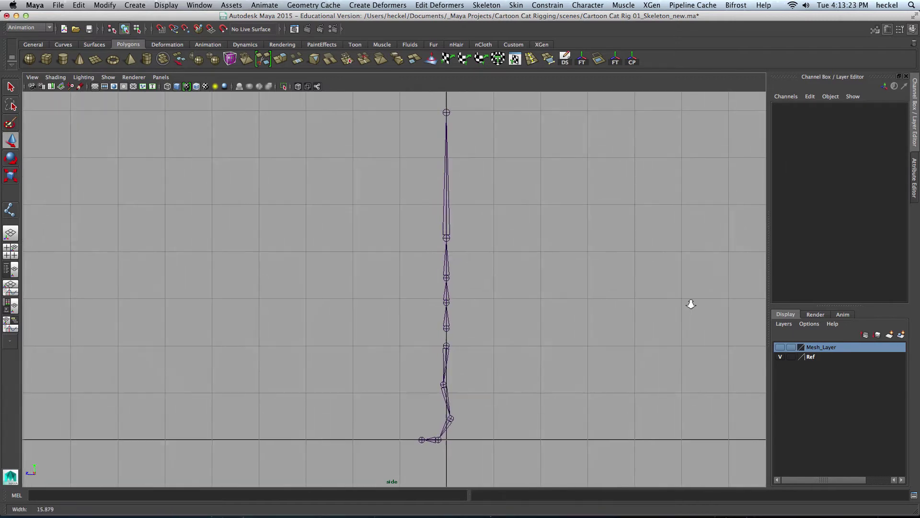
pyautogui.keyDown('alt'); pyautogui.moveTo(521, 306); pyautogui.dragTo(499, 286, button='middle'); pyautogui.keyUp('alt')
pyautogui.keyDown('alt'); pyautogui.moveTo(498, 286); pyautogui.dragTo(598, 298, button='right'); pyautogui.keyUp('alt')
pyautogui.keyDown('alt'); pyautogui.moveTo(598, 298); pyautogui.dragTo(550, 257, button='middle'); pyautogui.keyUp('alt')
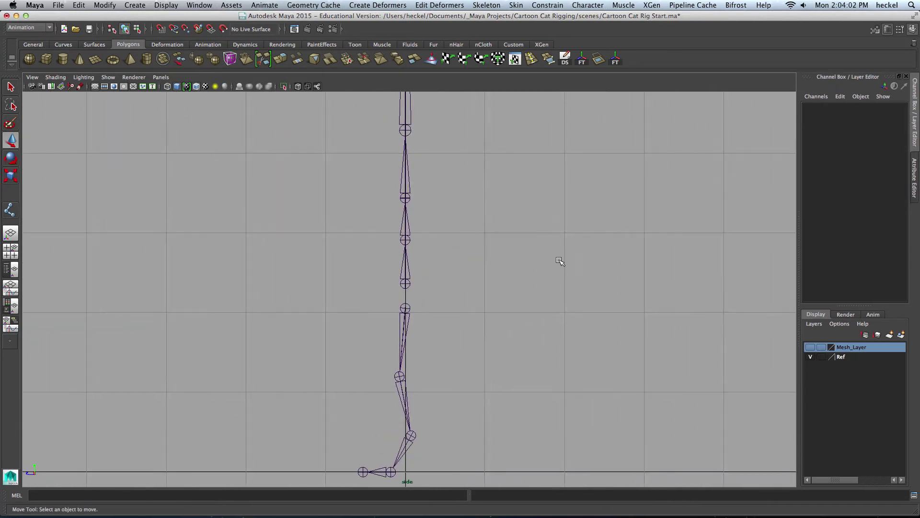
# Show Mesh_Layer again and fill the workspace with the front view of the cat.
pyautogui.click(810, 347)
pyautogui.keyDown('alt'); pyautogui.moveTo(478, 243); pyautogui.dragTo(418, 237, button='right'); pyautogui.keyUp('alt')
pyautogui.press('space')
pyautogui.click(288, 357)
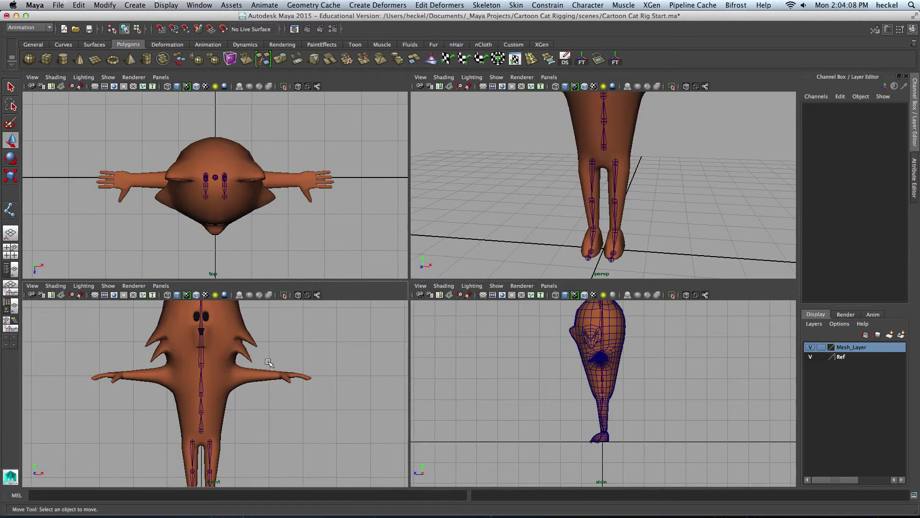
pyautogui.press('space')
pyautogui.scroll(-3, 380, 287)
pyautogui.scroll(3, 353, 274)
pyautogui.moveTo(353, 273)
pyautogui.keyDown('alt'); pyautogui.mouseDown(button='middle')
pyautogui.moveTo(354, 317)
pyautogui.moveTo(353, 247)
pyautogui.moveTo(354, 261)
pyautogui.mouseUp(button='middle'); pyautogui.keyUp('alt')
# Rename the three lower spine joints bind_spine01, bind_spine02 and bind_spine03.
pyautogui.click(372, 363)
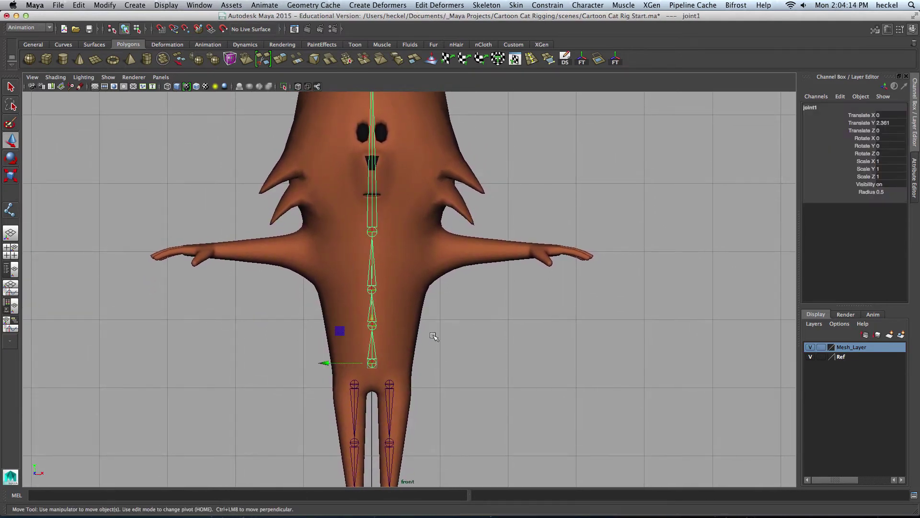
pyautogui.click(829, 106)
pyautogui.write('bind_spine0')
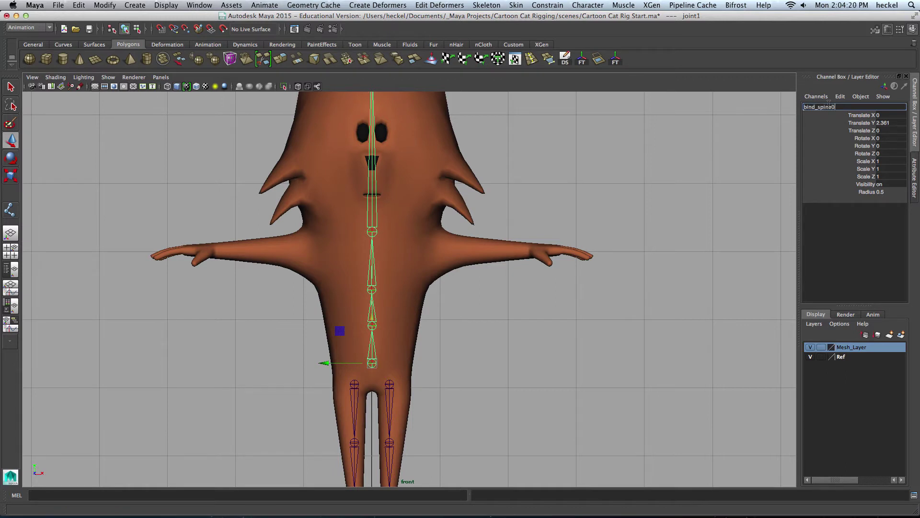
pyautogui.press('Return')
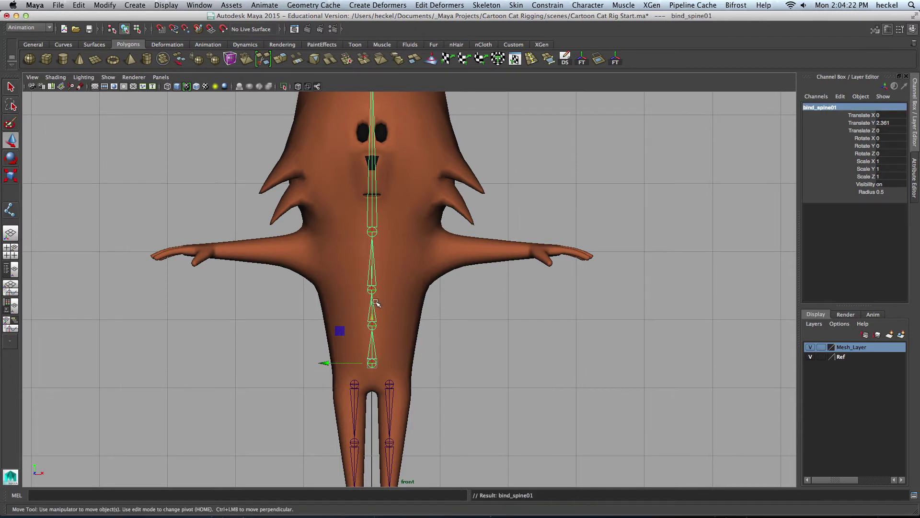
pyautogui.moveTo(350, 310); pyautogui.dragTo(397, 308)
pyautogui.click(825, 106)
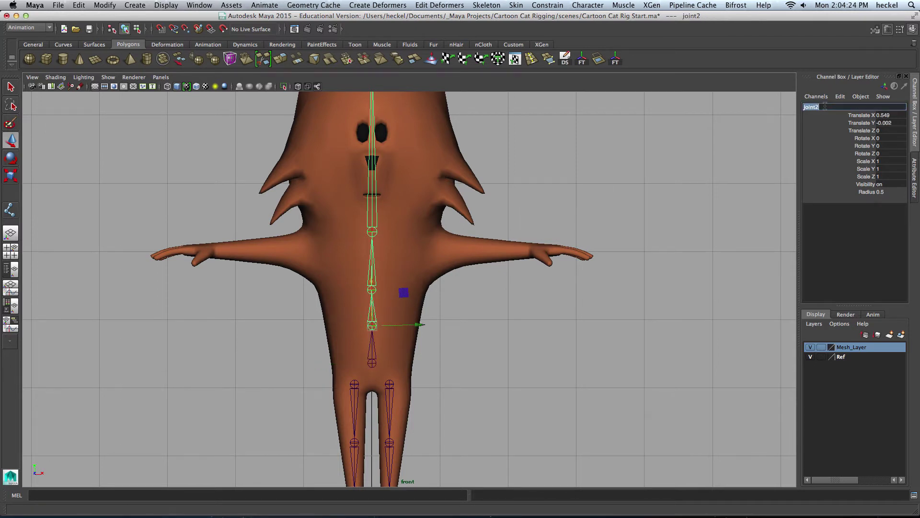
pyautogui.write('bind_spine02')
pyautogui.press('Return')
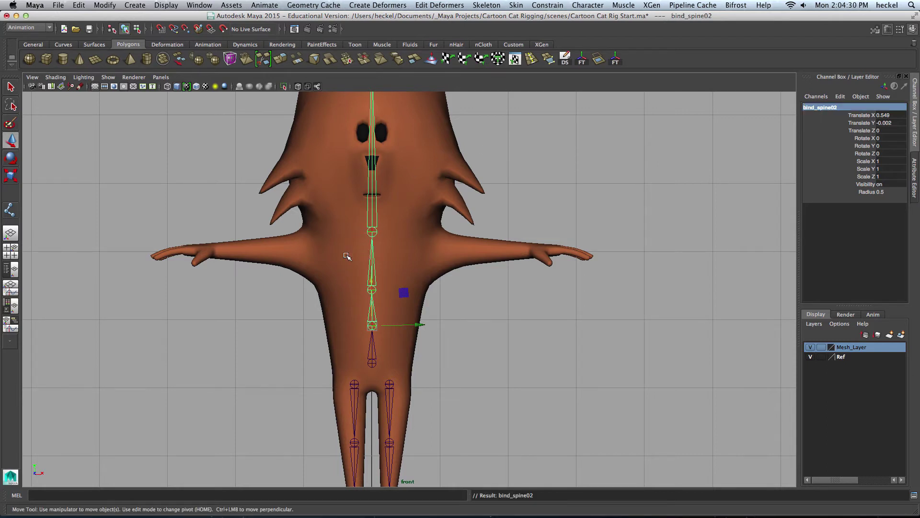
pyautogui.moveTo(349, 256); pyautogui.dragTo(435, 262)
pyautogui.doubleClick(823, 107)
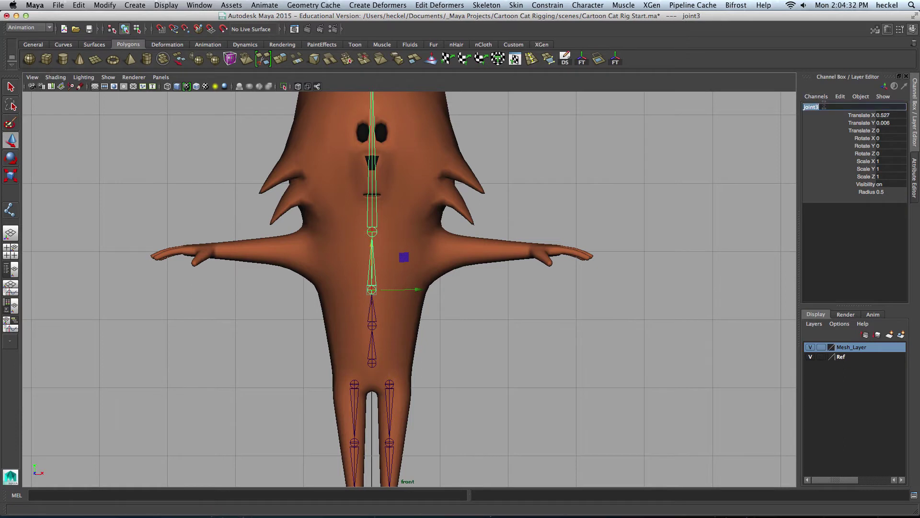
pyautogui.write('bind_spine03')
pyautogui.press('Return')
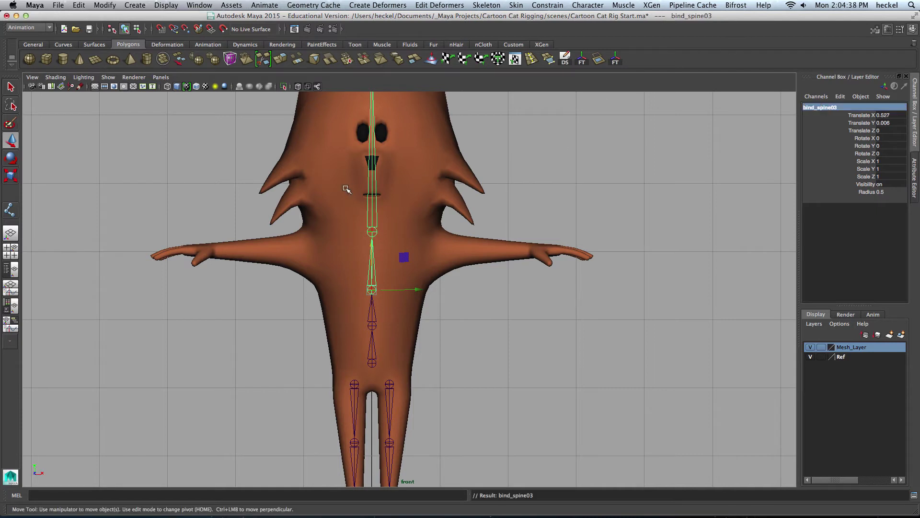
# Rename the neck joint bind_head01 and the head-top joint end_head02, showing its attributes.
pyautogui.press('Down')
pyautogui.doubleClick(824, 108)
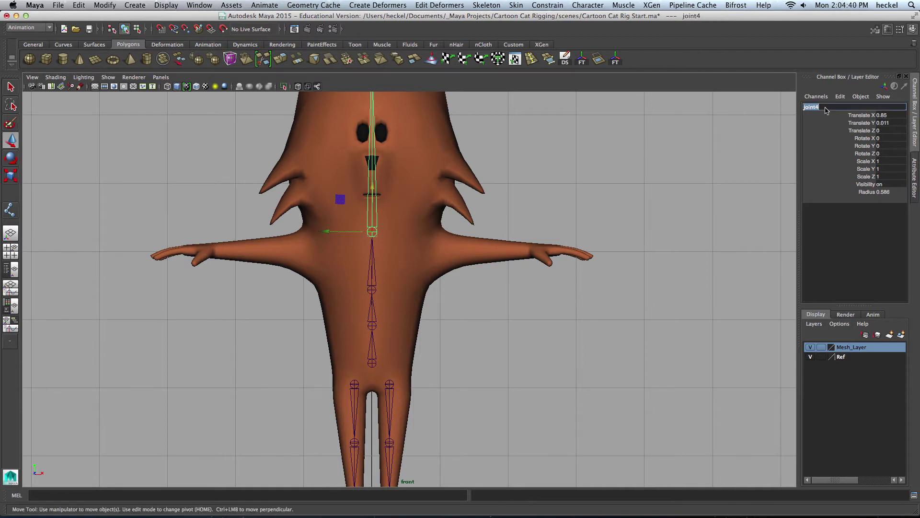
pyautogui.write('bind_head01')
pyautogui.press('Return')
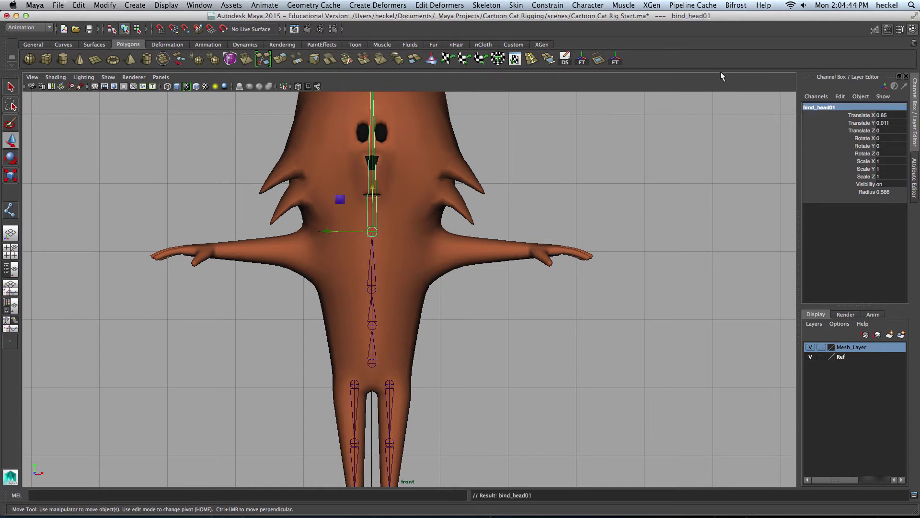
pyautogui.keyDown('alt'); pyautogui.moveTo(452, 139); pyautogui.dragTo(492, 230, button='middle'); pyautogui.keyUp('alt')
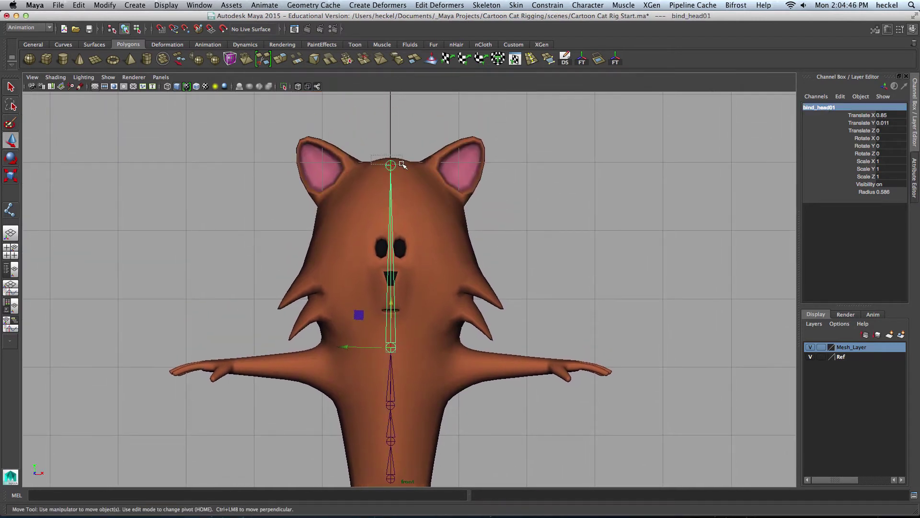
pyautogui.moveTo(403, 164); pyautogui.dragTo(403, 165)
pyautogui.doubleClick(820, 107)
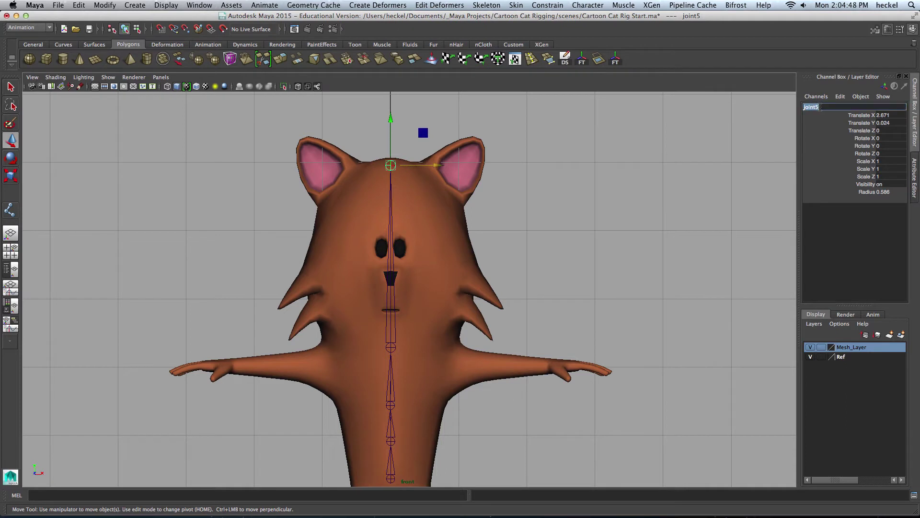
pyautogui.write('bin')
pyautogui.write('end_head02')
pyautogui.press('Return')
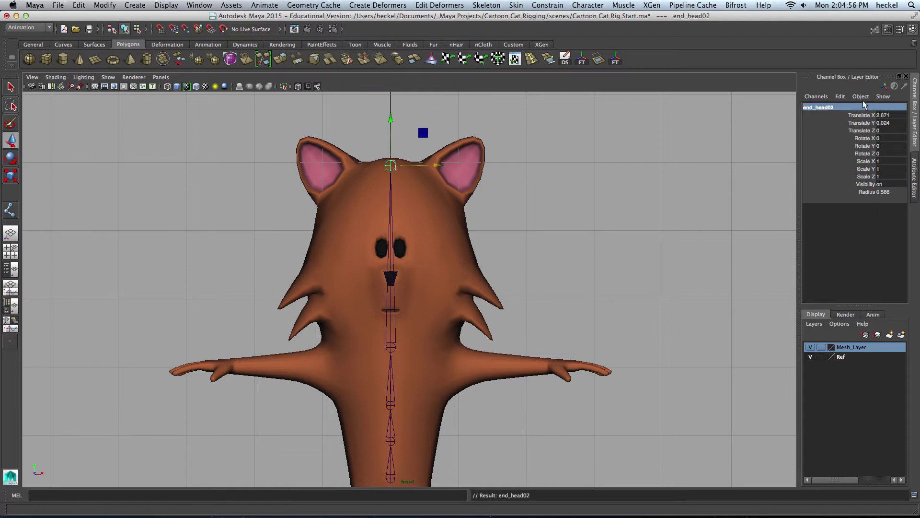
pyautogui.click(916, 181)
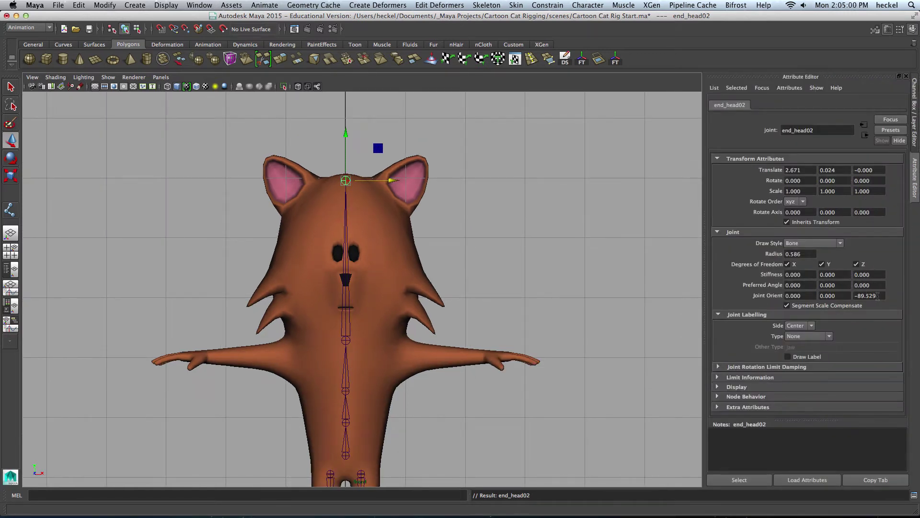
# Zero end_head02's Joint Orient Z, deselect it, and return to the four-view layout.
pyautogui.doubleClick(878, 296)
pyautogui.write('0')
pyautogui.press('Return')
pyautogui.click(521, 190)
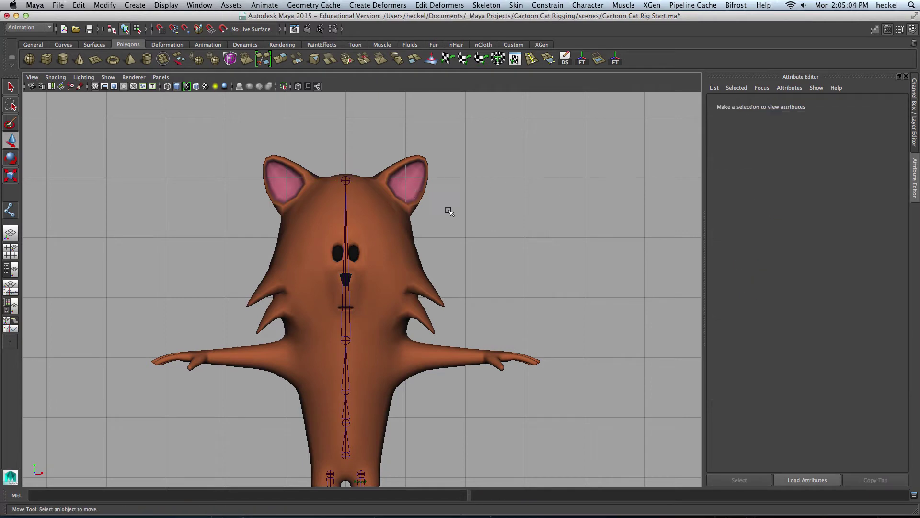
pyautogui.keyDown('alt'); pyautogui.moveTo(457, 233); pyautogui.dragTo(453, 98, button='middle'); pyautogui.keyUp('alt')
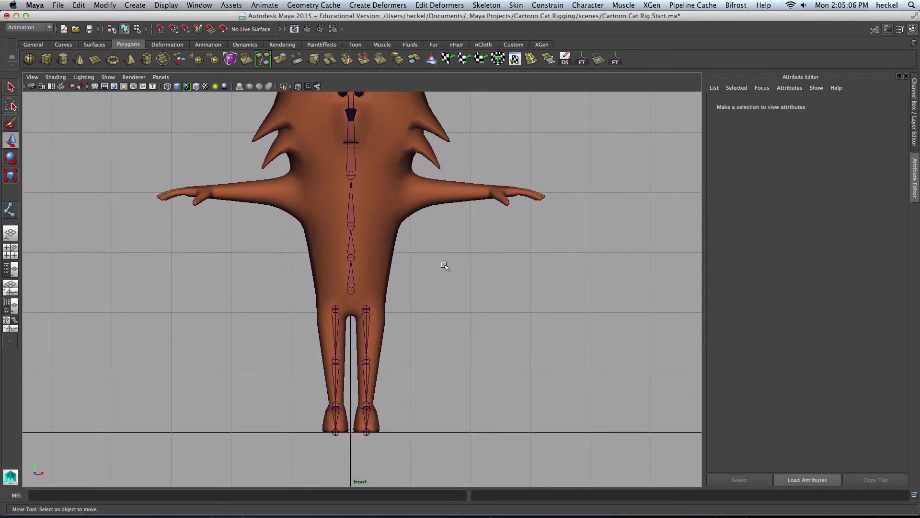
pyautogui.scroll(-1, 444, 263)
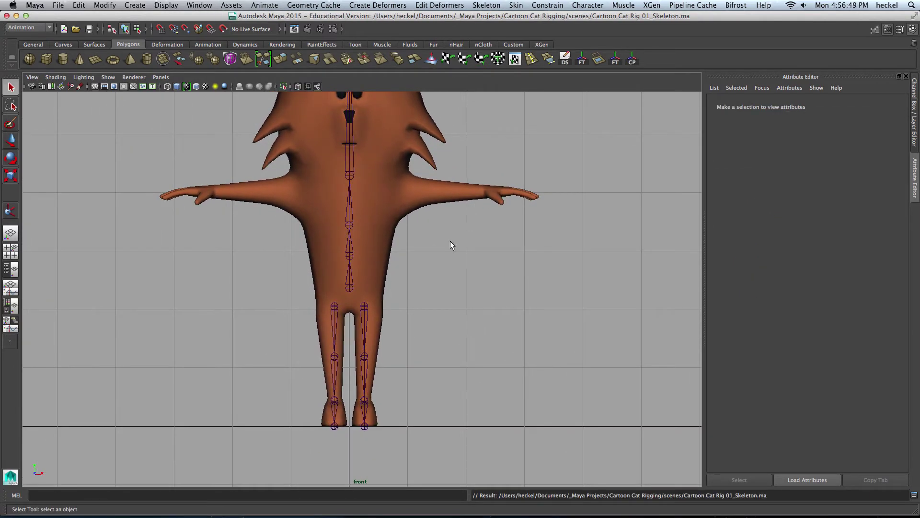
pyautogui.press('space')
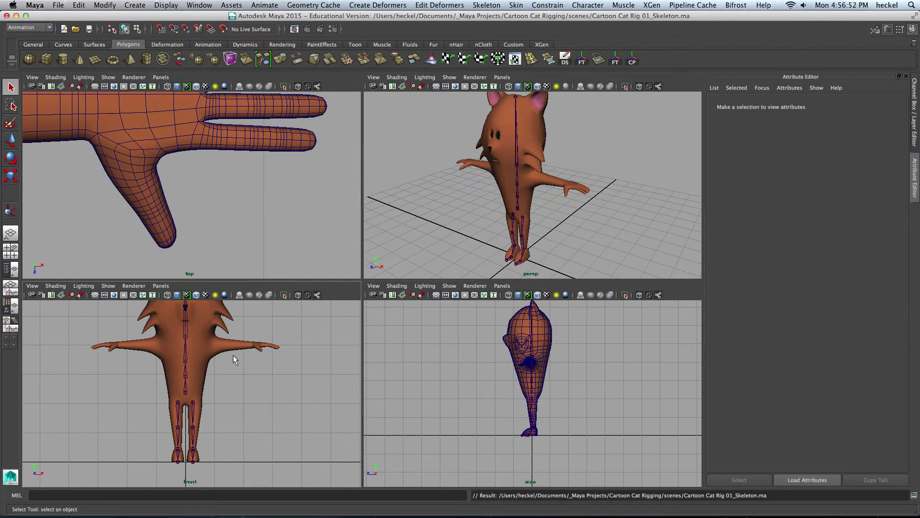
# Pan and zoom the front and top views to frame the cat's left arm and hand.
pyautogui.scroll(5, 233, 359)
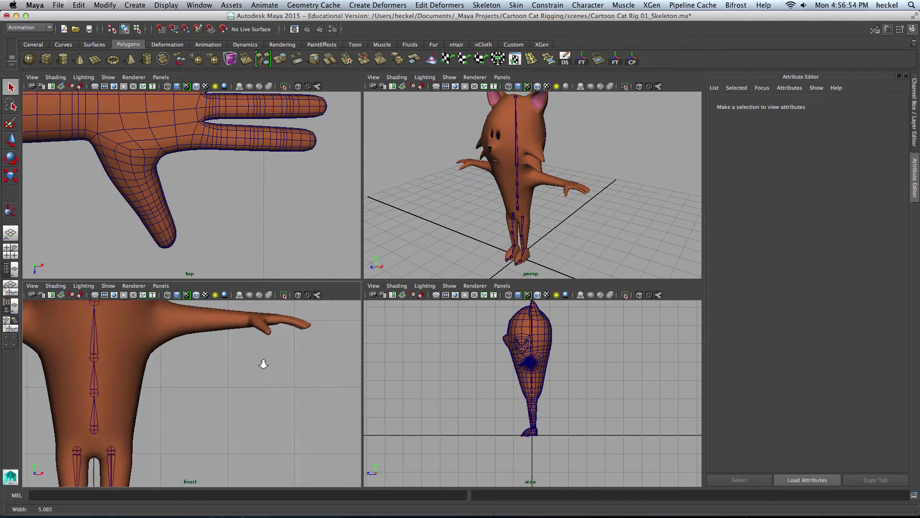
pyautogui.keyDown('alt'); pyautogui.moveTo(264, 364); pyautogui.dragTo(255, 386, button='middle'); pyautogui.keyUp('alt')
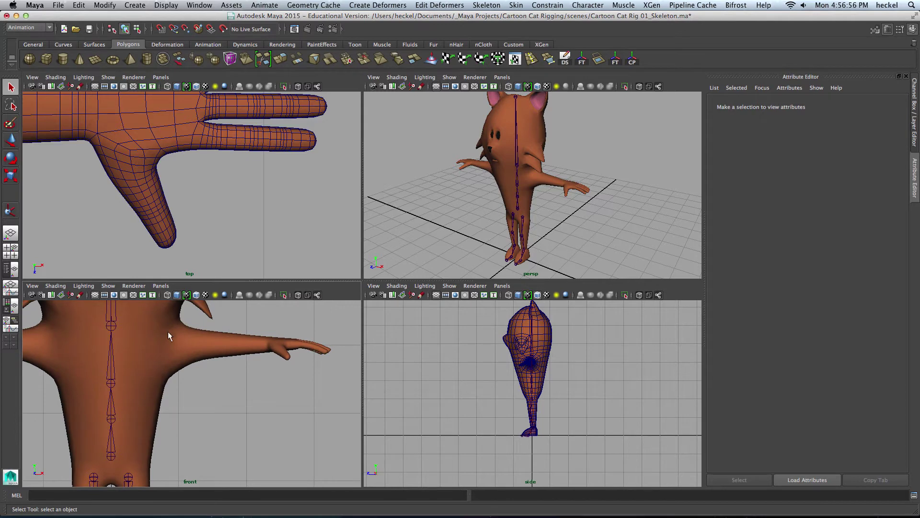
pyautogui.scroll(-3, 216, 178)
pyautogui.keyDown('alt'); pyautogui.moveTo(158, 177); pyautogui.dragTo(230, 180, button='middle'); pyautogui.keyUp('alt')
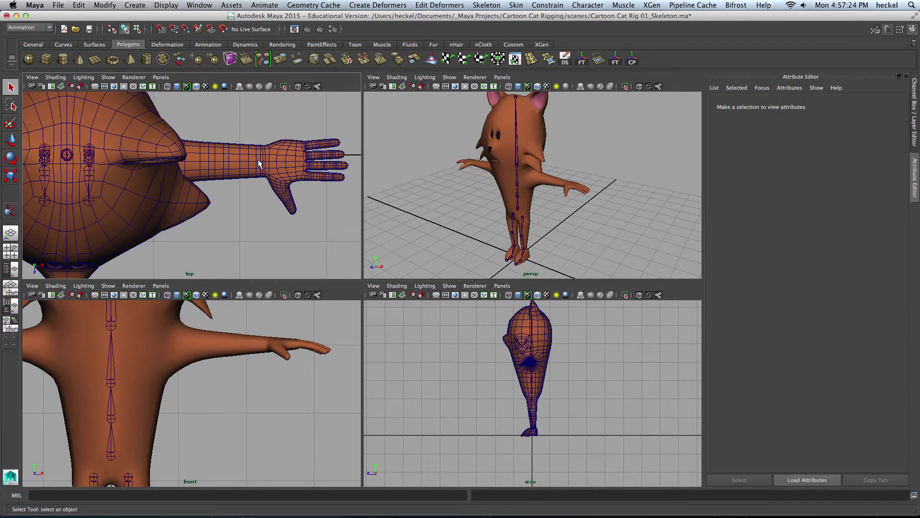
# Turn on Wireframe on Shaded in the front view, zoom to the shoulder, and activate the Joint Tool.
pyautogui.click(196, 296)
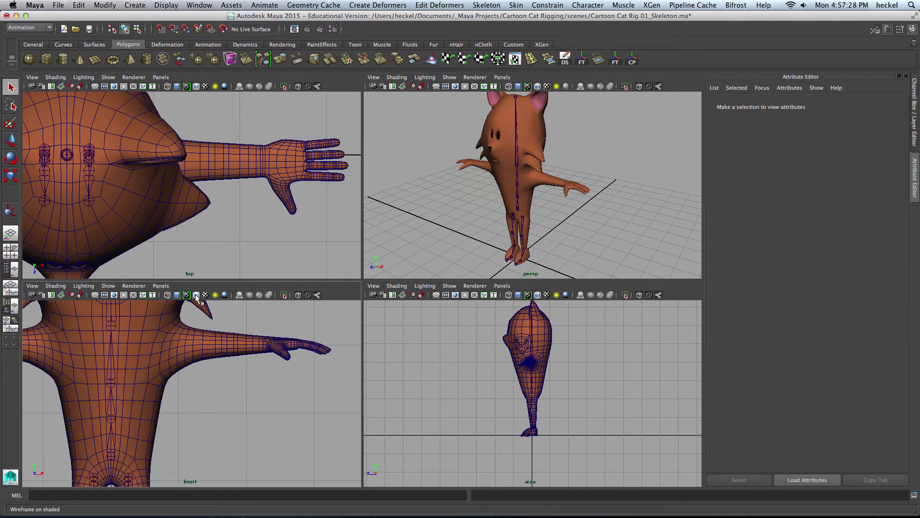
pyautogui.scroll(4, 191, 402)
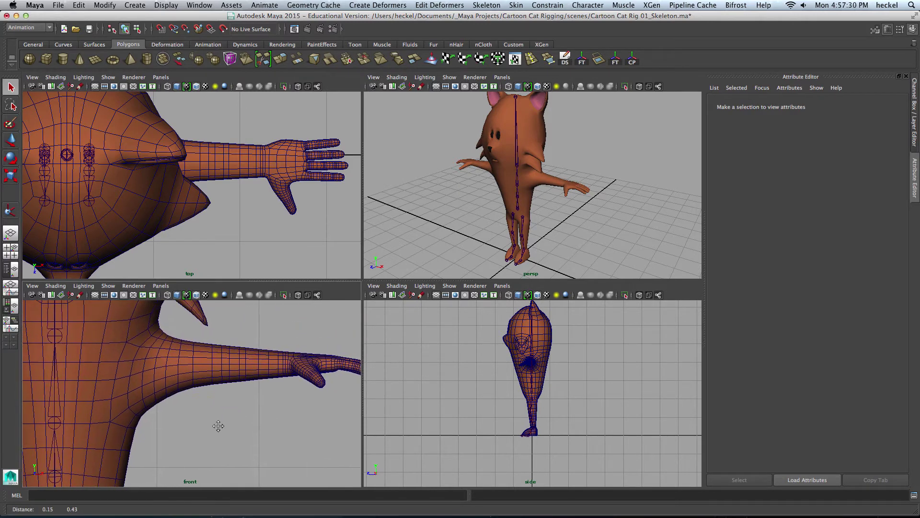
pyautogui.keyDown('alt'); pyautogui.moveTo(219, 426); pyautogui.dragTo(274, 395, button='middle'); pyautogui.keyUp('alt')
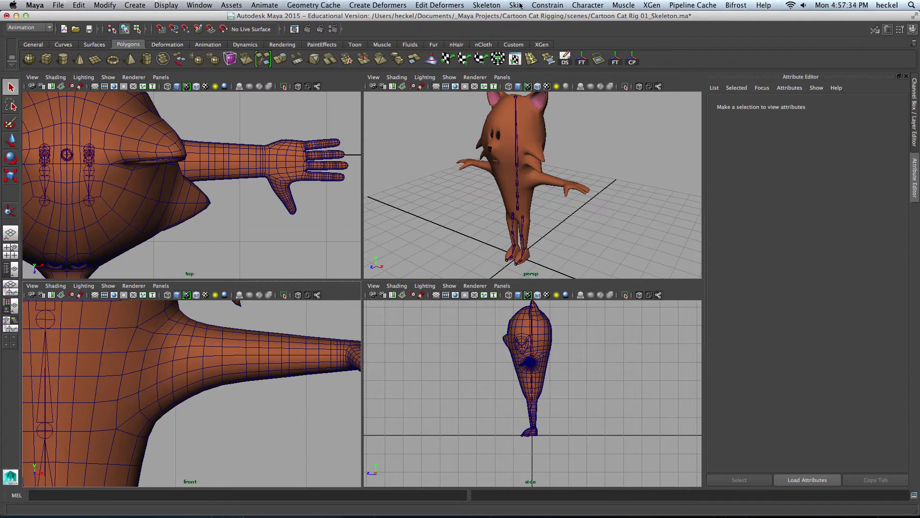
pyautogui.click(486, 5)
pyautogui.click(485, 22)
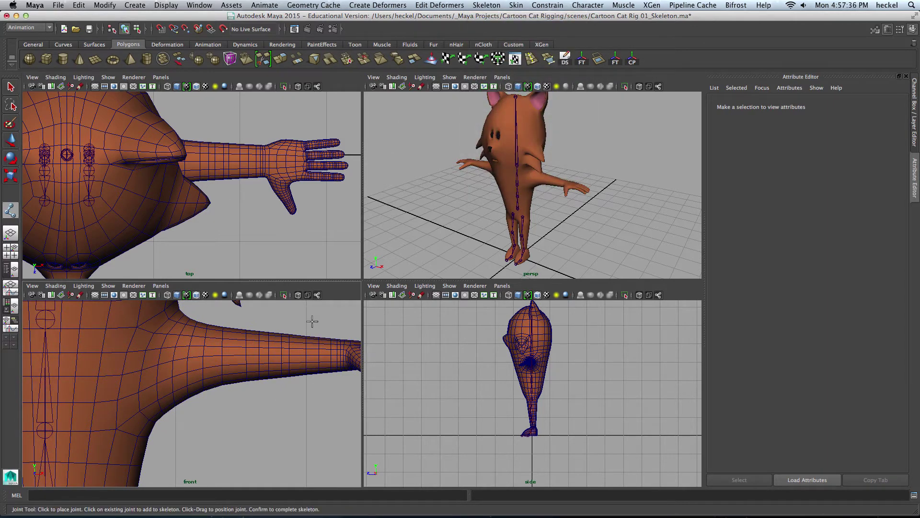
# Place clavicle and shoulder joints in the front view, then elbow and wrist joints in the top view.
pyautogui.click(115, 382)
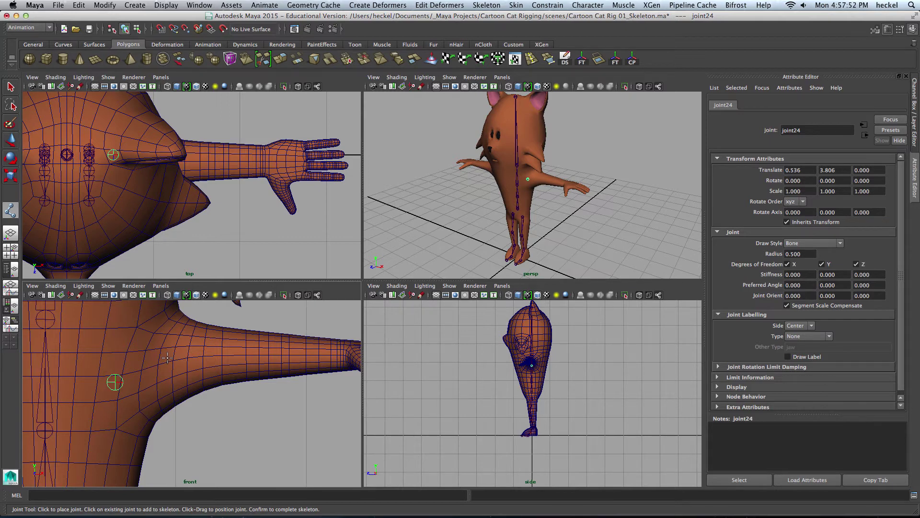
pyautogui.click(167, 357)
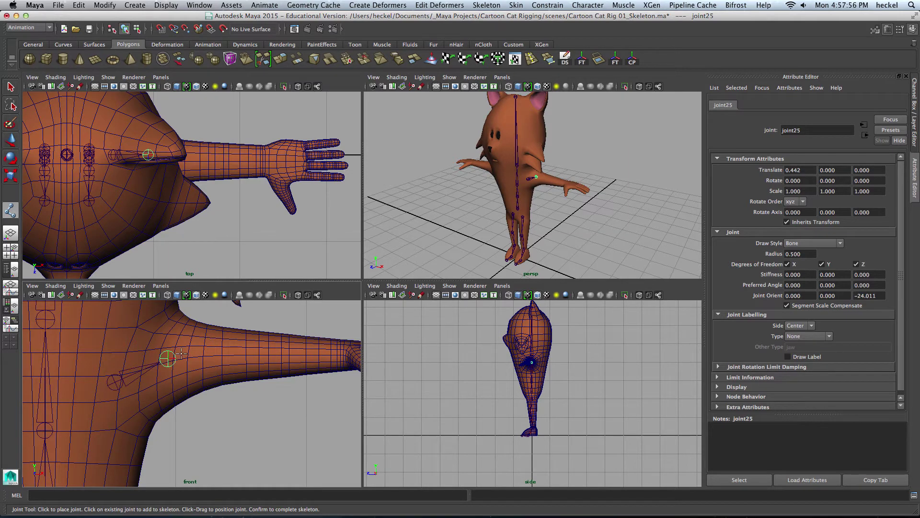
pyautogui.press('Return')
pyautogui.click(212, 152)
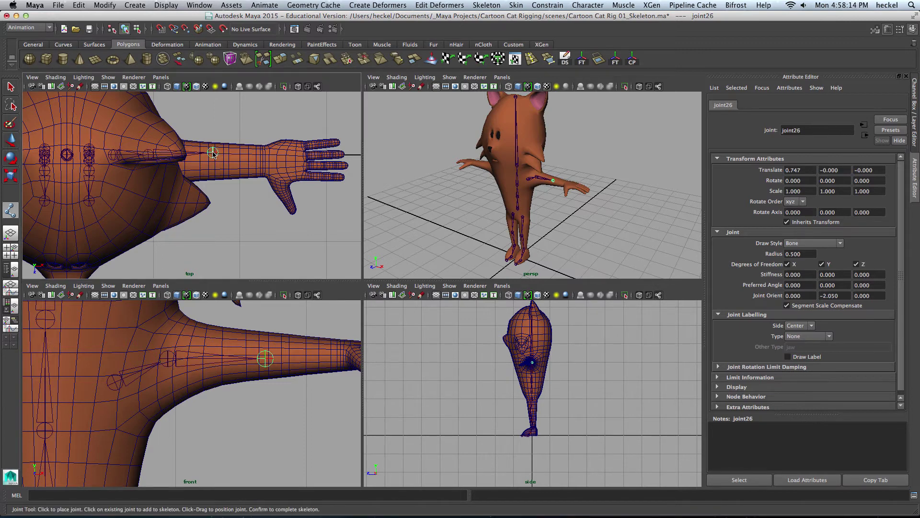
pyautogui.click(270, 158)
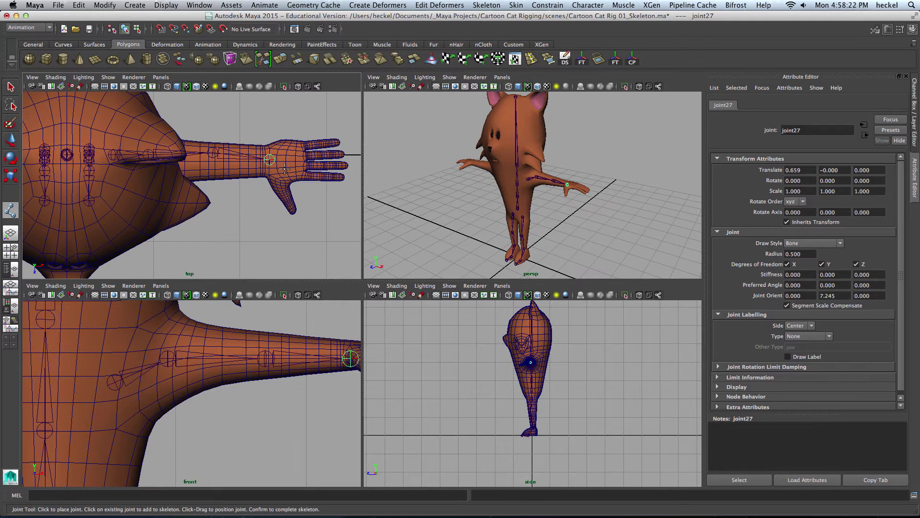
pyautogui.press('Return')
pyautogui.press('q')
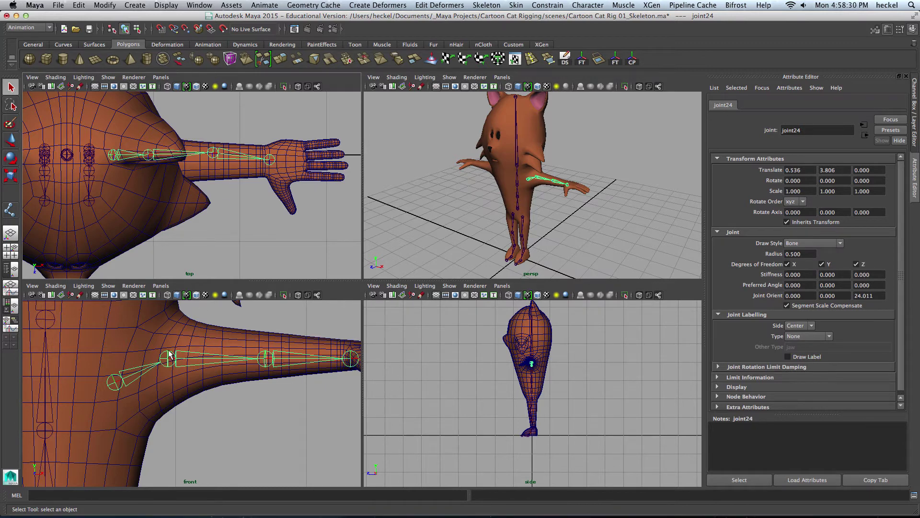
# Nudge the arm joint chain slightly upward with the Move tool.
pyautogui.press('w')
pyautogui.moveTo(117, 345); pyautogui.dragTo(117, 341)
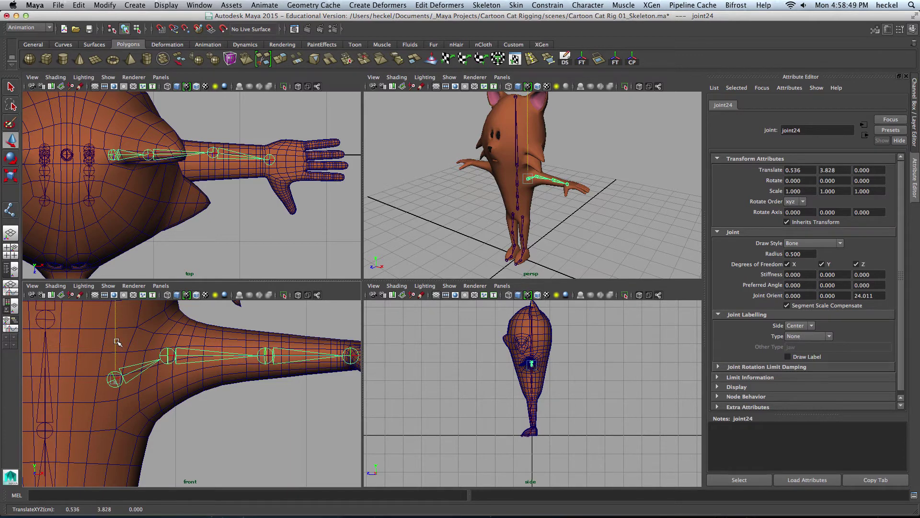
pyautogui.moveTo(116, 341); pyautogui.dragTo(116, 342)
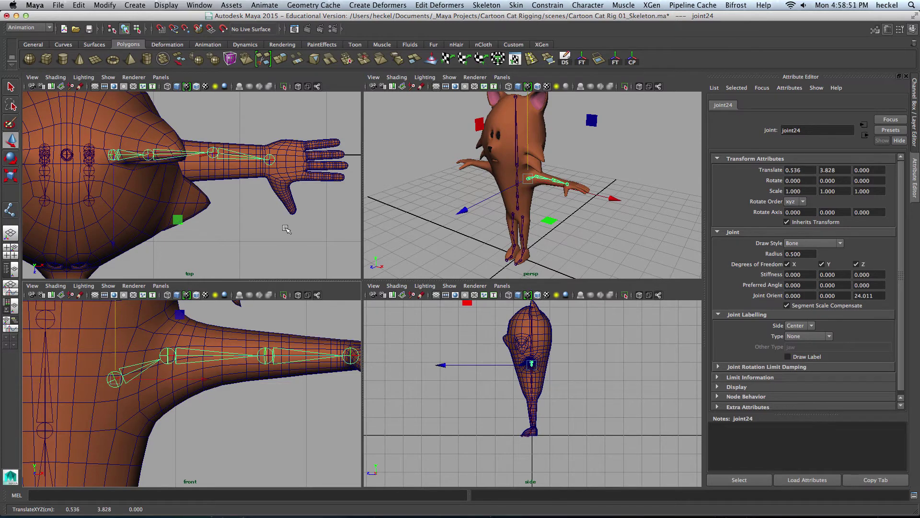
# Maximize the perspective view, clear the selection, and zoom in on the arm.
pyautogui.press('space')
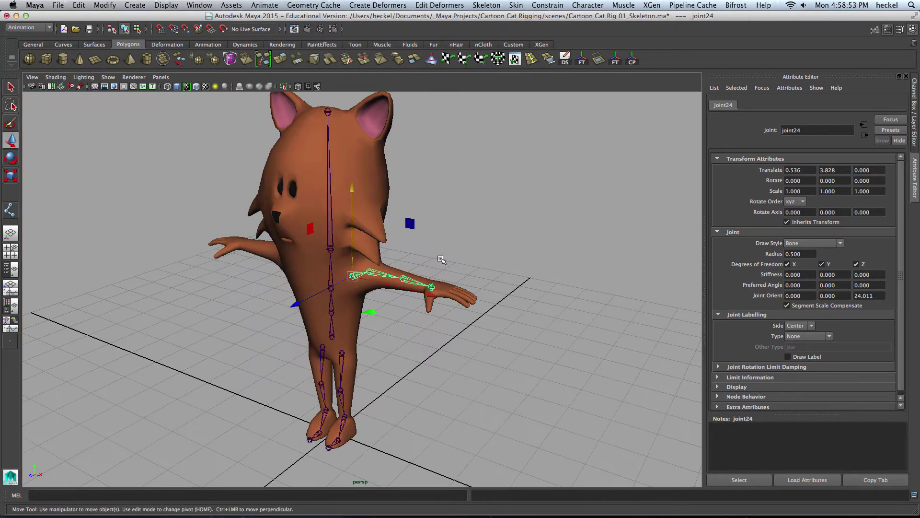
pyautogui.click(442, 260)
pyautogui.scroll(5, 376, 320)
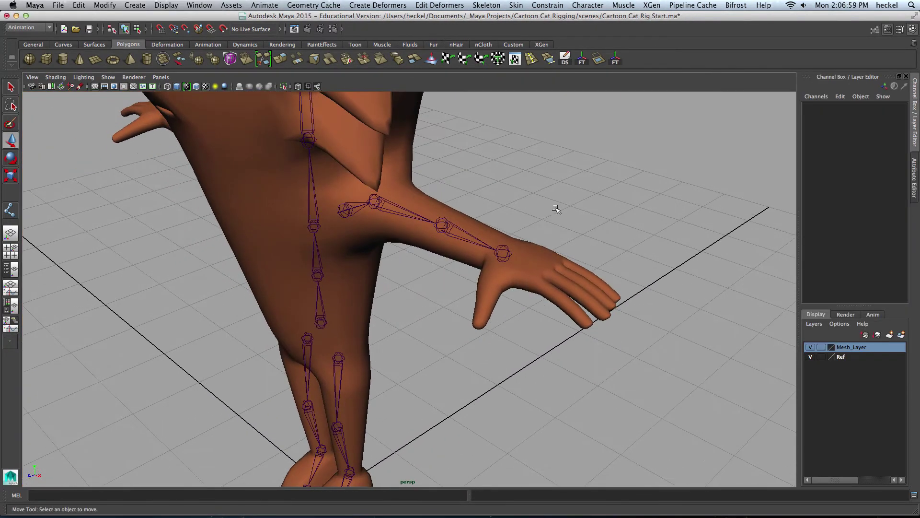
# Orbit the perspective view around the arm, then maximize the front view and frame the forearm and hand.
pyautogui.scroll(3, 479, 271)
pyautogui.scroll(-1, 541, 277)
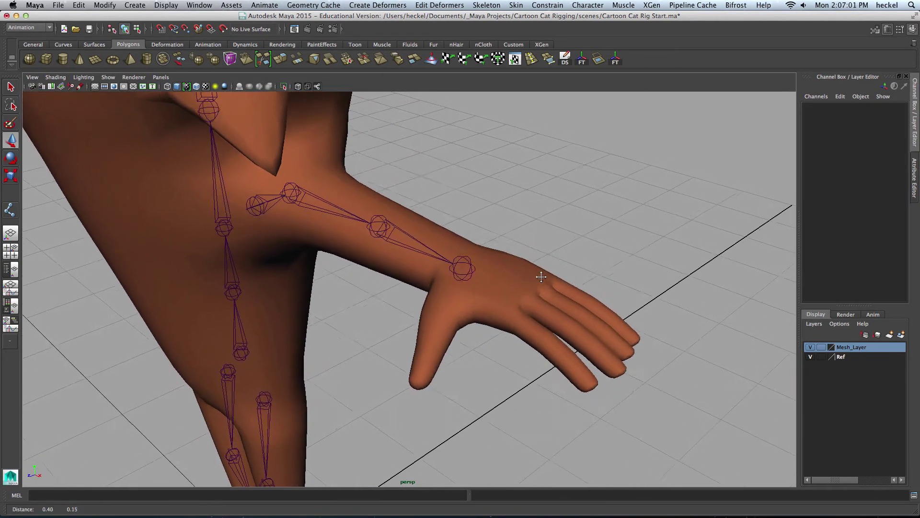
pyautogui.keyDown('alt'); pyautogui.moveTo(541, 277); pyautogui.dragTo(508, 281); pyautogui.keyUp('alt')
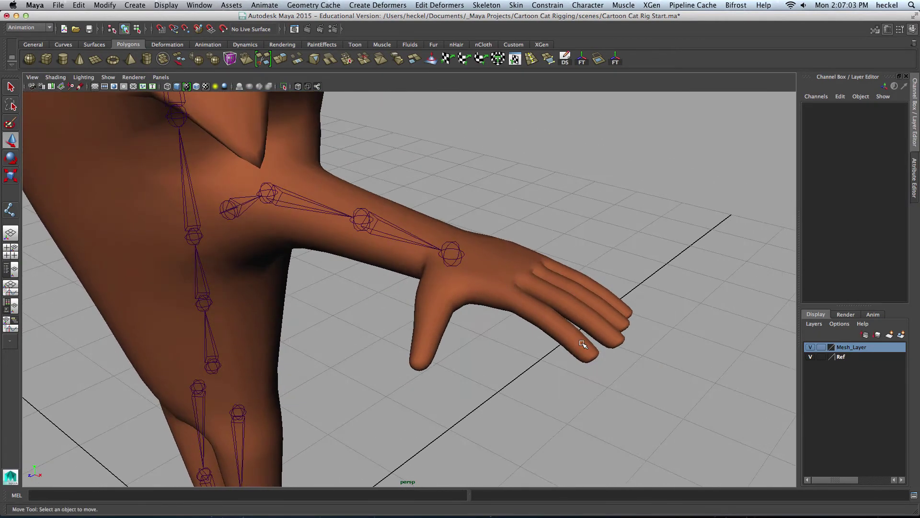
pyautogui.scroll(-3, 486, 267)
pyautogui.keyDown('alt'); pyautogui.moveTo(562, 243); pyautogui.dragTo(541, 250); pyautogui.keyUp('alt')
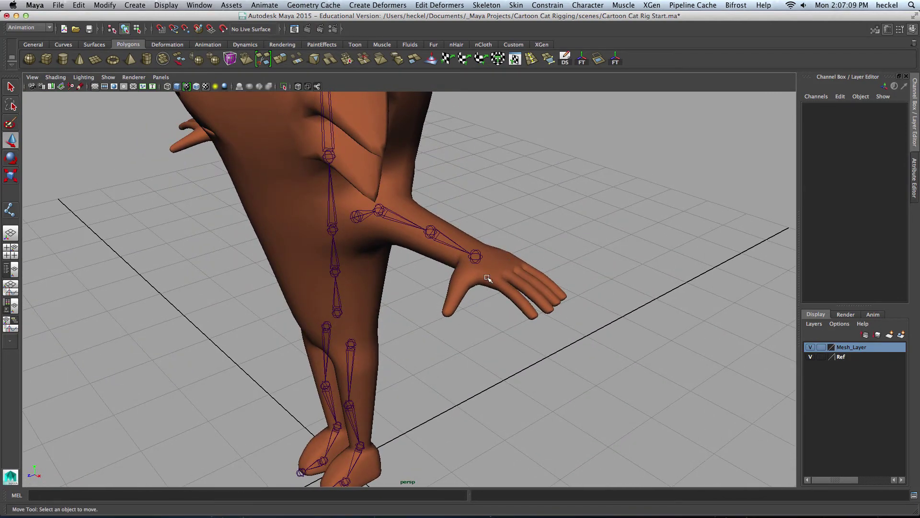
pyautogui.press('space')
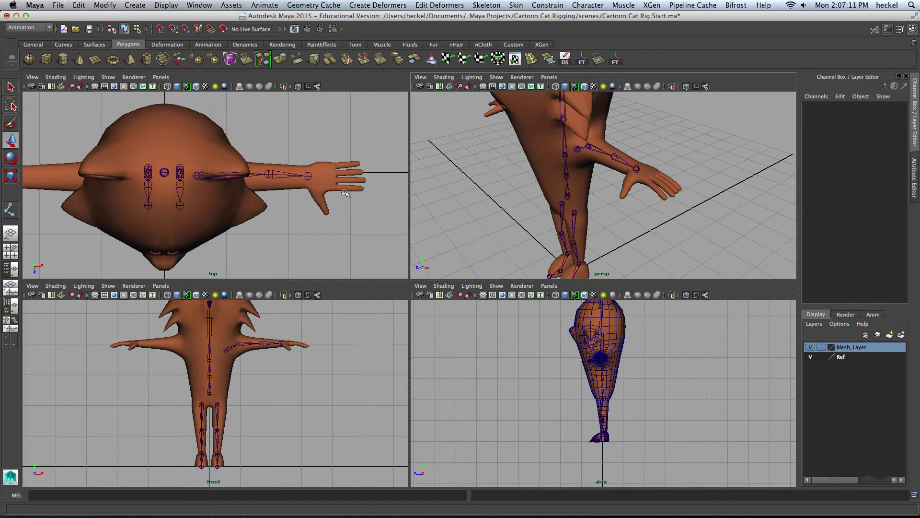
pyautogui.press('space')
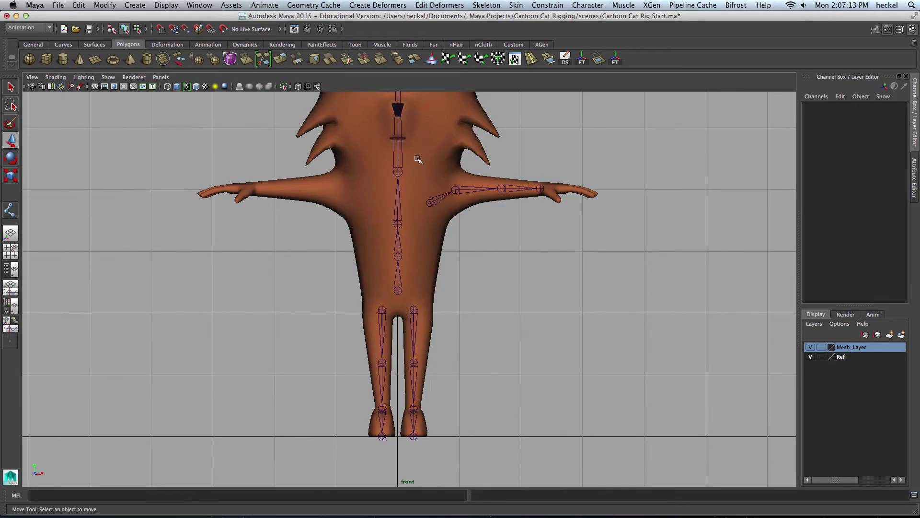
pyautogui.keyDown('alt'); pyautogui.moveTo(581, 172); pyautogui.dragTo(477, 213, button='middle'); pyautogui.keyUp('alt')
pyautogui.scroll(6, 498, 221)
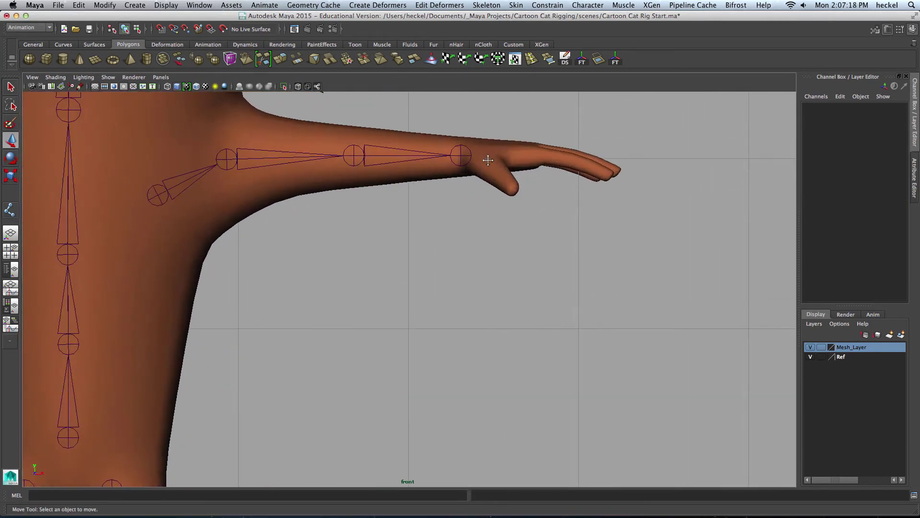
pyautogui.scroll(3, 508, 250)
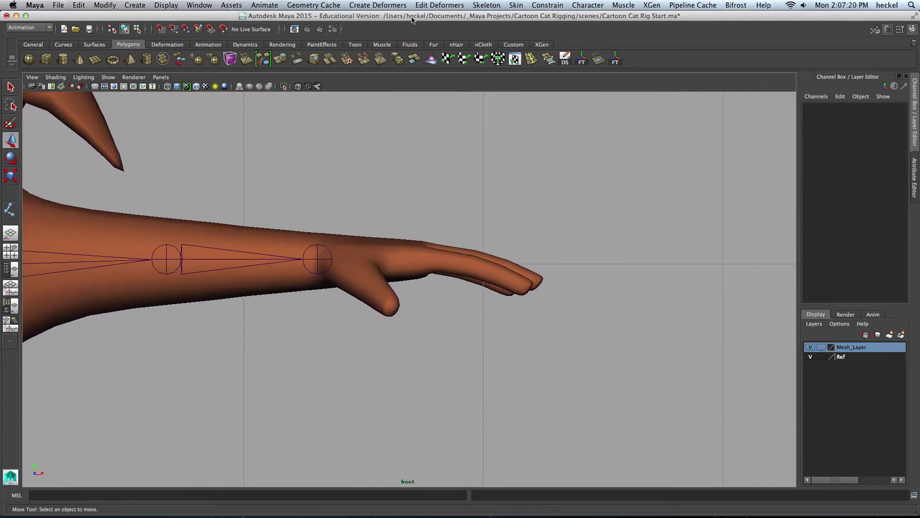
# Draw a two-joint chain from the finger's base to its tip with the Joint Tool.
pyautogui.click(486, 4)
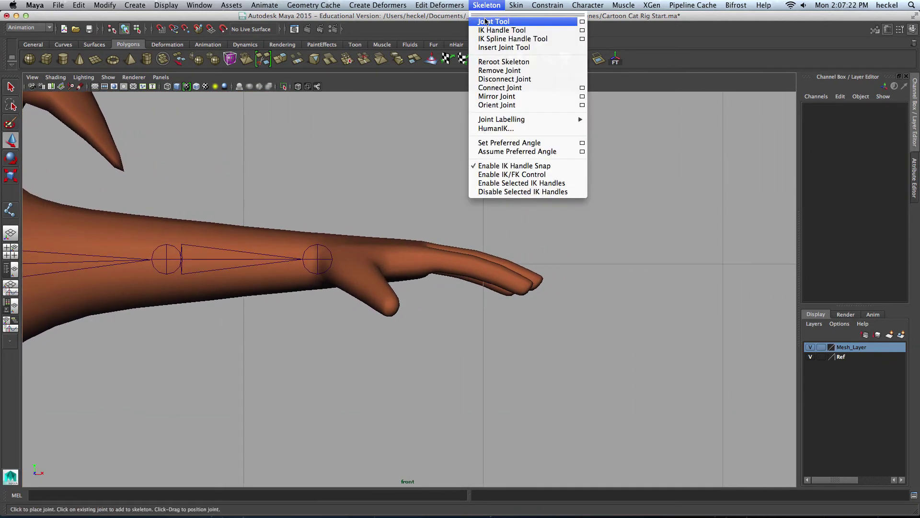
pyautogui.click(487, 22)
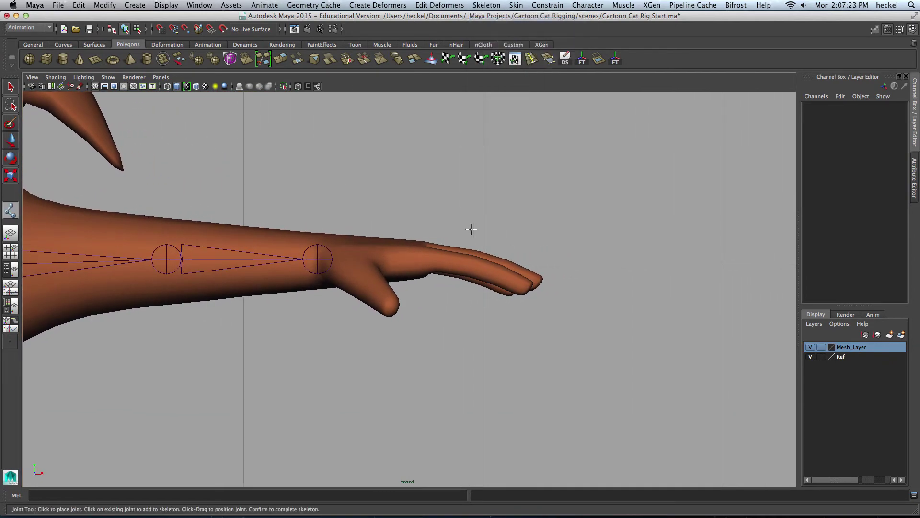
pyautogui.click(425, 258)
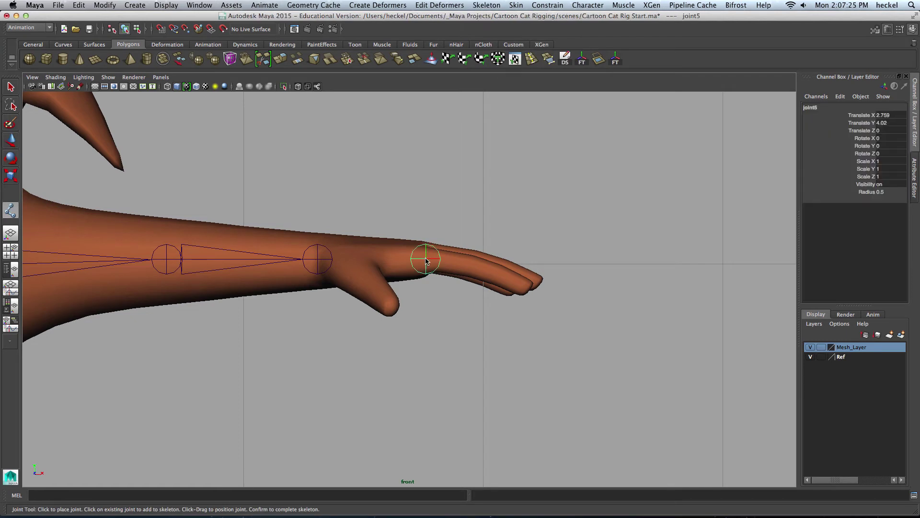
pyautogui.click(528, 288)
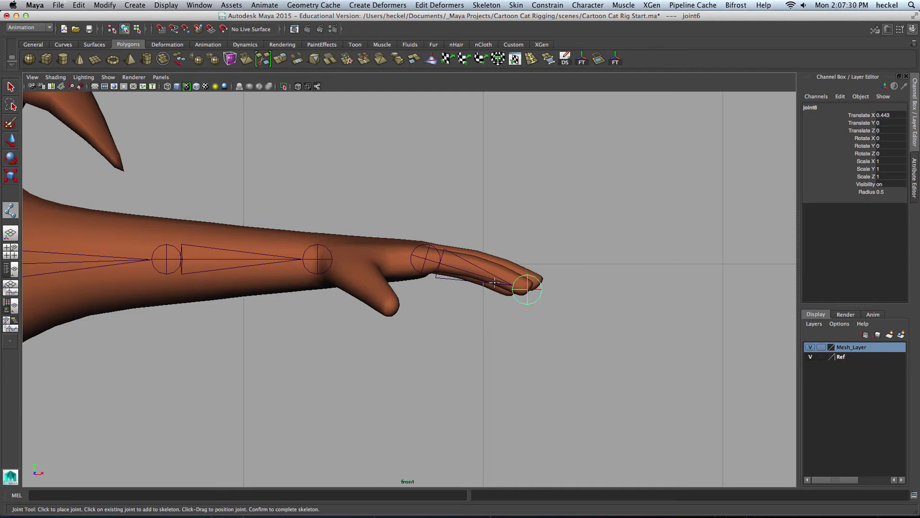
pyautogui.press('q')
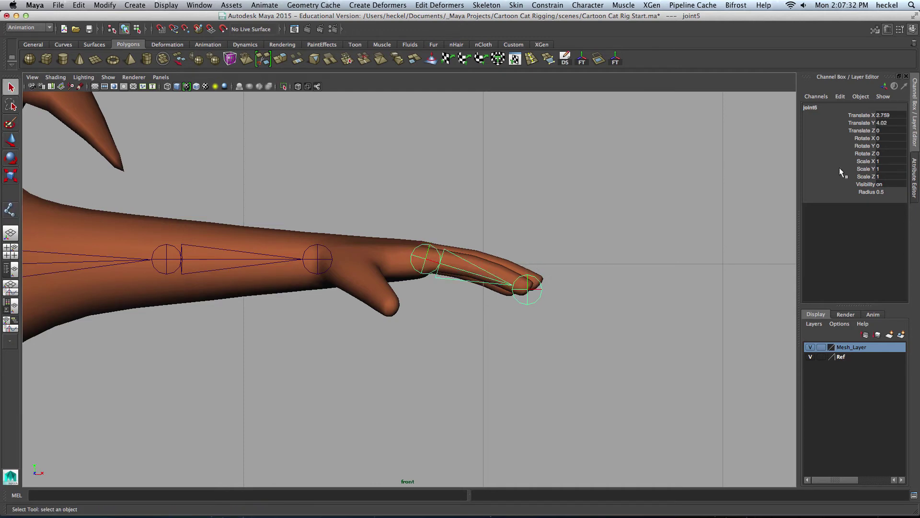
# Set Radius to 0.2 on both finger joints and return to the four-view layout.
pyautogui.click(888, 192)
pyautogui.write('.2')
pyautogui.press('Return')
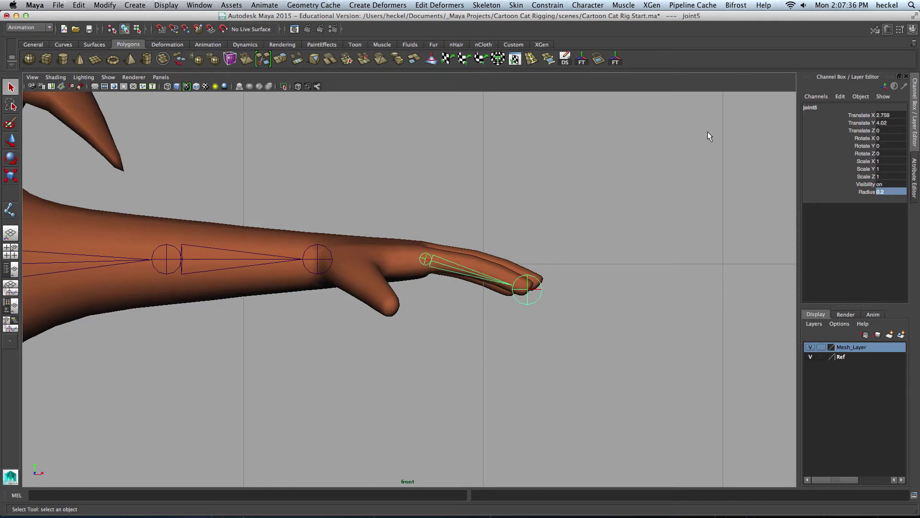
pyautogui.click(540, 296)
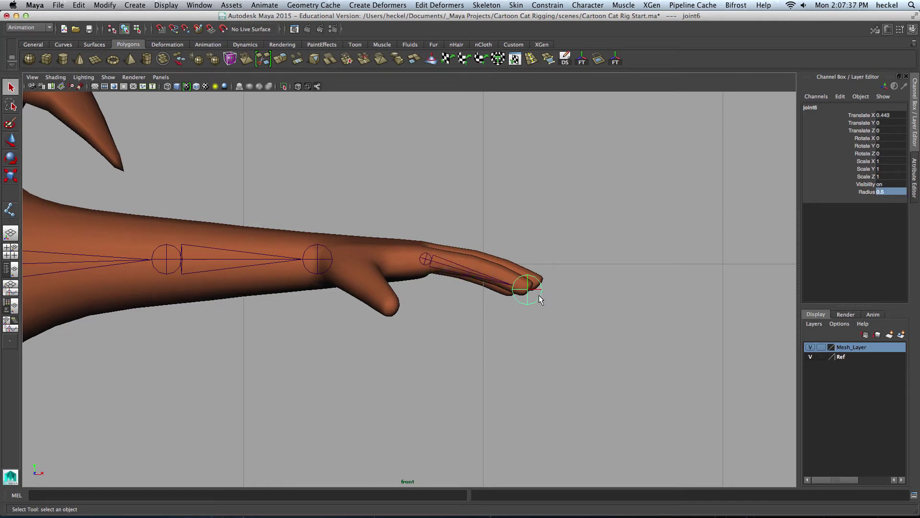
pyautogui.click(887, 192)
pyautogui.press('Return')
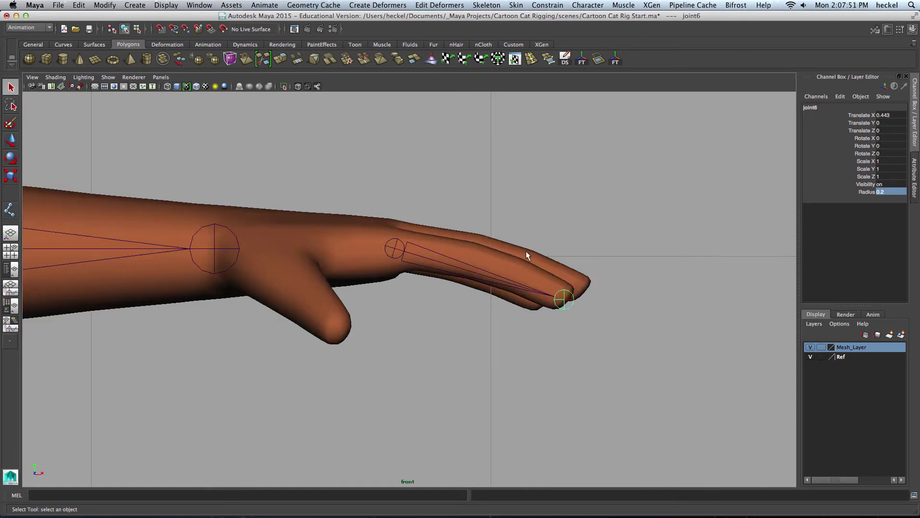
pyautogui.press('space')
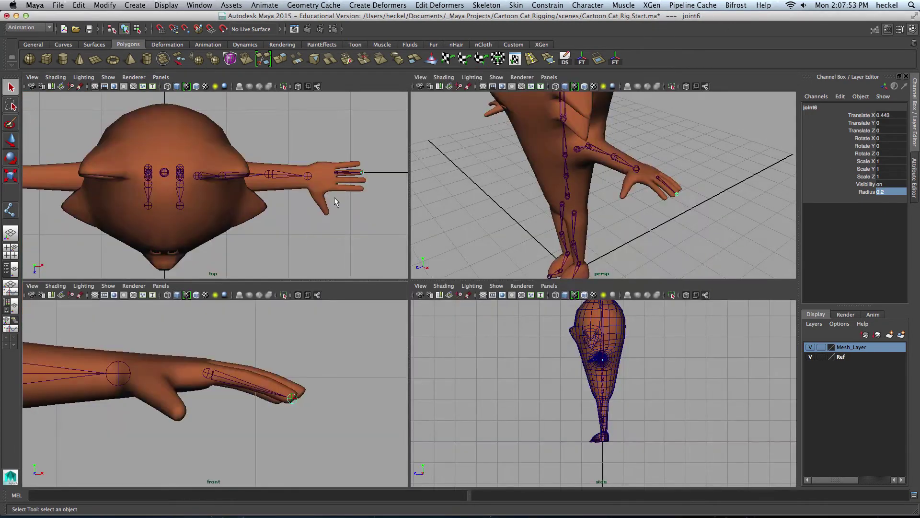
# In the maximized top view, move the finger chain's base joint down onto the ring finger.
pyautogui.press('space')
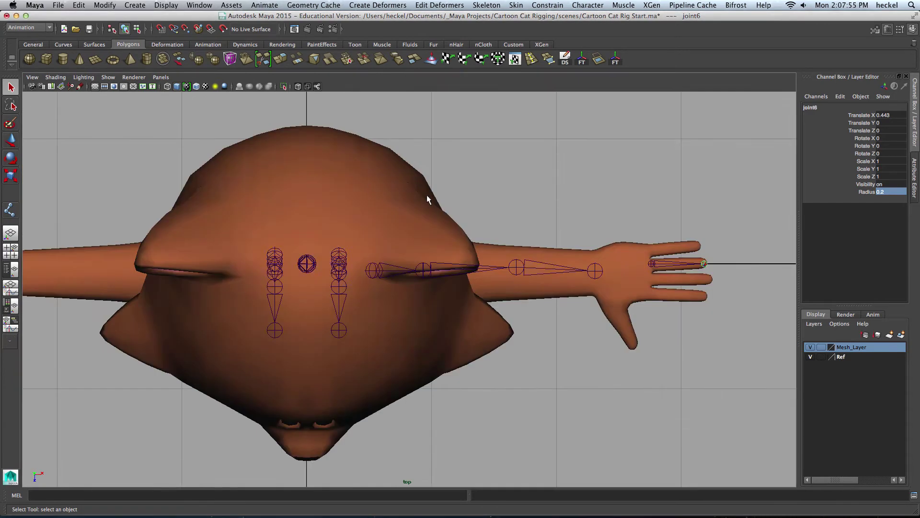
pyautogui.scroll(5, 427, 200)
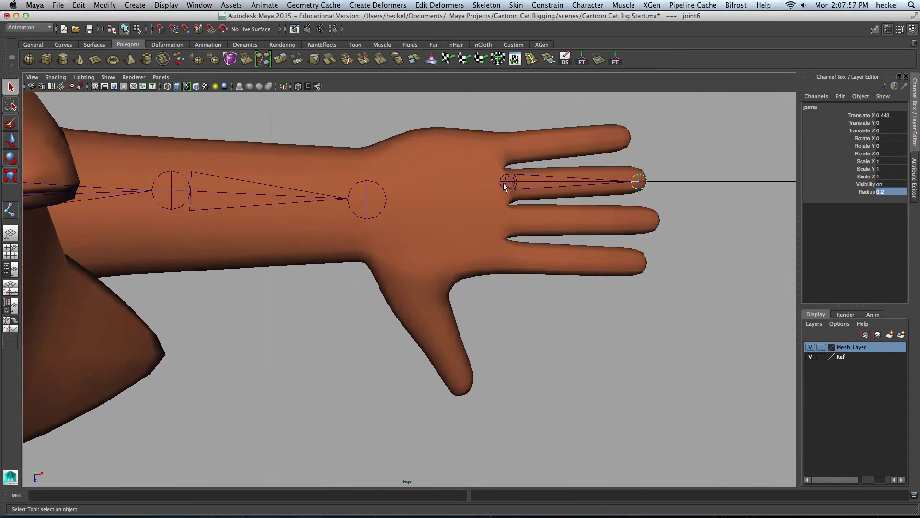
pyautogui.click(505, 182)
pyautogui.press('w')
pyautogui.moveTo(507, 231); pyautogui.dragTo(505, 303)
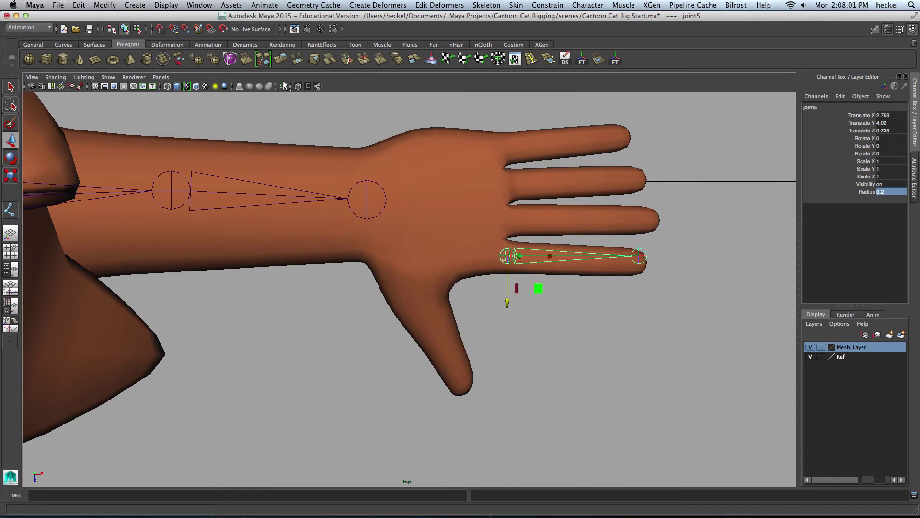
# Turn on Wireframe on Shaded and nudge the base joint into the ring finger's centre.
pyautogui.click(195, 87)
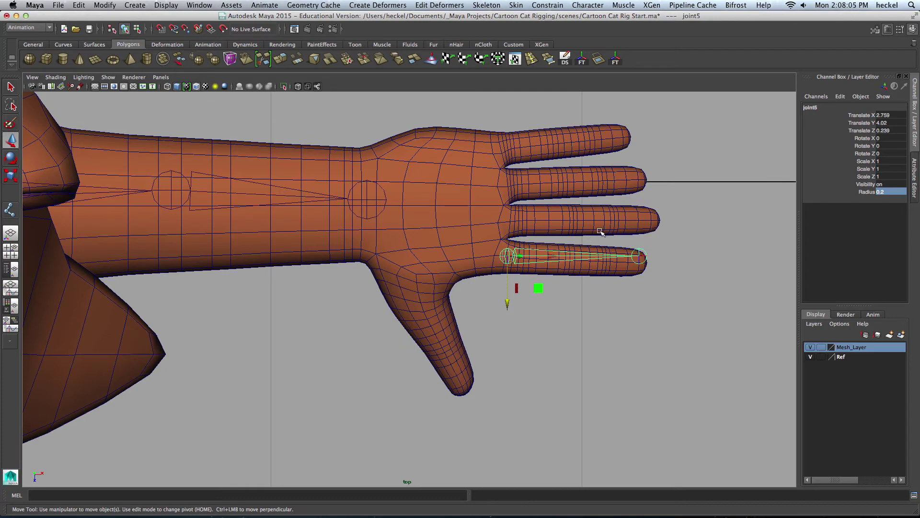
pyautogui.scroll(10, 684, 277)
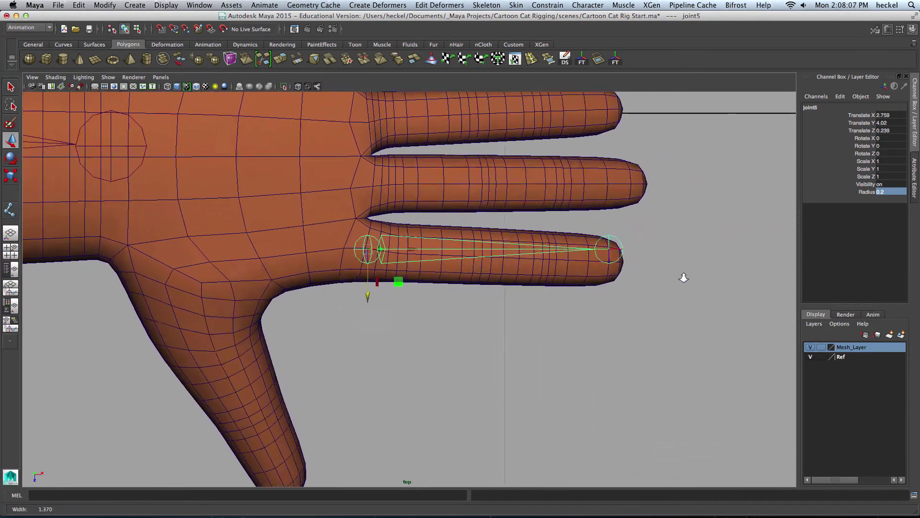
pyautogui.scroll(1, 684, 278)
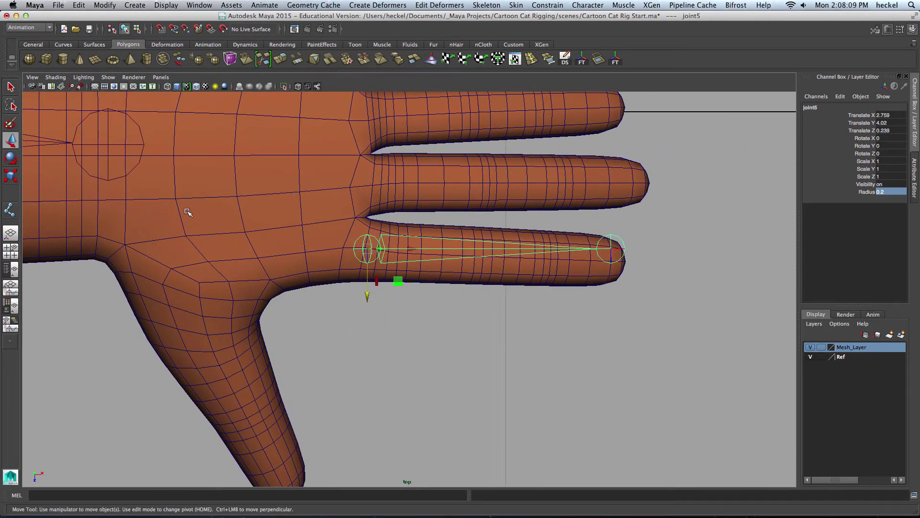
pyautogui.moveTo(413, 251); pyautogui.dragTo(405, 250, button='middle')
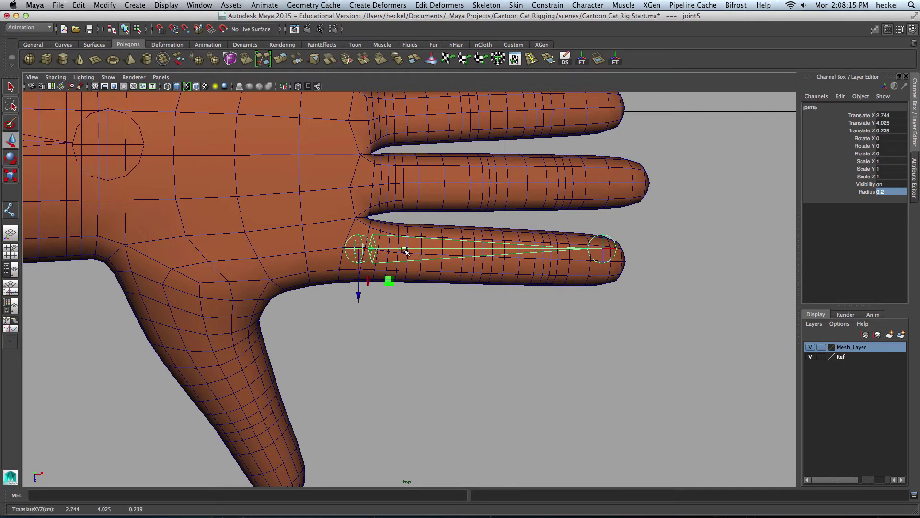
# Select the finger's end joint and move it out to the fingertip.
pyautogui.click(617, 245)
pyautogui.click(613, 242)
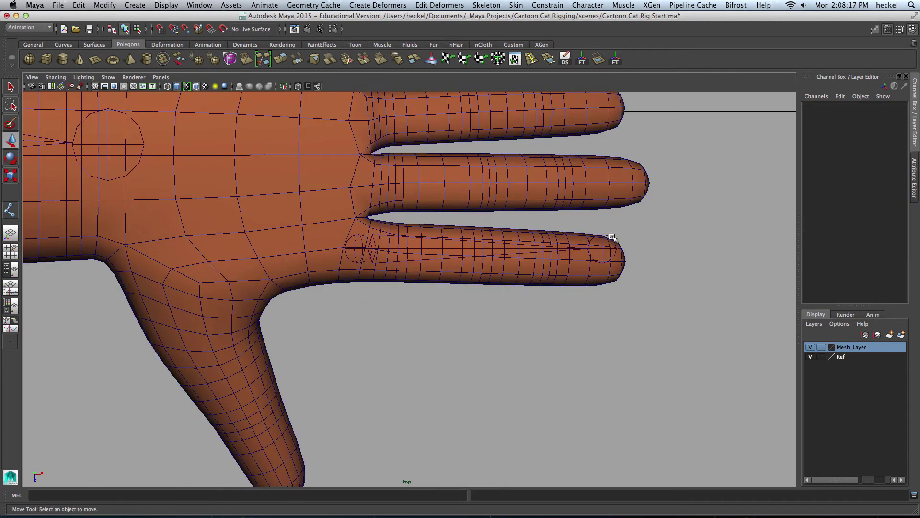
pyautogui.click(612, 236)
pyautogui.moveTo(611, 258); pyautogui.dragTo(631, 265, button='middle')
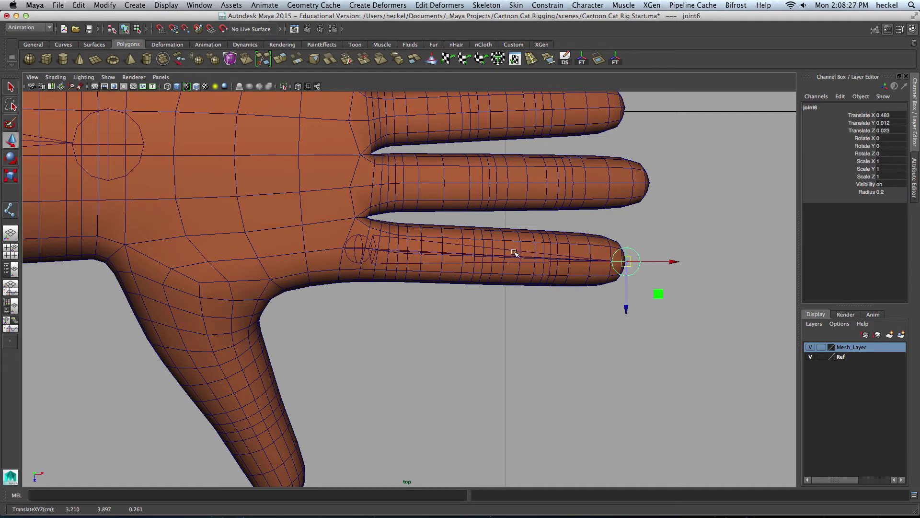
# Insert joints joint7 and joint8 along the first finger's bone with the Insert Joint Tool.
pyautogui.click(497, 6)
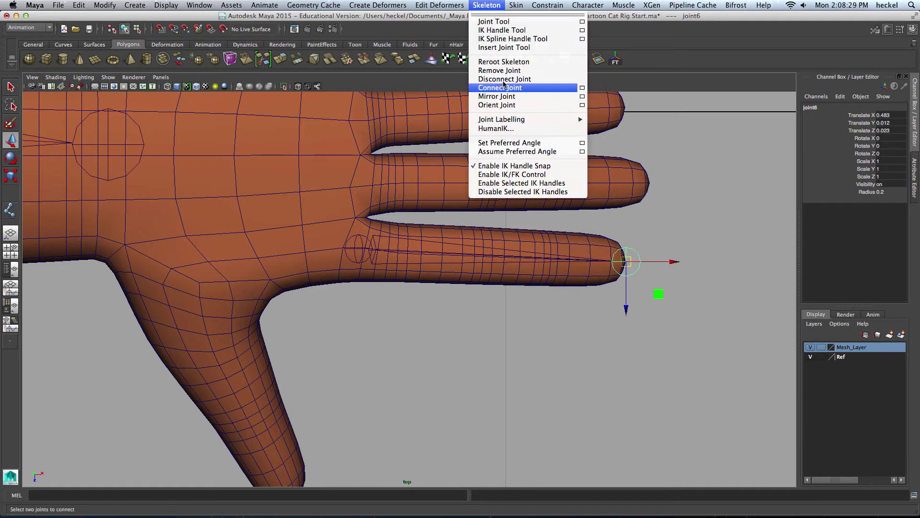
pyautogui.click(514, 47)
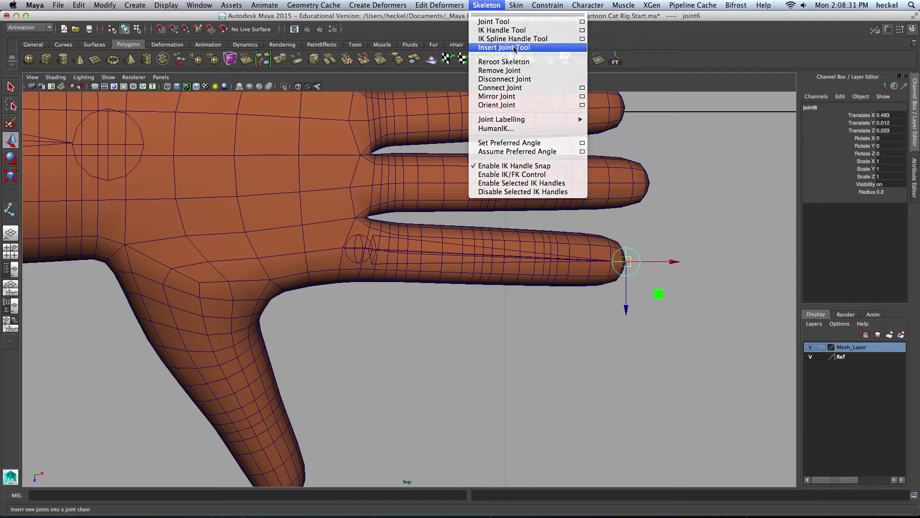
pyautogui.moveTo(355, 248); pyautogui.dragTo(546, 257)
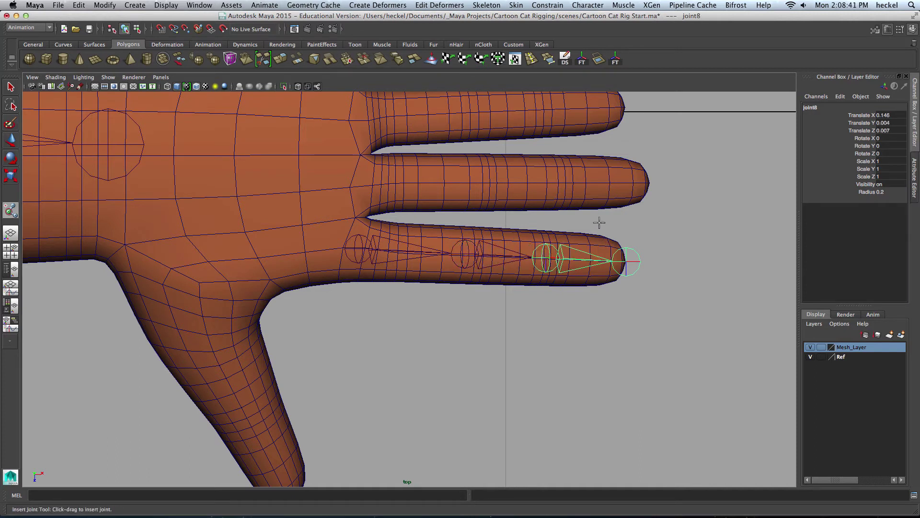
# In front view with Wireframe on Shaded, raise the first finger joint and lower the fingertip joint.
pyautogui.press('q')
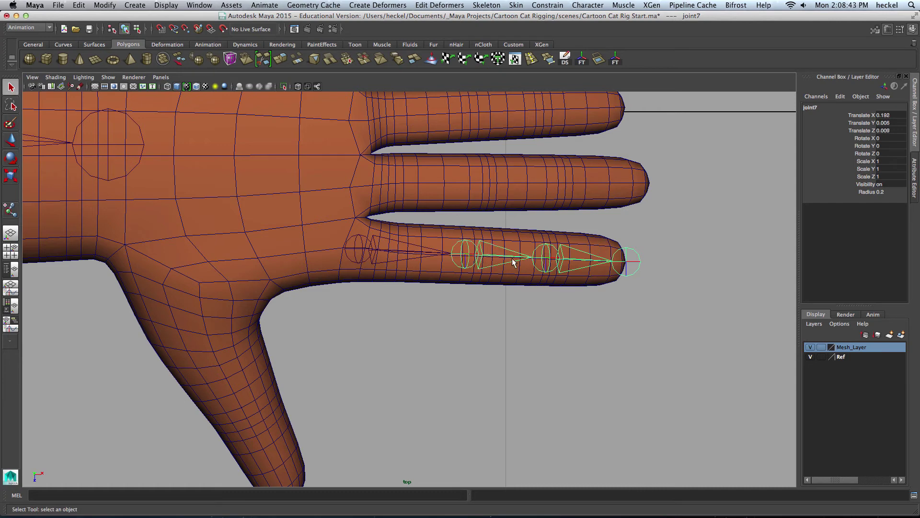
pyautogui.press('space')
pyautogui.press('space')
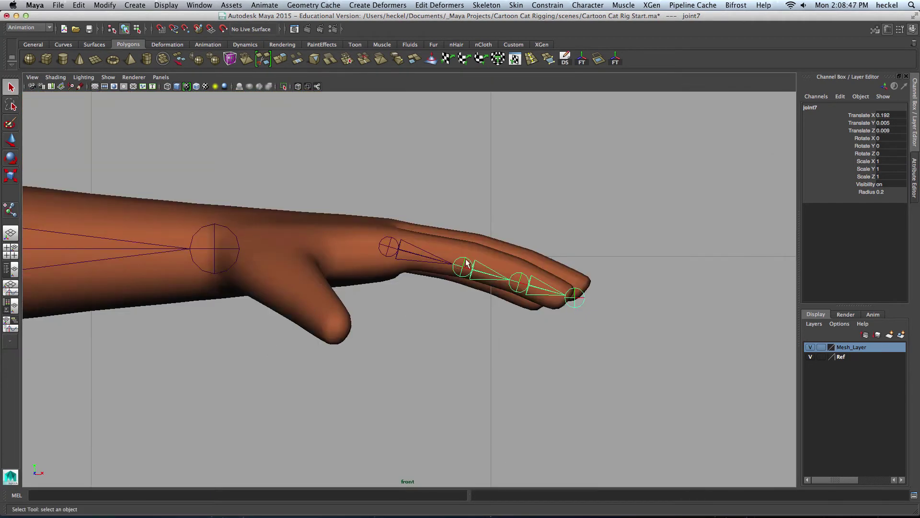
pyautogui.press('w')
pyautogui.moveTo(478, 219); pyautogui.dragTo(478, 212)
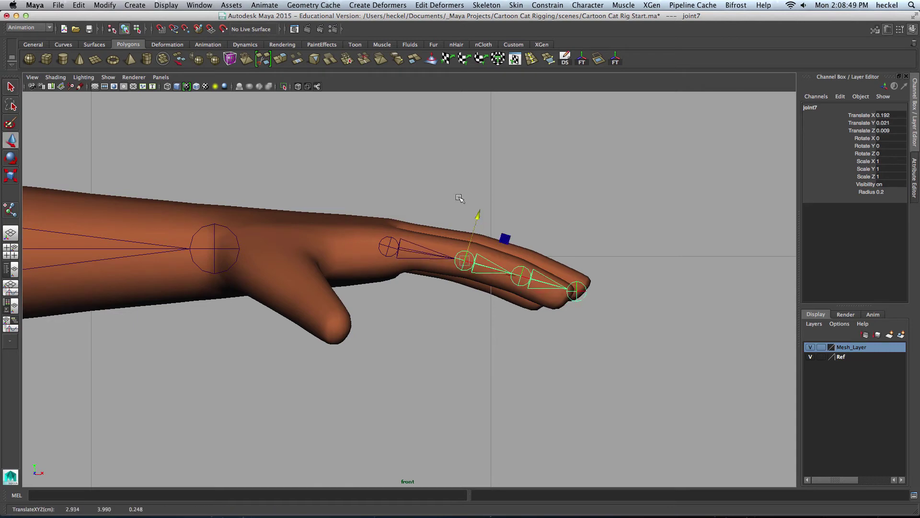
pyautogui.click(195, 86)
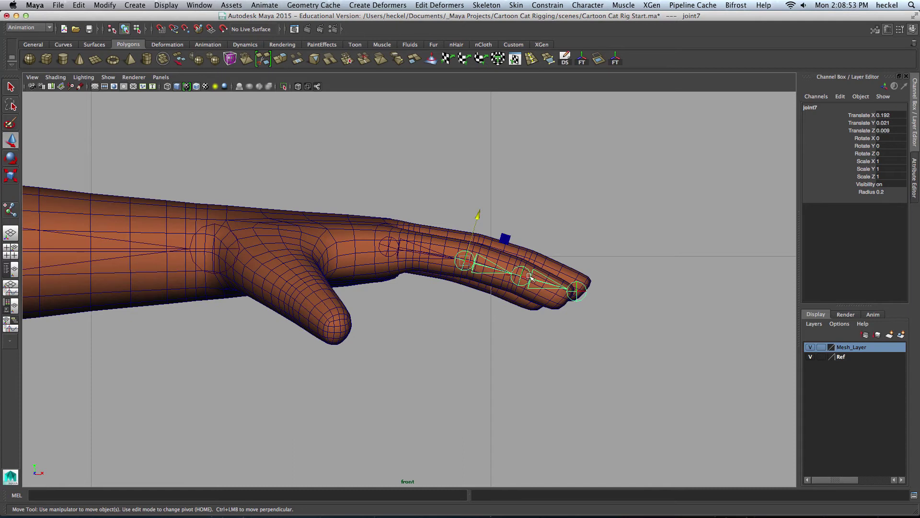
pyautogui.click(582, 293)
pyautogui.moveTo(577, 251); pyautogui.dragTo(574, 264)
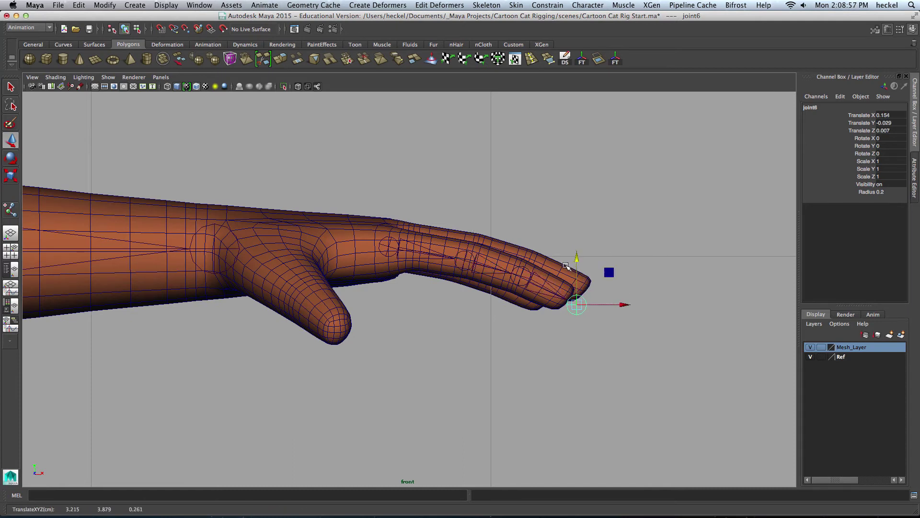
# Raise the middle joint slightly and refine the remaining joints so they line up at the knuckles.
pyautogui.click(468, 263)
pyautogui.moveTo(475, 230); pyautogui.dragTo(475, 229)
pyautogui.click(521, 273)
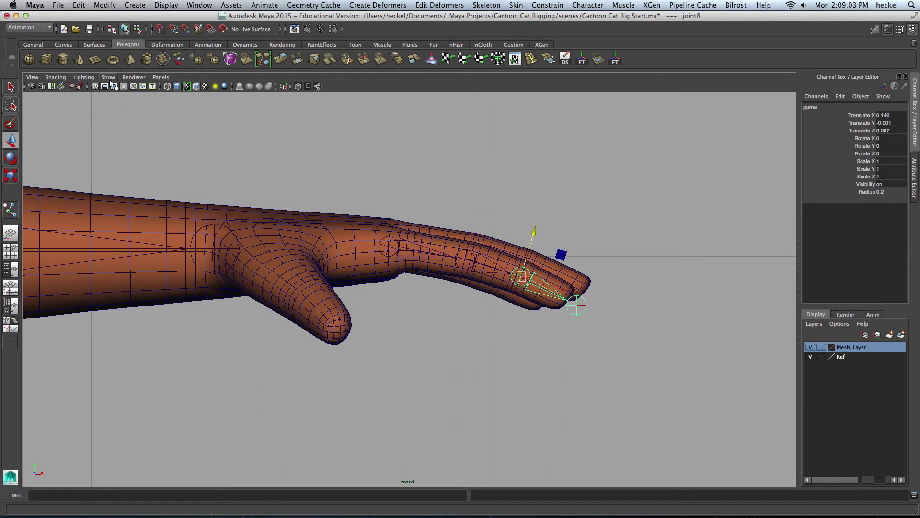
pyautogui.click(134, 77)
pyautogui.click(161, 77)
pyautogui.click(397, 245)
pyautogui.click(392, 247)
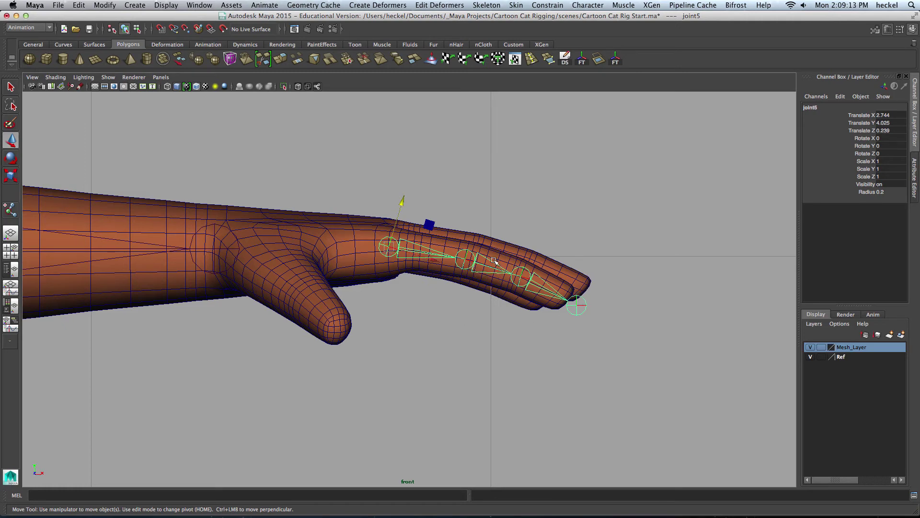
pyautogui.press('space')
pyautogui.press('space')
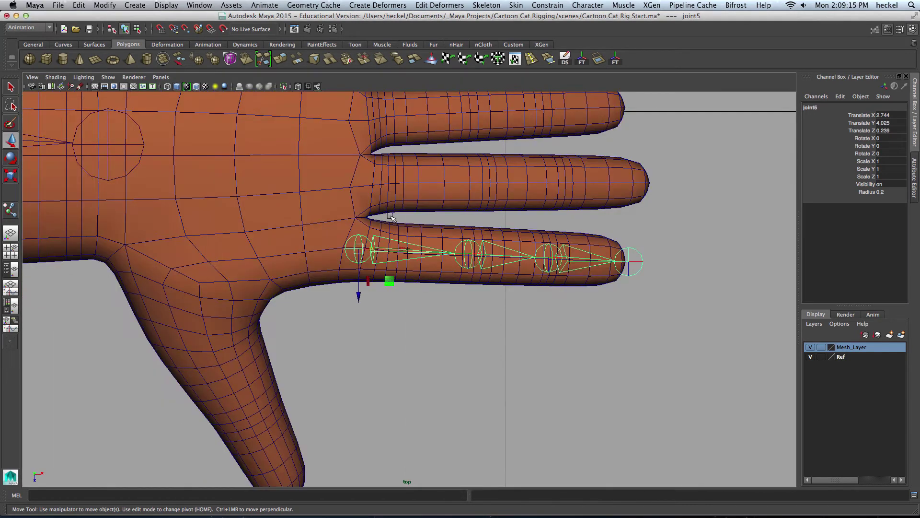
# Duplicate the first finger's joint chain and move the copy onto the next finger.
pyautogui.keyDown('alt'); pyautogui.moveTo(480, 224); pyautogui.dragTo(446, 274, button='middle'); pyautogui.keyUp('alt')
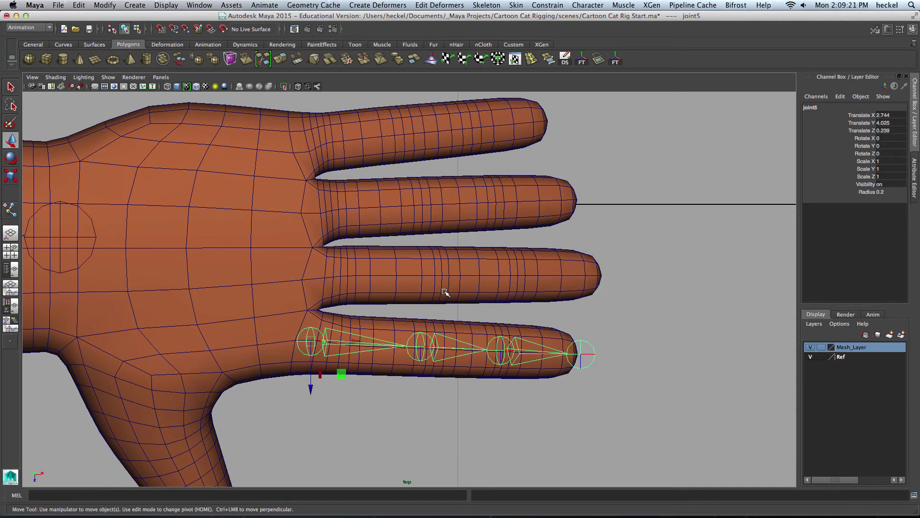
pyautogui.press('Return')
pyautogui.moveTo(313, 382); pyautogui.dragTo(315, 324)
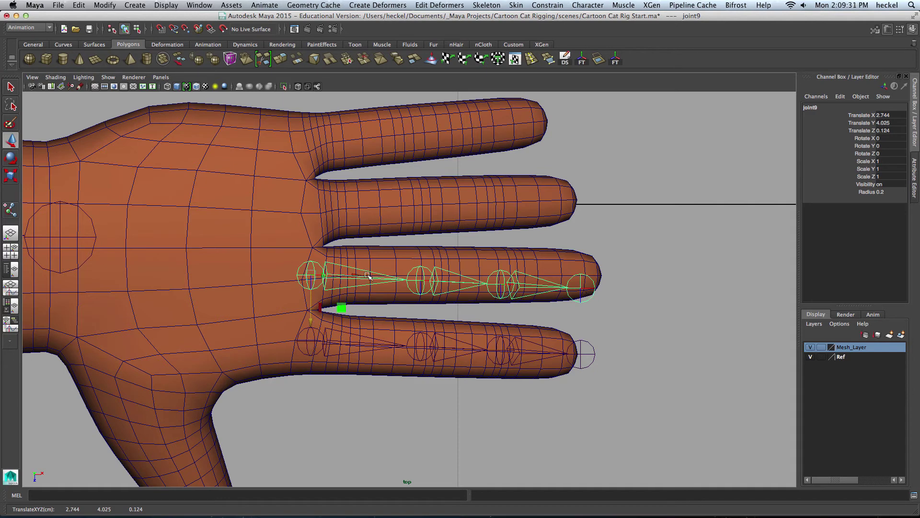
# Detach the copy's tip joint, delete its in-between joints, and place the tip and knuckle joint9.
pyautogui.click(582, 287)
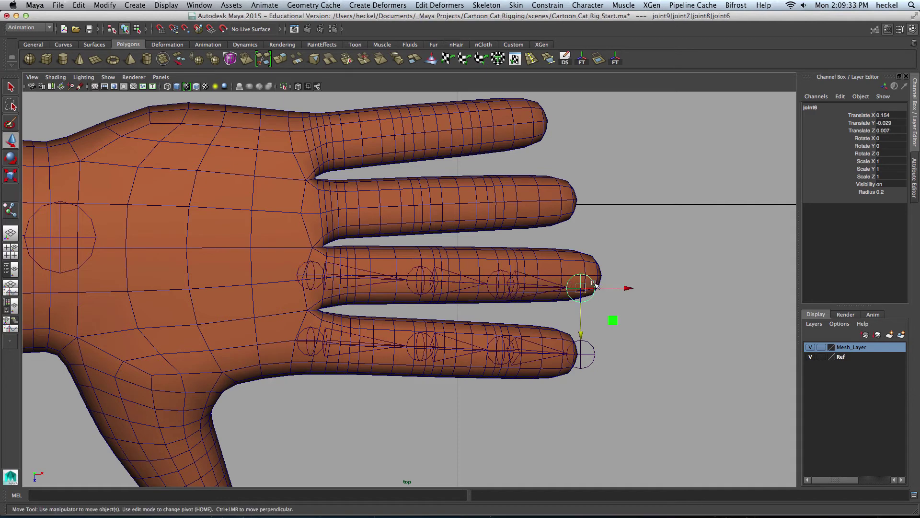
pyautogui.hotkey('shift', 'p')
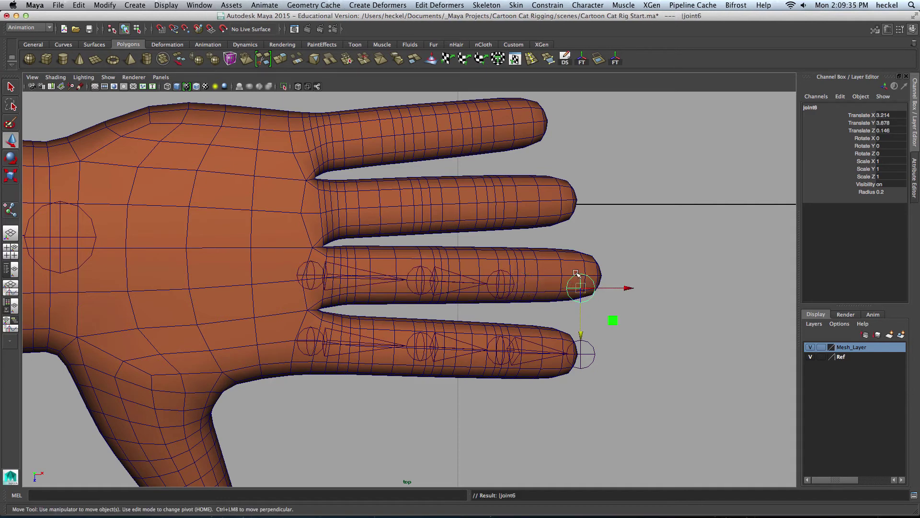
pyautogui.click(503, 284)
pyautogui.click(422, 280)
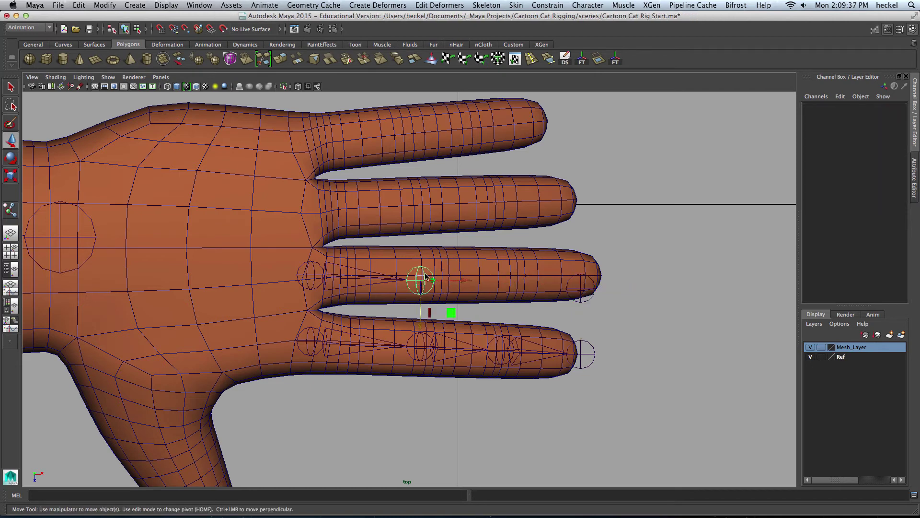
pyautogui.press('Delete')
pyautogui.click(586, 283)
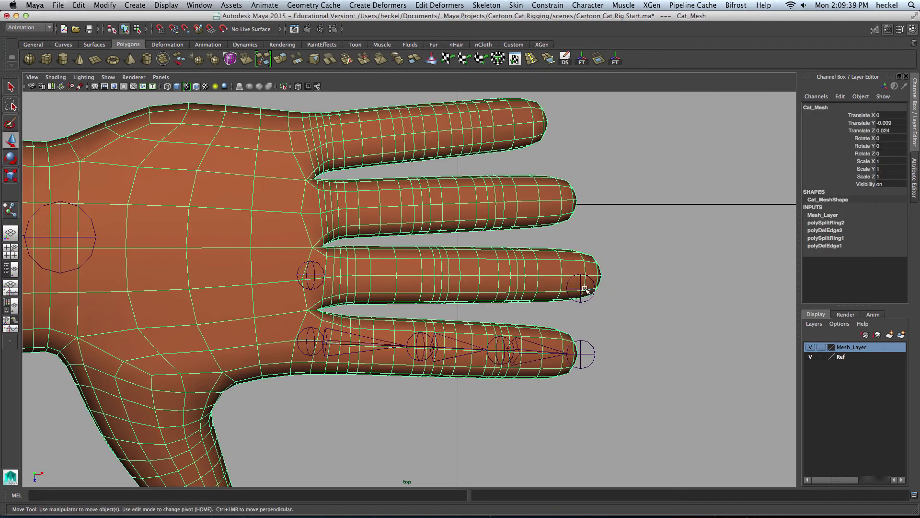
pyautogui.click(583, 288)
pyautogui.moveTo(584, 287); pyautogui.dragTo(607, 277)
pyautogui.click(311, 276)
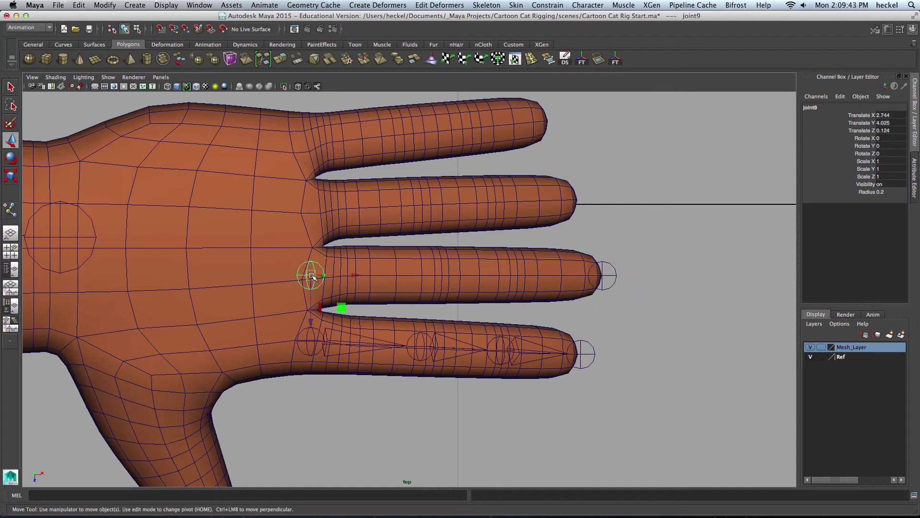
pyautogui.moveTo(312, 276); pyautogui.dragTo(318, 277)
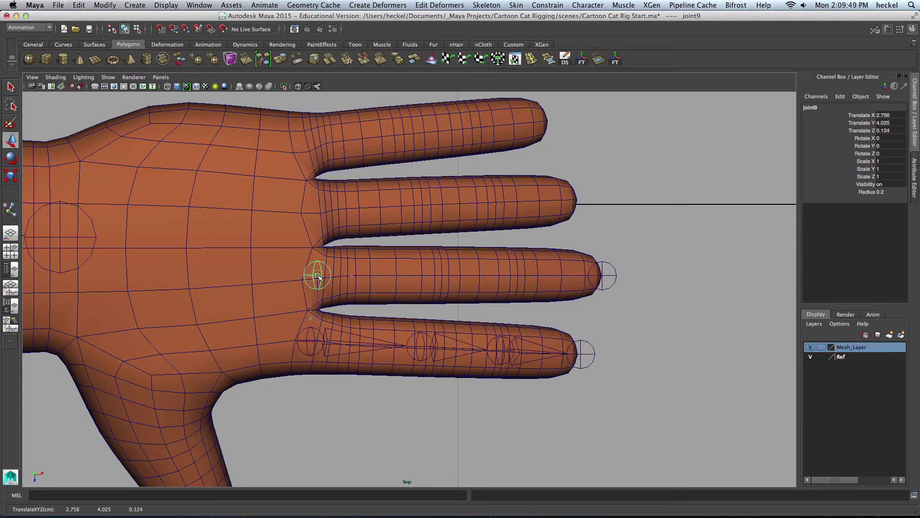
# Duplicate the knuckle and tip joints onto the next finger, placing them at its knuckle and fingertip.
pyautogui.click(649, 267)
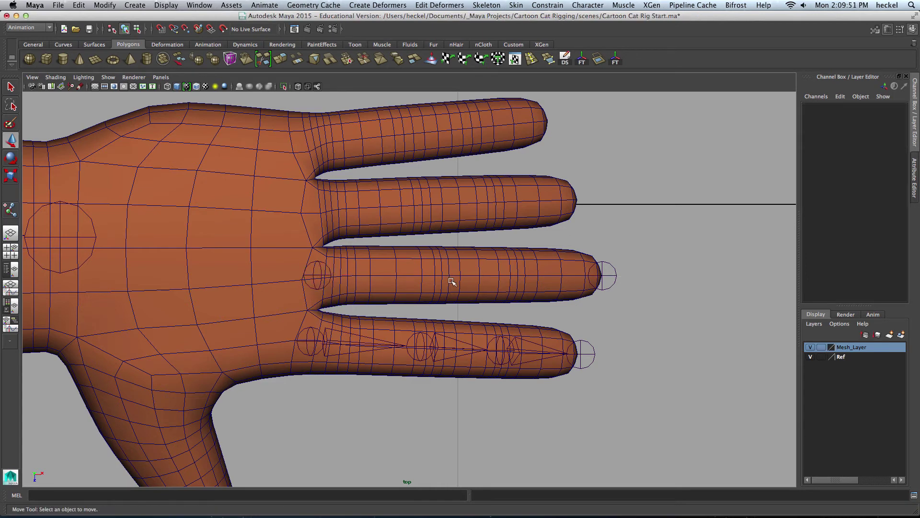
pyautogui.click(318, 275)
pyautogui.press('q')
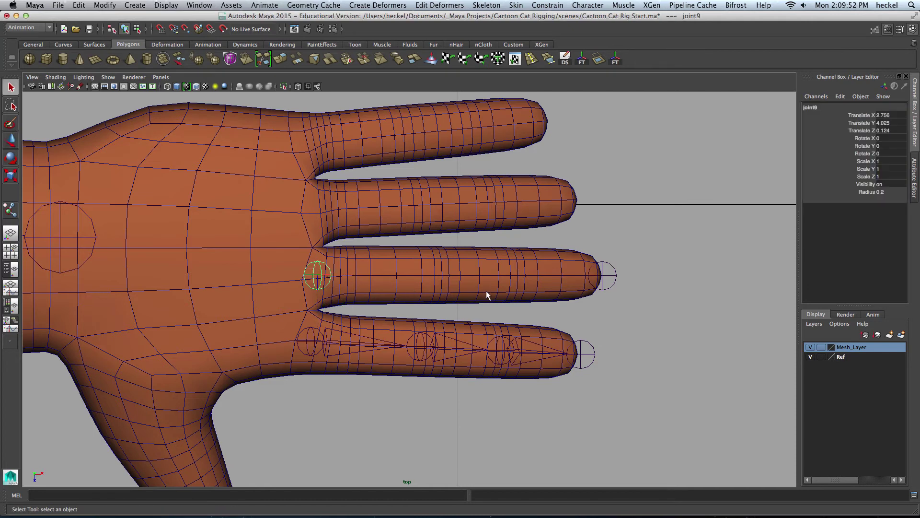
pyautogui.keyDown('shift'); pyautogui.click(613, 278); pyautogui.keyUp('shift')
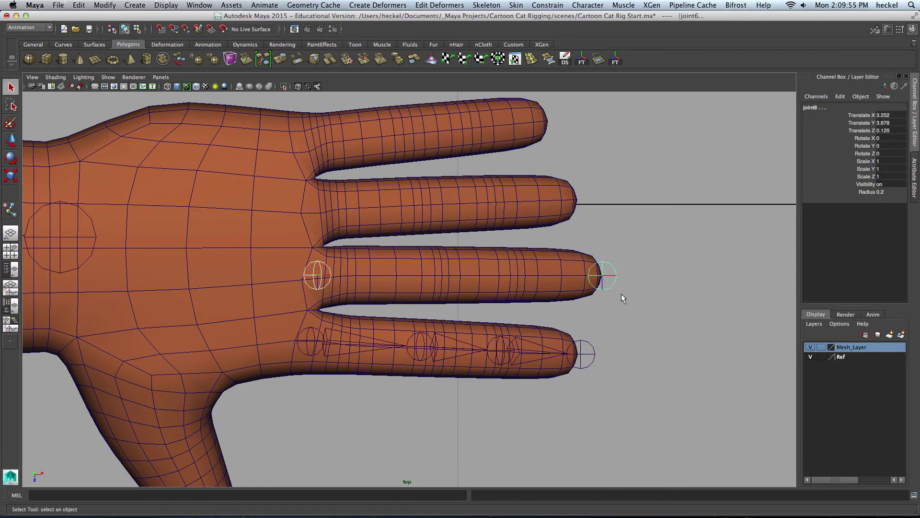
pyautogui.hotkey('ctrl', 'd')
pyautogui.press('w')
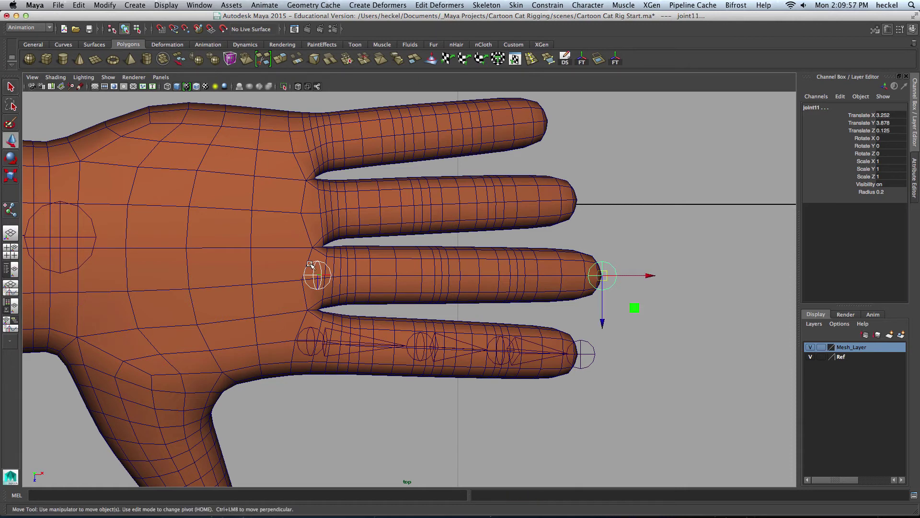
pyautogui.moveTo(603, 322); pyautogui.dragTo(595, 253)
pyautogui.click(636, 242)
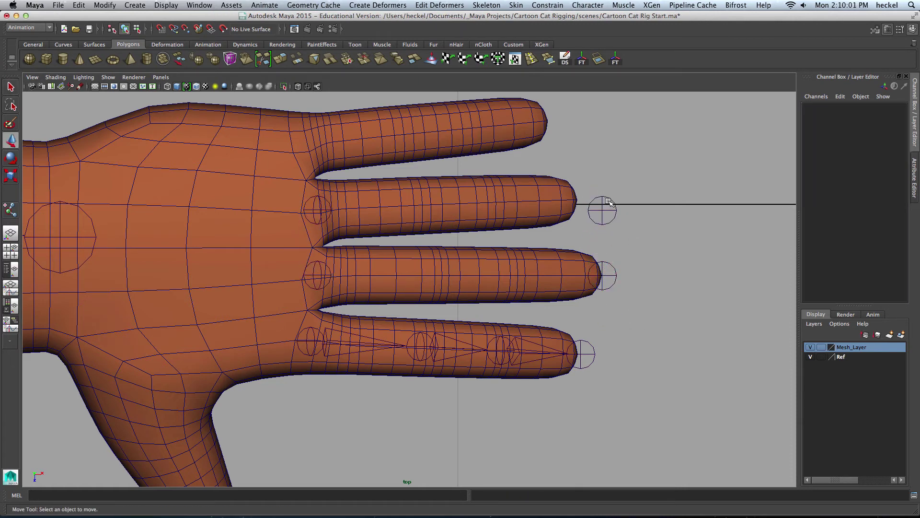
pyautogui.click(604, 213)
pyautogui.moveTo(604, 213); pyautogui.dragTo(583, 201)
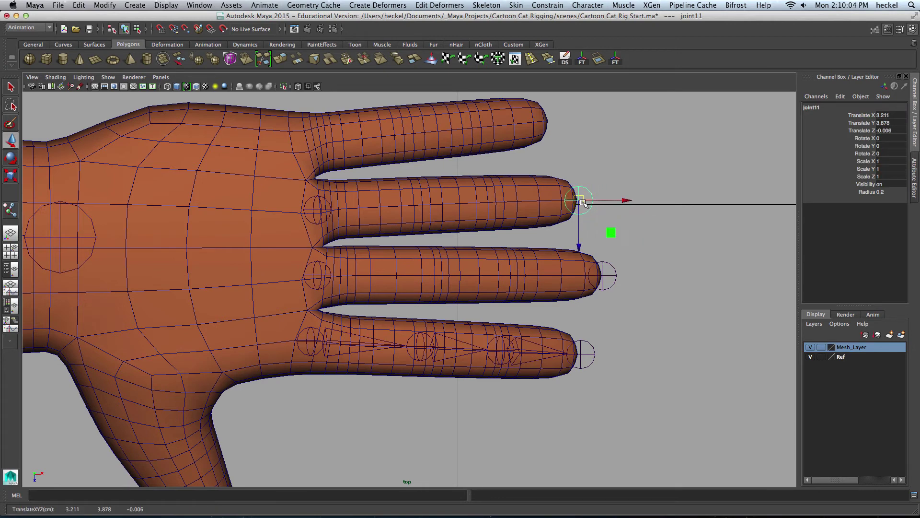
pyautogui.click(318, 210)
pyautogui.moveTo(317, 210); pyautogui.dragTo(315, 210)
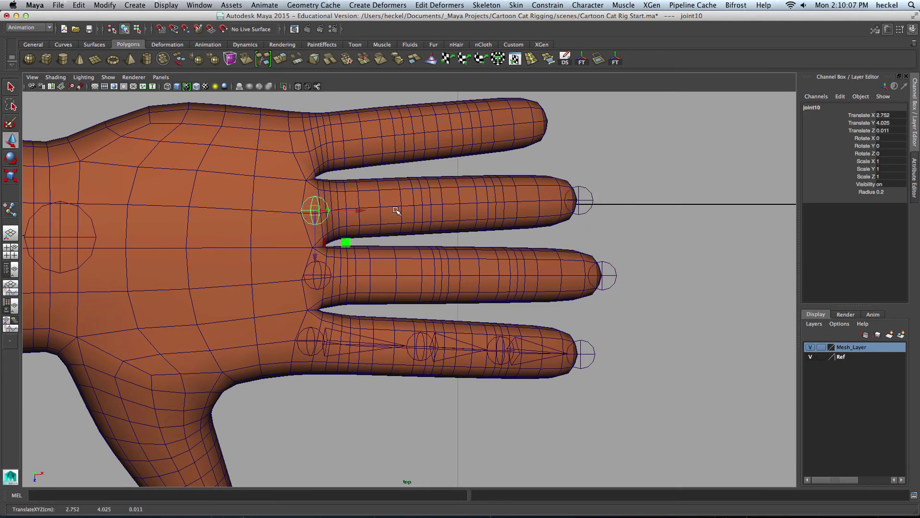
# Copy the knuckle-and-tip pair again into the top finger as joint12 and joint13.
pyautogui.keyDown('shift'); pyautogui.click(594, 193); pyautogui.keyUp('shift')
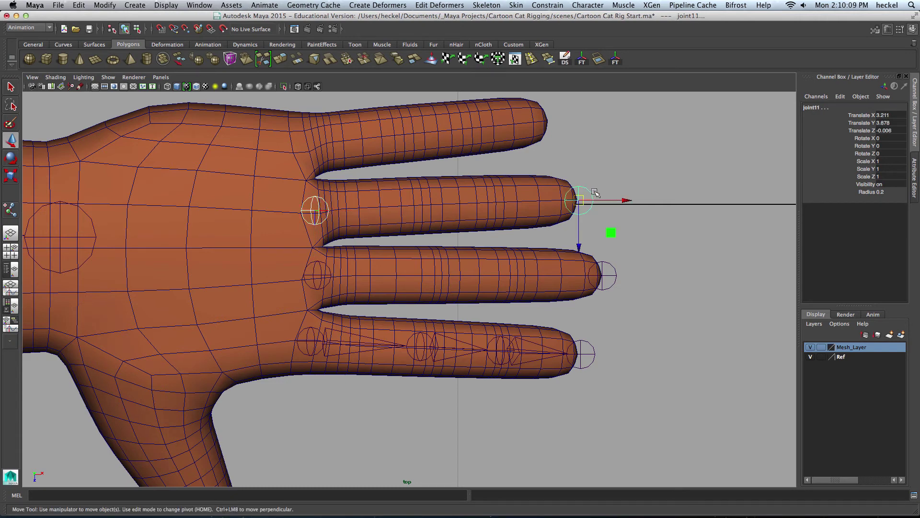
pyautogui.hotkey('ctrl', 'd')
pyautogui.moveTo(579, 201); pyautogui.dragTo(549, 123)
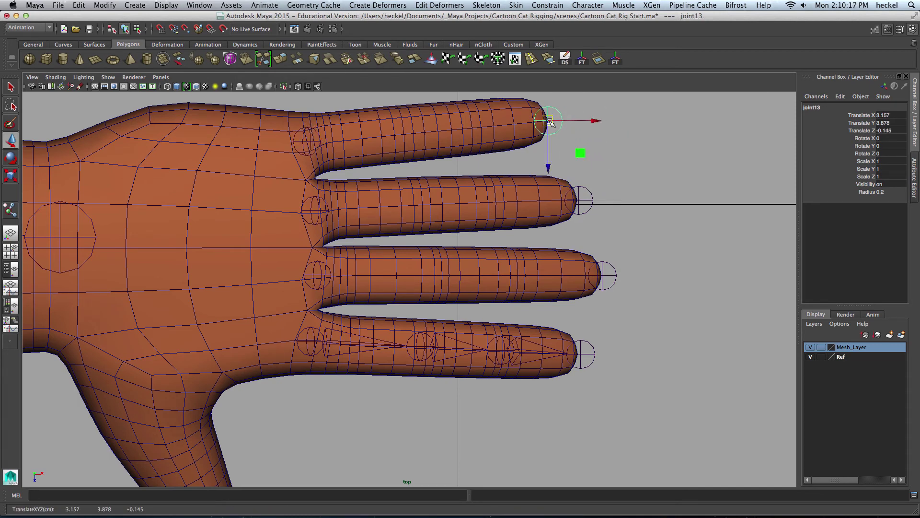
pyautogui.click(589, 138)
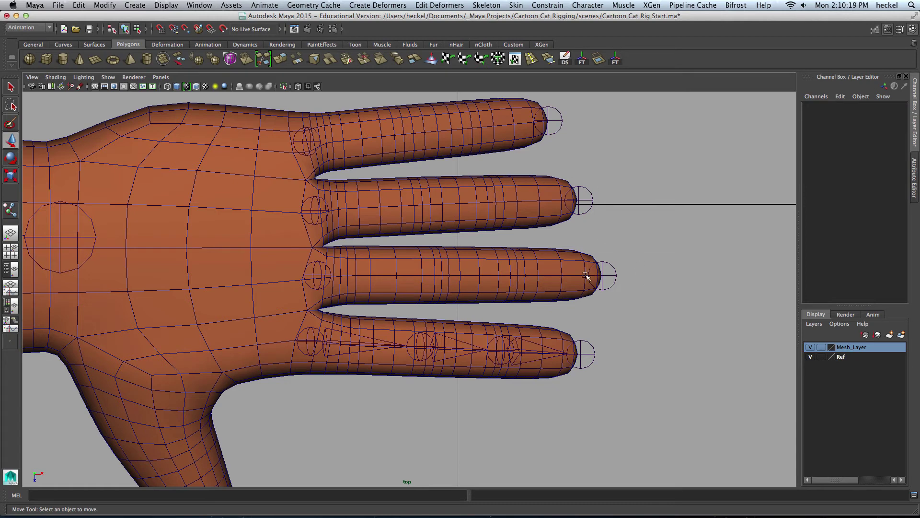
pyautogui.click(616, 277)
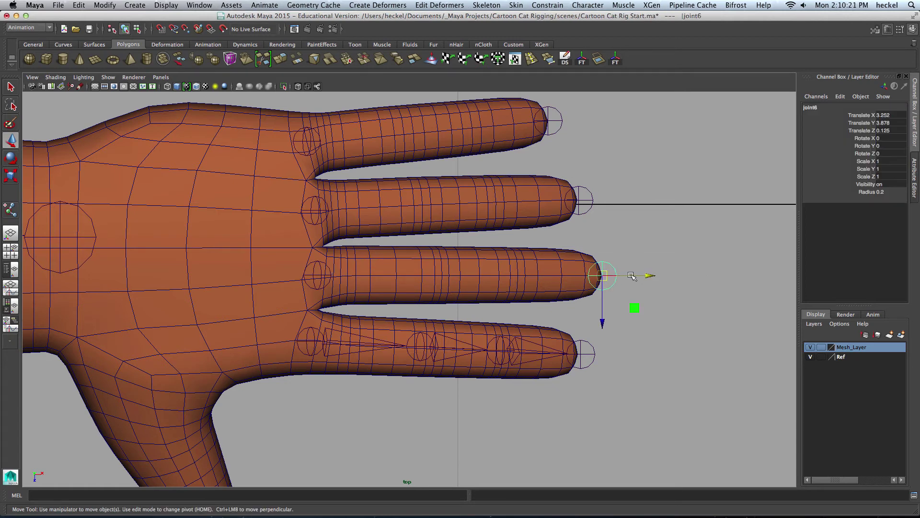
# Raise the first and second fingers' tip joints so they sit inside their fingertips.
pyautogui.press('space')
pyautogui.press('space')
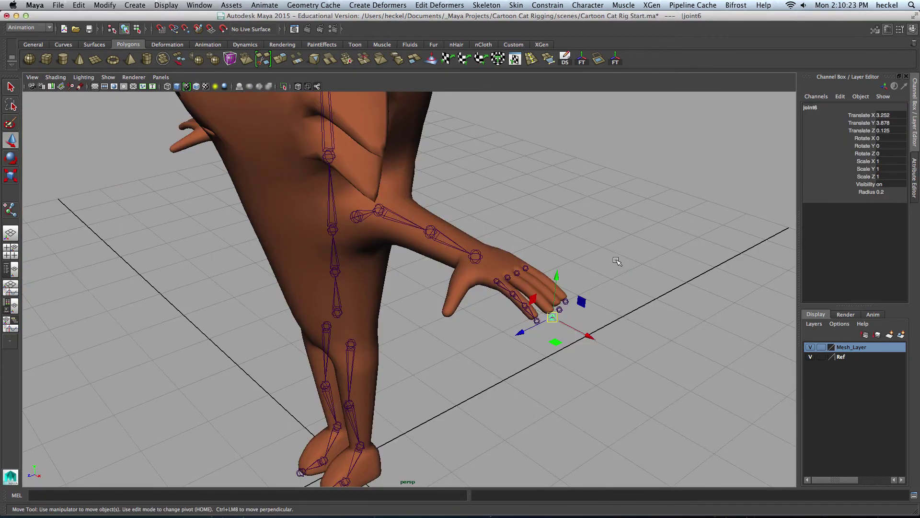
pyautogui.press('f')
pyautogui.keyDown('alt'); pyautogui.moveTo(536, 241); pyautogui.dragTo(566, 248); pyautogui.keyUp('alt')
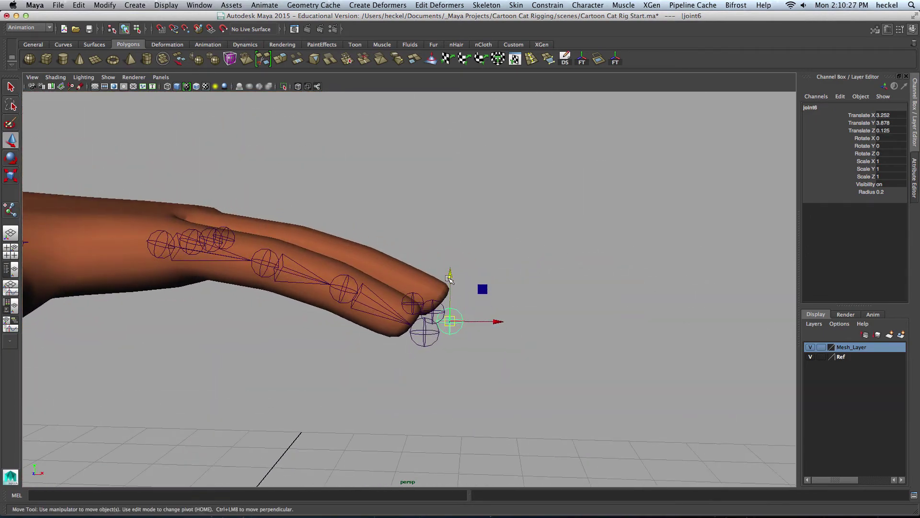
pyautogui.moveTo(451, 276)
pyautogui.mouseDown()
pyautogui.moveTo(457, 259)
pyautogui.moveTo(457, 268)
pyautogui.mouseUp()
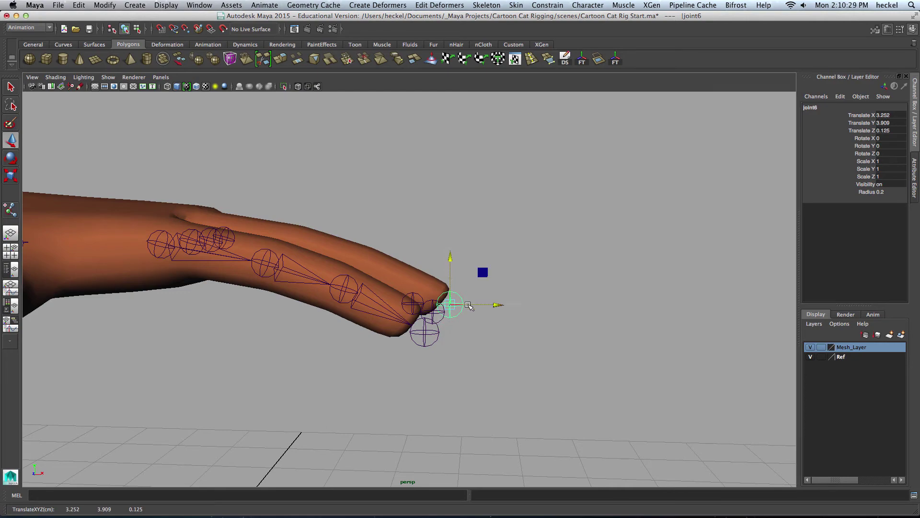
pyautogui.moveTo(484, 305)
pyautogui.mouseDown()
pyautogui.moveTo(463, 300)
pyautogui.moveTo(499, 314)
pyautogui.mouseUp()
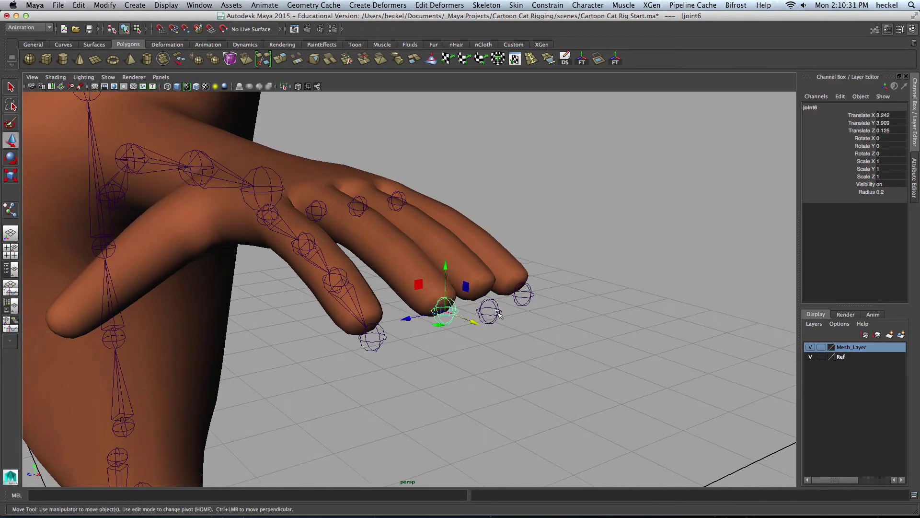
pyautogui.click(497, 313)
pyautogui.click(493, 270)
pyautogui.hotkey('ctrl', 'z')
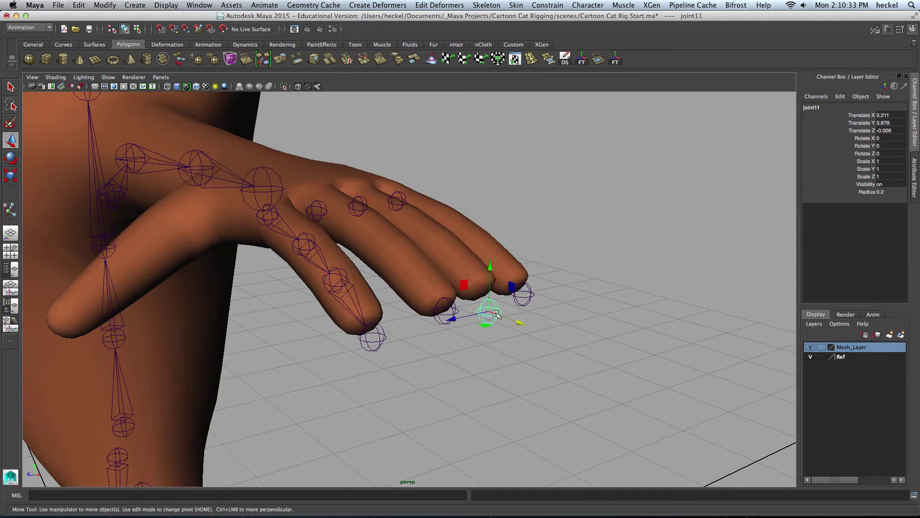
pyautogui.moveTo(493, 269); pyautogui.dragTo(491, 252)
# Adjust the top, second and middle knuckle joints into the mesh, joint9 ending at Translate Y 4.039.
pyautogui.keyDown('alt'); pyautogui.moveTo(415, 244); pyautogui.dragTo(494, 321); pyautogui.keyUp('alt')
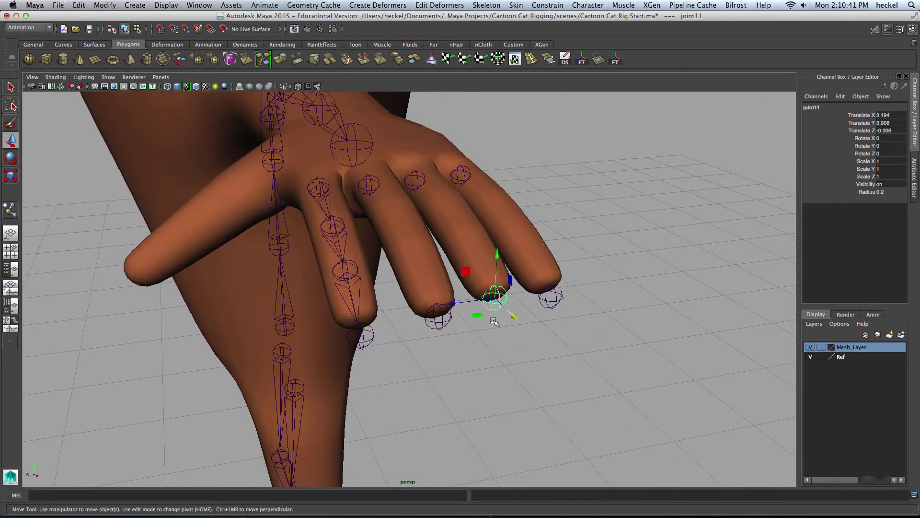
pyautogui.click(552, 296)
pyautogui.click(551, 295)
pyautogui.keyDown('alt'); pyautogui.moveTo(551, 295); pyautogui.dragTo(425, 230); pyautogui.keyUp('alt')
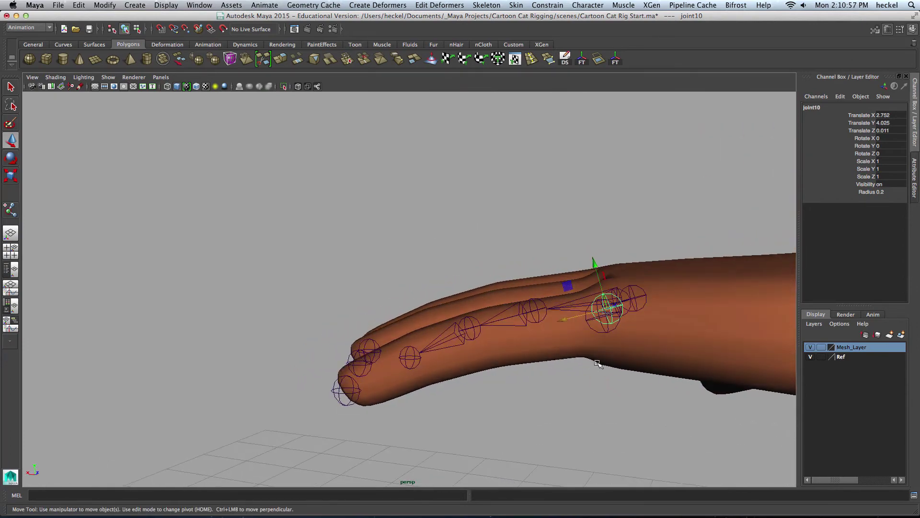
pyautogui.click(616, 329)
pyautogui.keyDown('alt'); pyautogui.moveTo(581, 353); pyautogui.dragTo(628, 302); pyautogui.keyUp('alt')
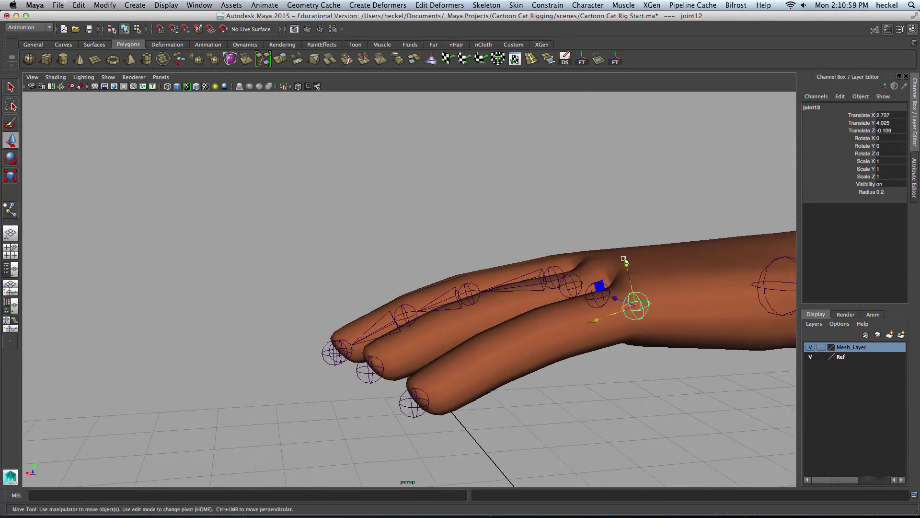
pyautogui.moveTo(623, 259); pyautogui.dragTo(656, 251)
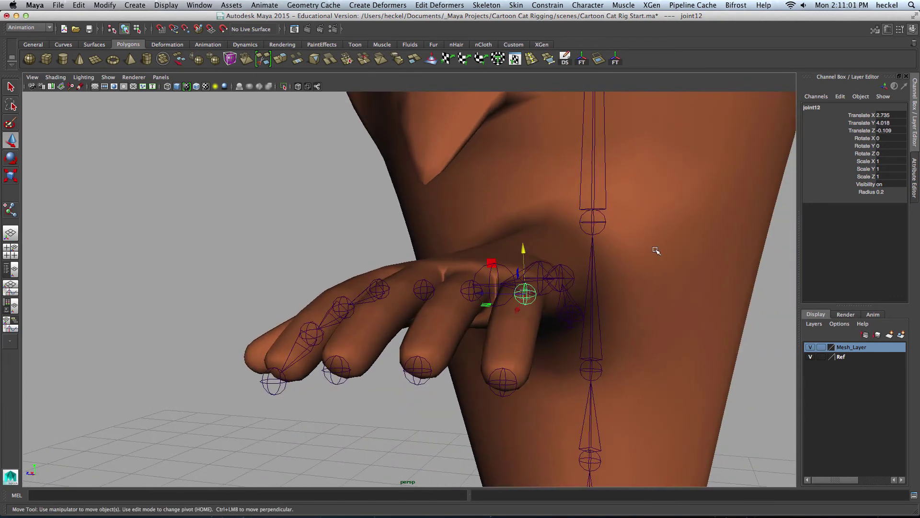
pyautogui.moveTo(471, 259); pyautogui.dragTo(442, 281)
pyautogui.click(422, 277)
pyautogui.click(426, 275)
pyautogui.moveTo(409, 230); pyautogui.dragTo(498, 269)
# Parent the middle finger's tip joint to its knuckle joint.
pyautogui.press('q')
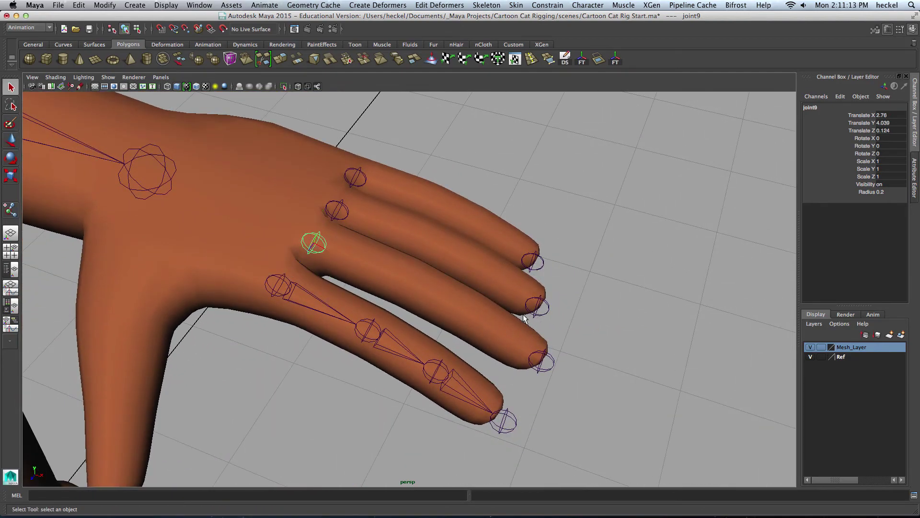
pyautogui.keyDown('alt'); pyautogui.moveTo(540, 318); pyautogui.dragTo(516, 412); pyautogui.keyUp('alt')
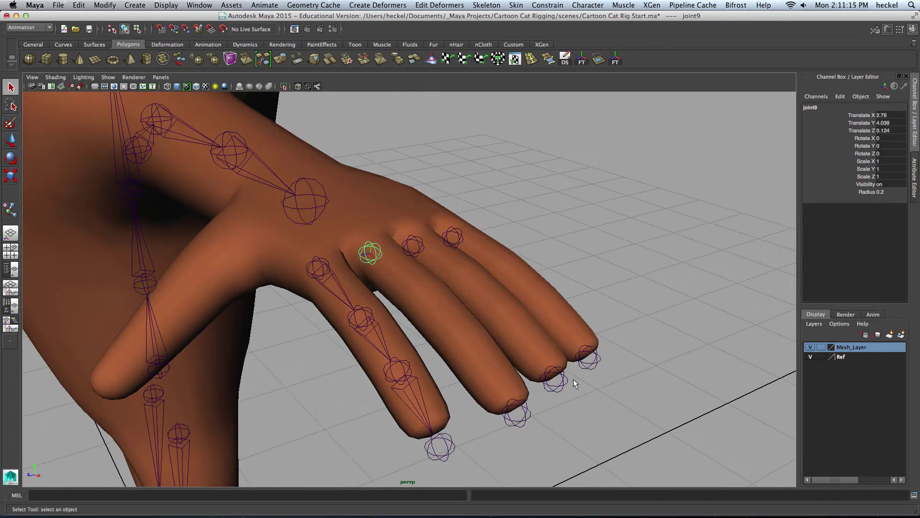
pyautogui.keyDown('alt'); pyautogui.moveTo(438, 249); pyautogui.dragTo(551, 393); pyautogui.keyUp('alt')
pyautogui.click(551, 395)
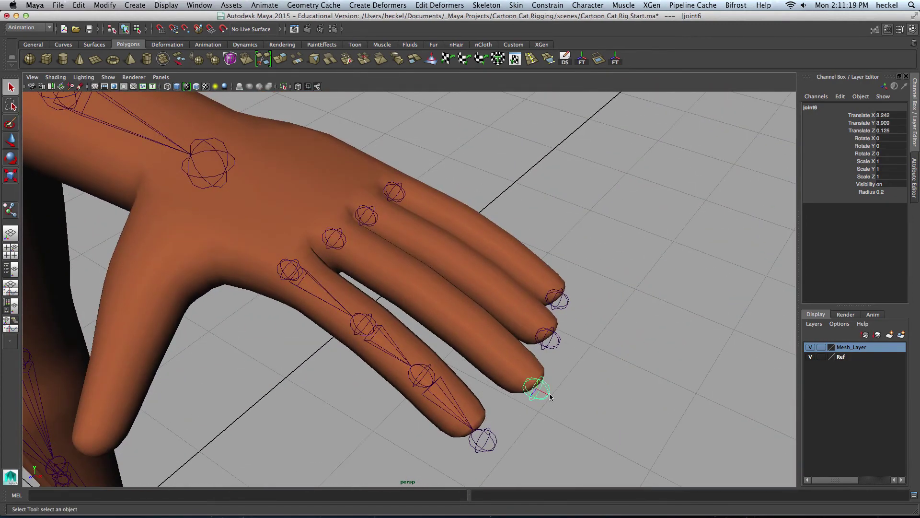
pyautogui.keyDown('shift'); pyautogui.click(342, 240); pyautogui.keyUp('shift')
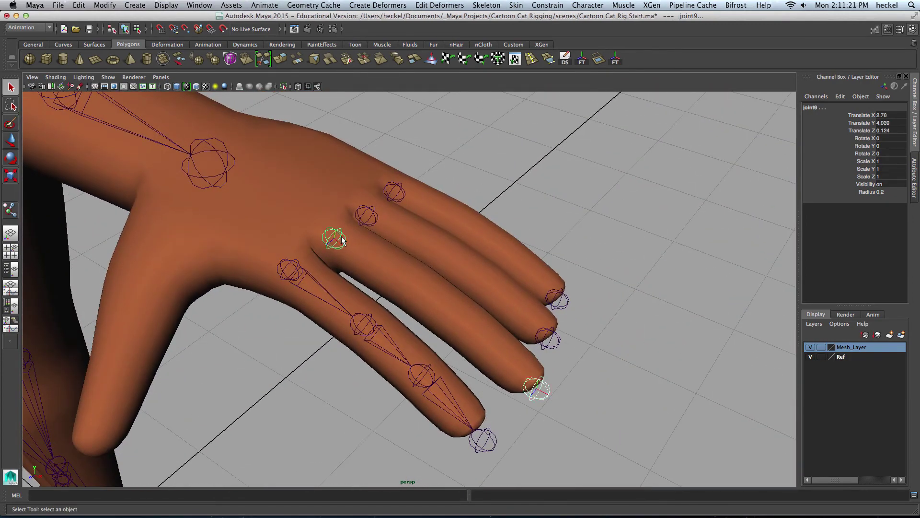
pyautogui.press('p')
# In top view, insert joints joint14 and joint15 along the middle finger's bone.
pyautogui.keyDown('alt'); pyautogui.moveTo(356, 231); pyautogui.dragTo(336, 237); pyautogui.keyUp('alt')
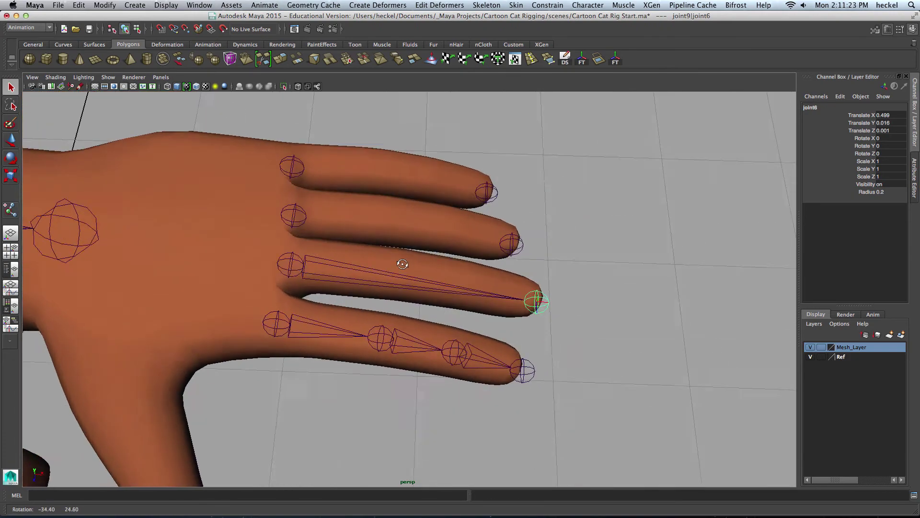
pyautogui.press('space')
pyautogui.press('space')
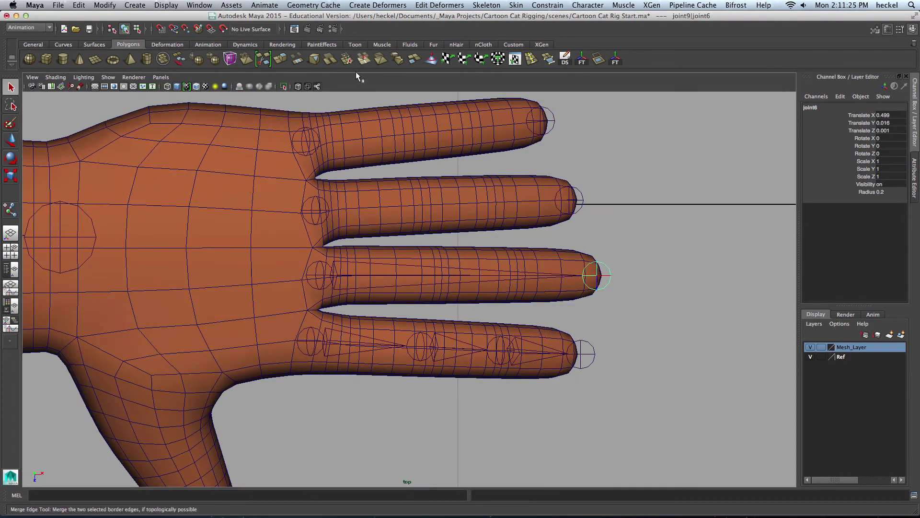
pyautogui.click(488, 6)
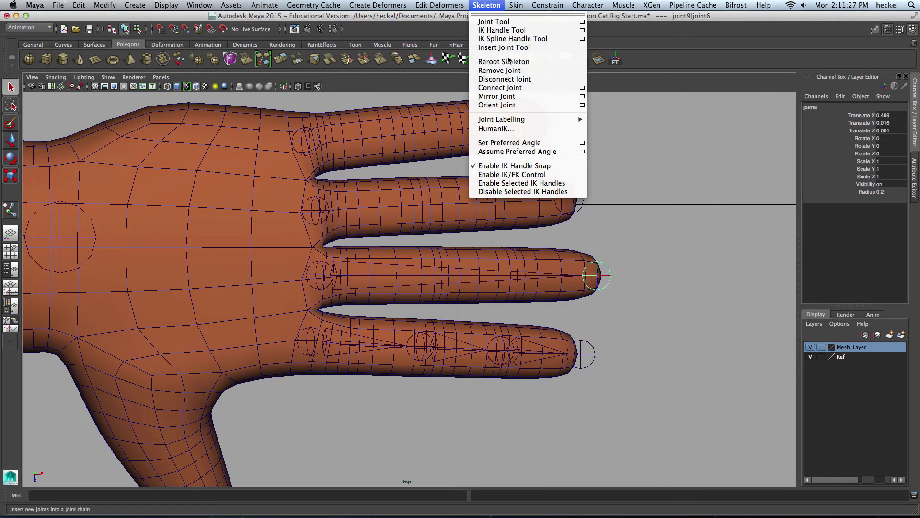
pyautogui.click(494, 49)
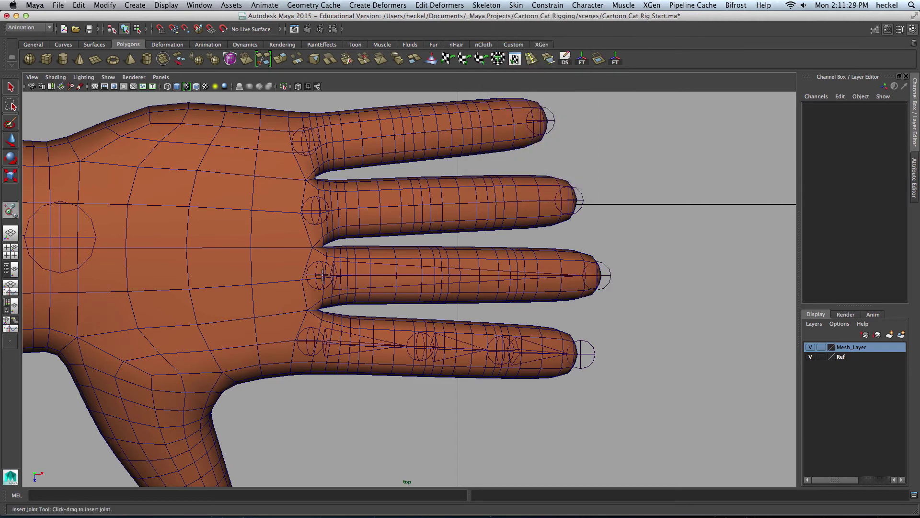
pyautogui.moveTo(322, 275); pyautogui.dragTo(513, 277)
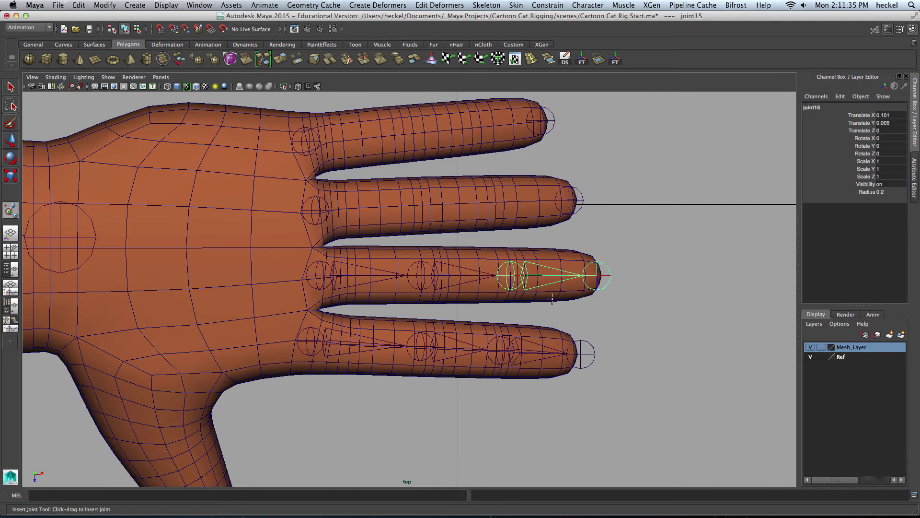
pyautogui.press('space')
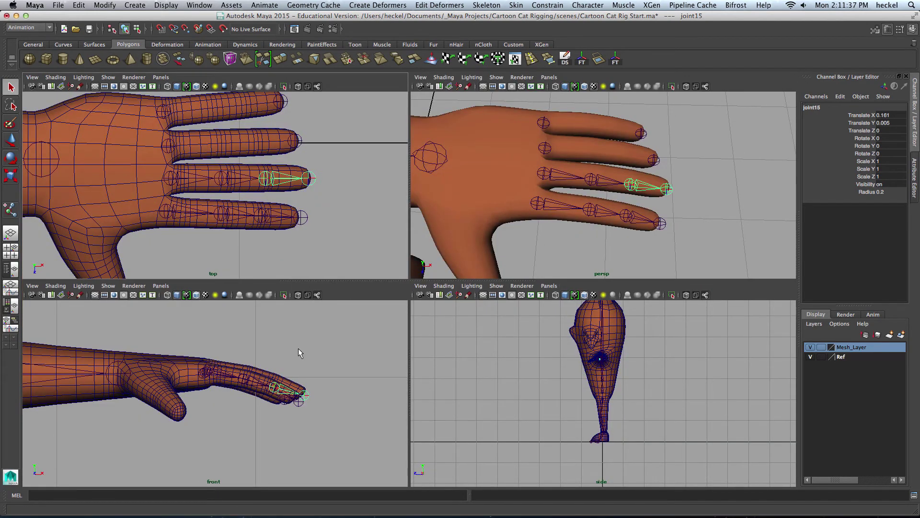
# Move the middle finger's inserted joint and tip joint6 to Translate X 0.181, Y -0.016.
pyautogui.press('space')
pyautogui.keyDown('alt'); pyautogui.moveTo(614, 188); pyautogui.dragTo(471, 211); pyautogui.keyUp('alt')
pyautogui.keyDown('alt'); pyautogui.moveTo(433, 298); pyautogui.dragTo(460, 284); pyautogui.keyUp('alt')
pyautogui.press('w')
pyautogui.moveTo(481, 325)
pyautogui.keyDown('alt'); pyautogui.mouseDown()
pyautogui.moveTo(496, 308)
pyautogui.moveTo(519, 326)
pyautogui.moveTo(552, 315)
pyautogui.moveTo(396, 321)
pyautogui.moveTo(612, 289)
pyautogui.moveTo(497, 318)
pyautogui.moveTo(494, 331)
pyautogui.mouseUp(); pyautogui.keyUp('alt')
pyautogui.click(564, 353)
pyautogui.scroll(3, 499, 314)
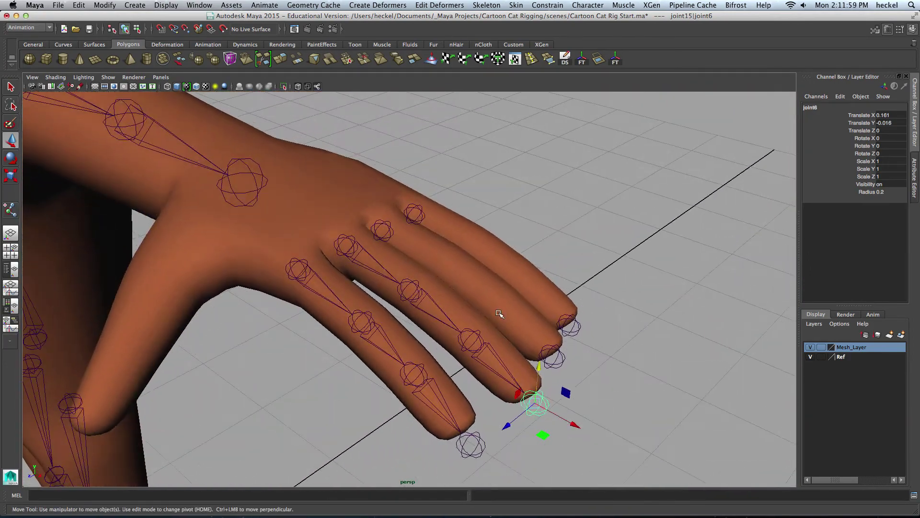
pyautogui.press('q')
pyautogui.click(560, 357)
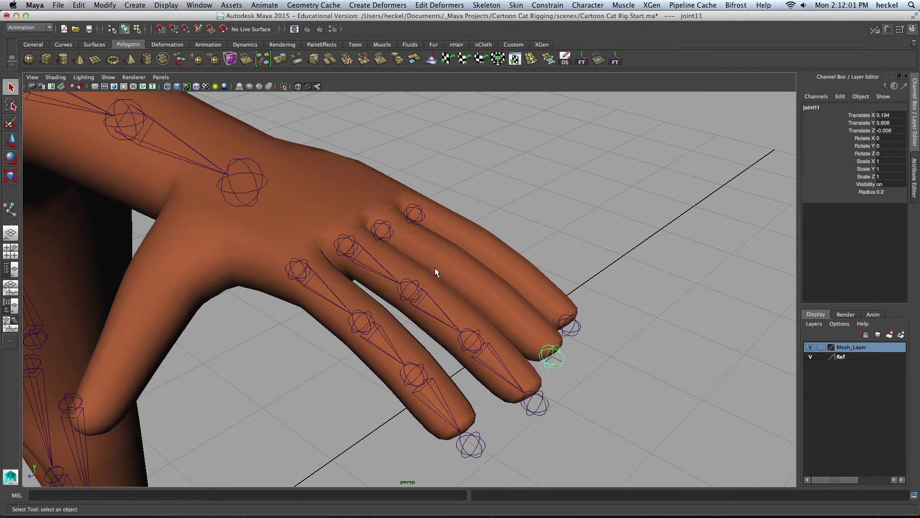
# Parent the second finger's tip to its knuckle and insert joint16 and joint17 along the chain.
pyautogui.keyDown('shift'); pyautogui.click(381, 229); pyautogui.keyUp('shift')
pyautogui.press('p')
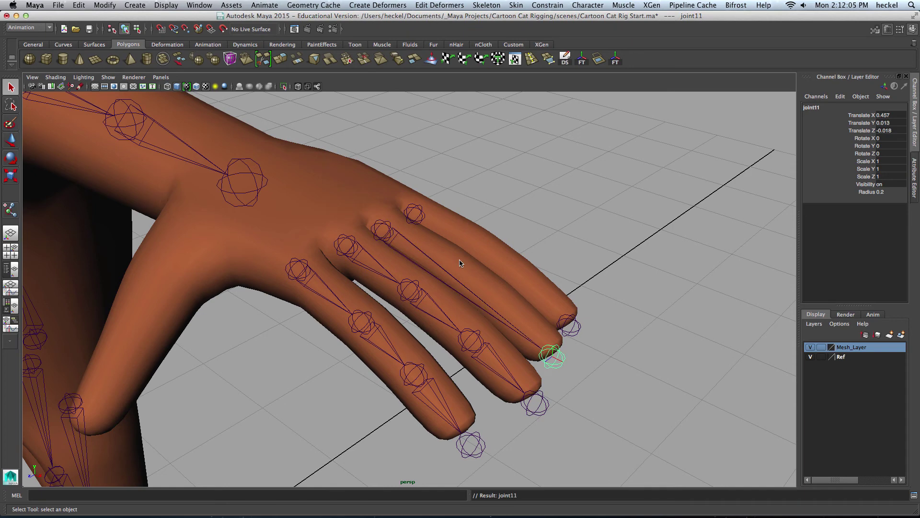
pyautogui.press('space')
pyautogui.press('space')
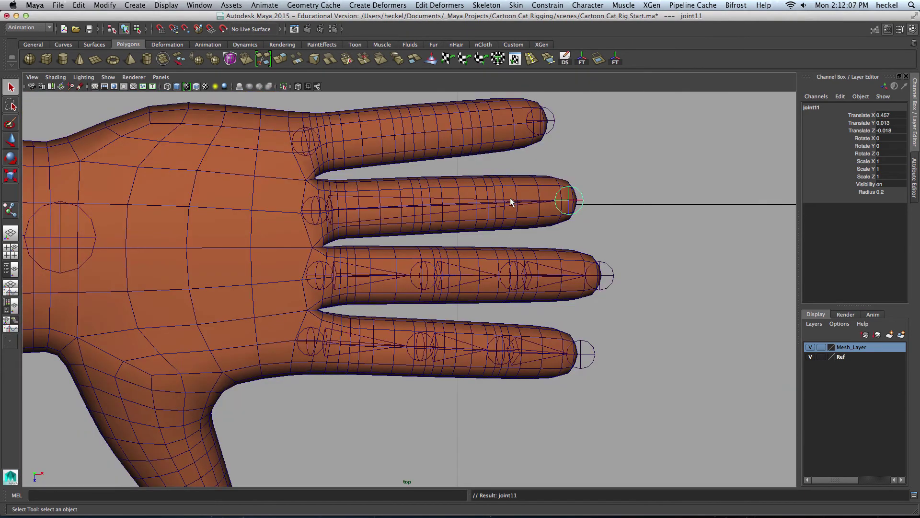
pyautogui.click(485, 5)
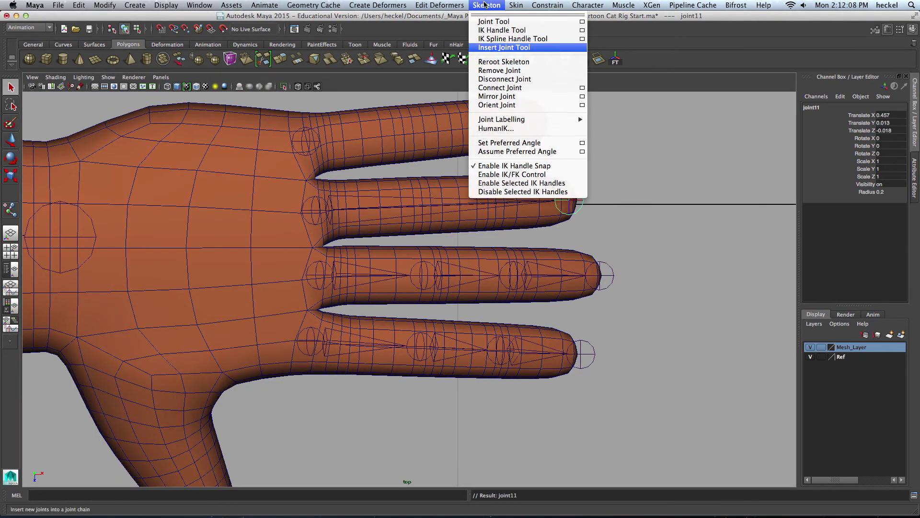
pyautogui.click(505, 47)
pyautogui.moveTo(324, 215); pyautogui.dragTo(408, 212)
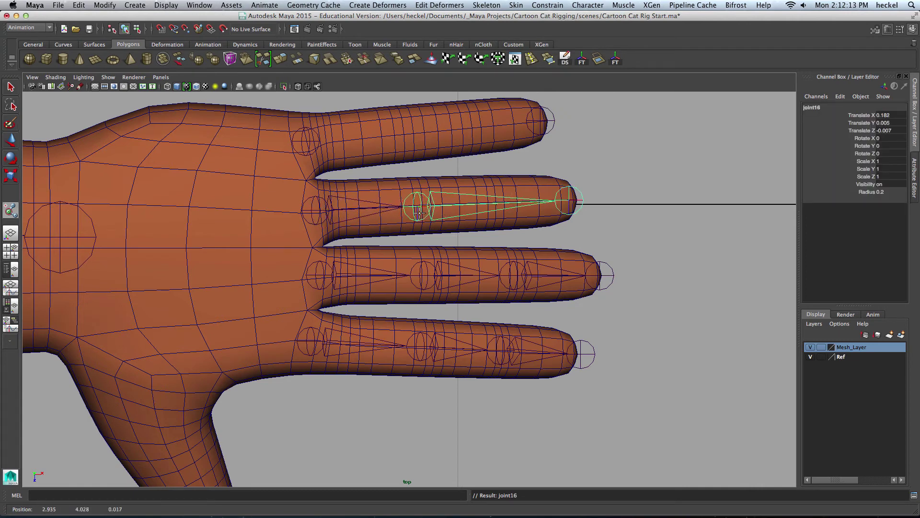
pyautogui.moveTo(419, 211); pyautogui.dragTo(495, 210)
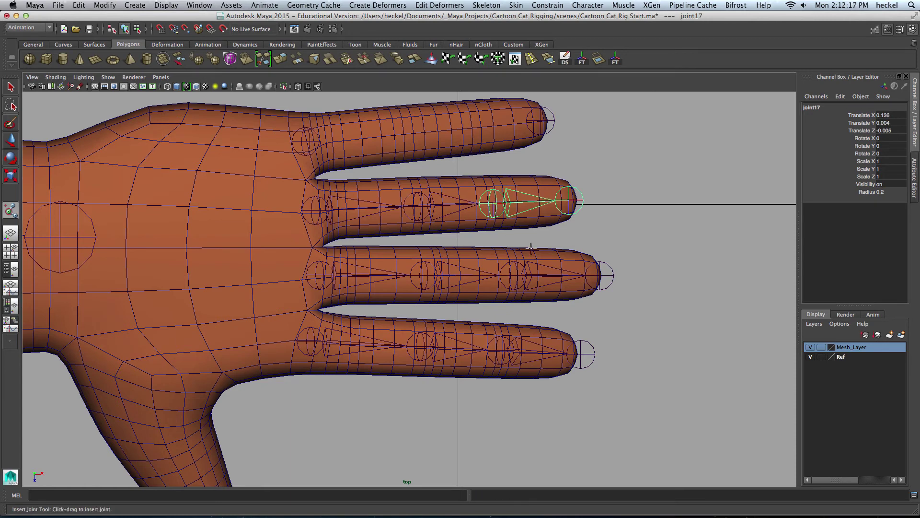
pyautogui.press('space')
pyautogui.press('space')
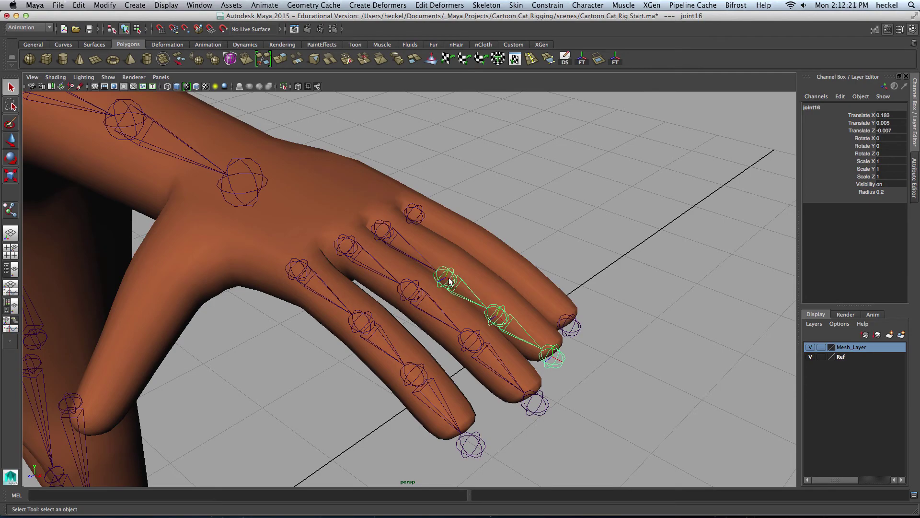
# Raise joint16 inside the finger and nudge fingertip joint11 to Translate X 0.149, Y -0.015.
pyautogui.press('w')
pyautogui.moveTo(453, 255); pyautogui.dragTo(336, 424)
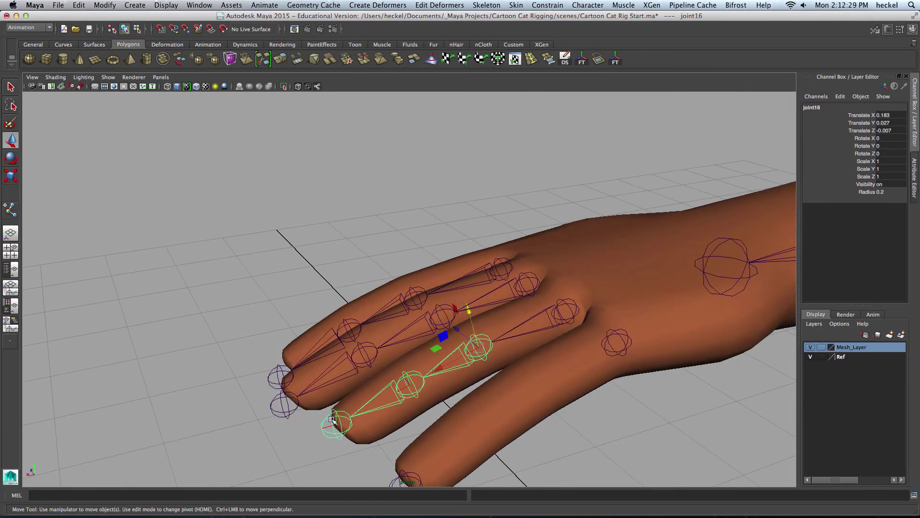
pyautogui.click(337, 425)
pyautogui.click(335, 428)
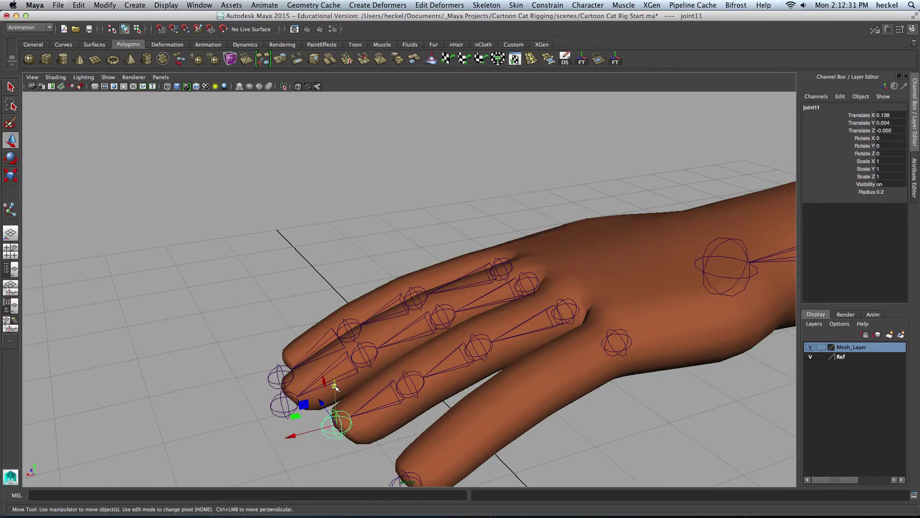
pyautogui.moveTo(335, 387); pyautogui.dragTo(548, 362)
pyautogui.press('q')
pyautogui.click(555, 335)
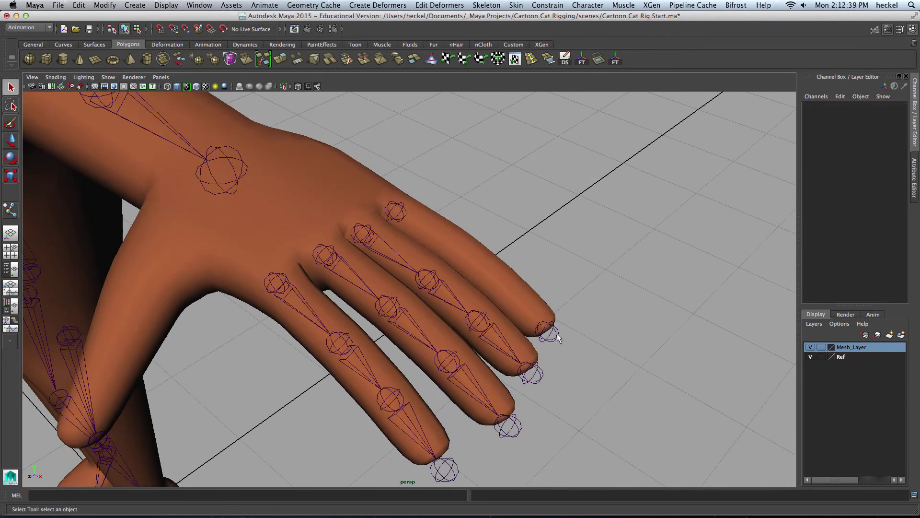
# Select only the top finger's tip joint joint13 and frame the fingers in top view.
pyautogui.click(550, 331)
pyautogui.click(555, 335)
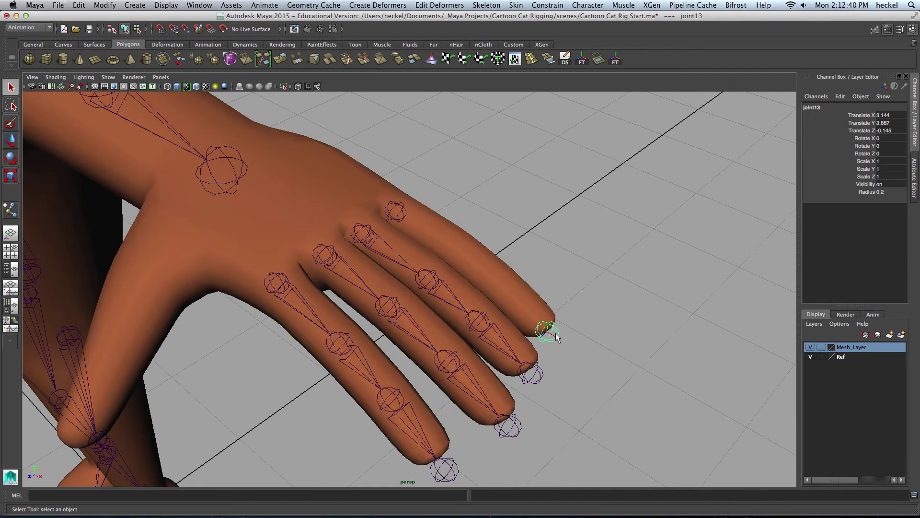
pyautogui.keyDown('shift'); pyautogui.click(396, 211); pyautogui.keyUp('shift')
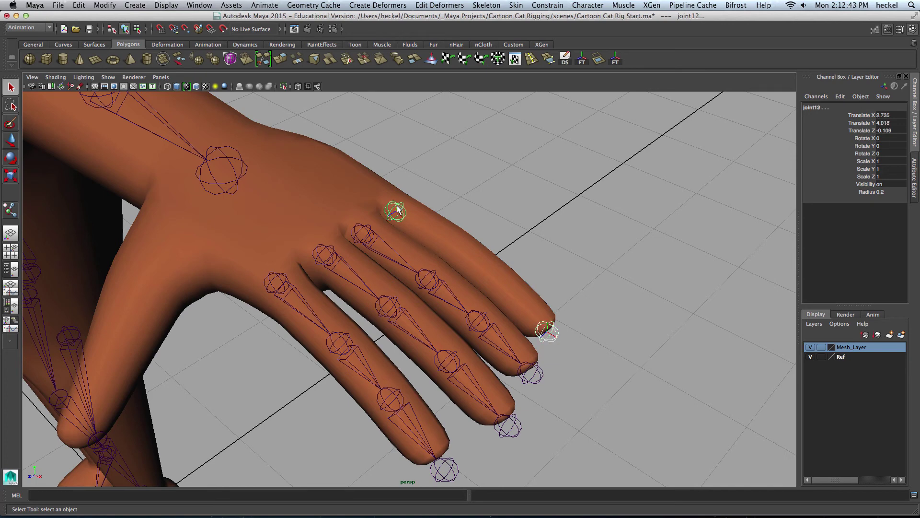
pyautogui.keyDown('ctrl'); pyautogui.click(396, 211); pyautogui.keyUp('ctrl')
pyautogui.press('space')
pyautogui.press('space')
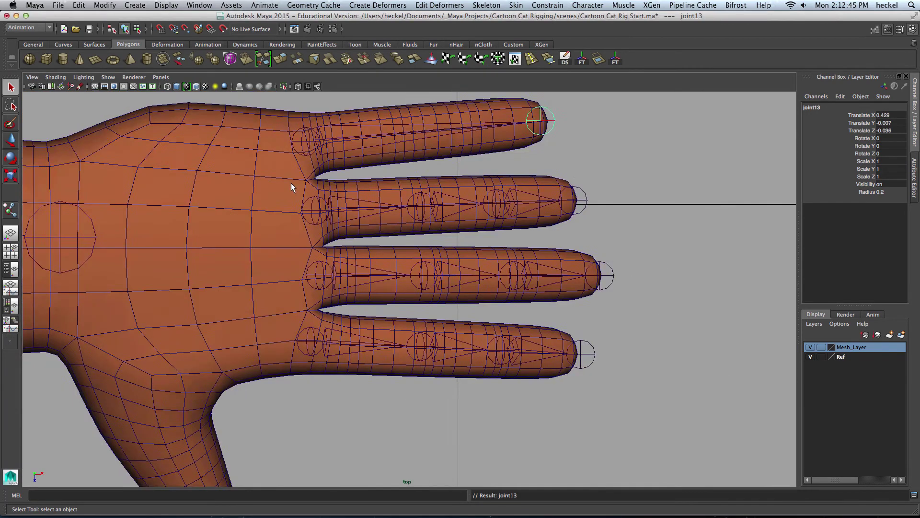
pyautogui.keyDown('alt'); pyautogui.moveTo(291, 183); pyautogui.dragTo(286, 209, button='middle'); pyautogui.keyUp('alt')
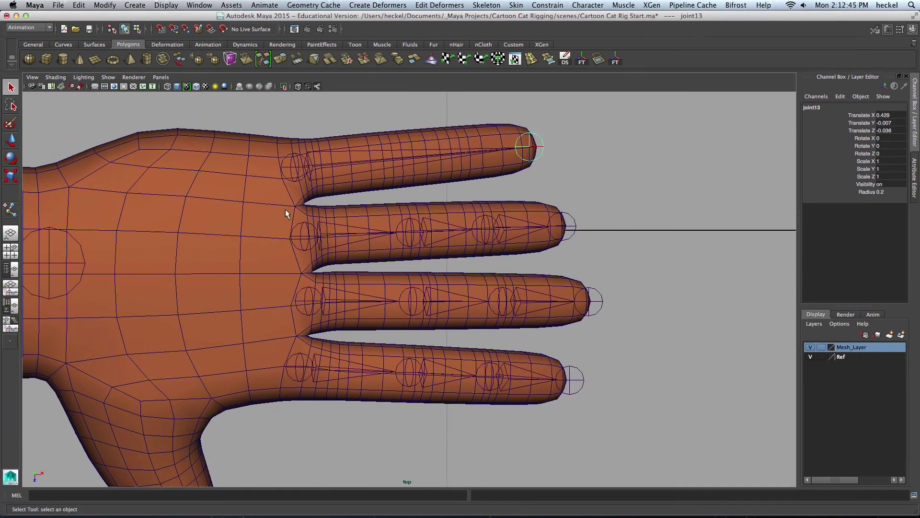
# Insert joint18 and joint19 along the top finger's chain toward the fingertip.
pyautogui.click(442, 6)
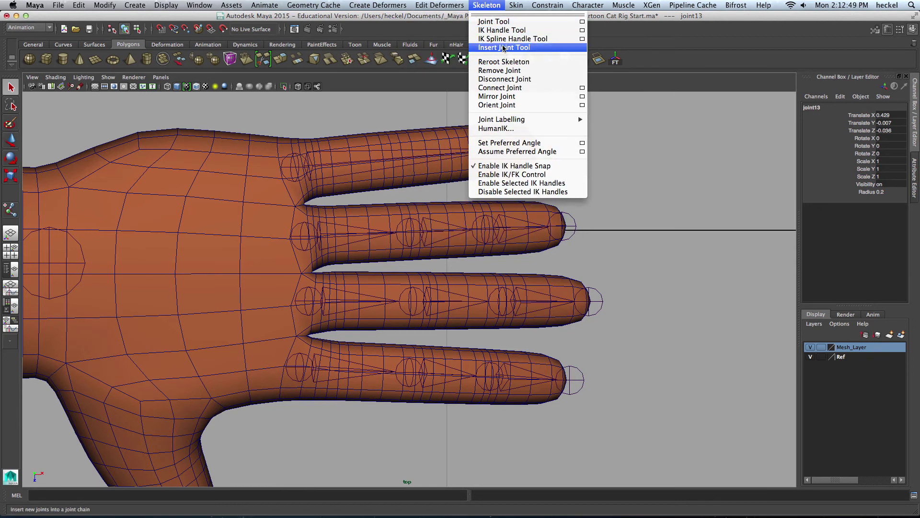
pyautogui.click(503, 47)
pyautogui.moveTo(298, 166); pyautogui.dragTo(381, 162)
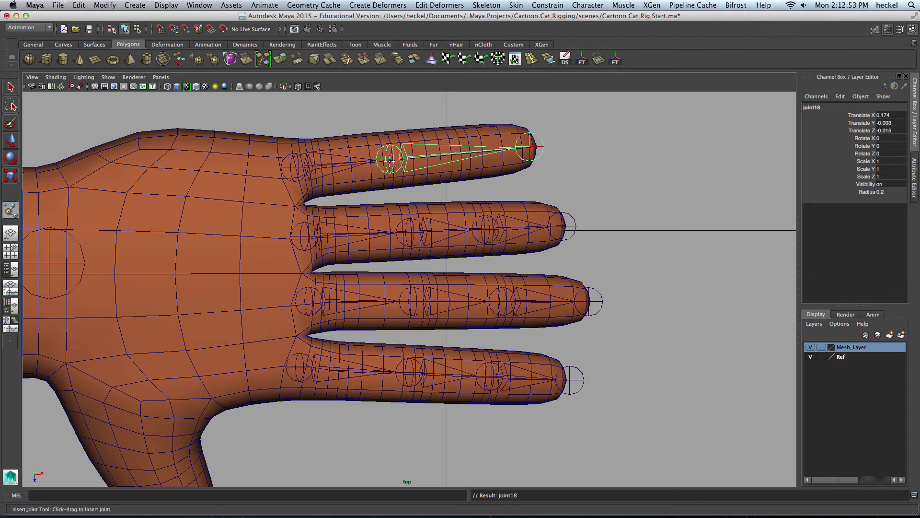
pyautogui.moveTo(387, 162); pyautogui.dragTo(464, 155)
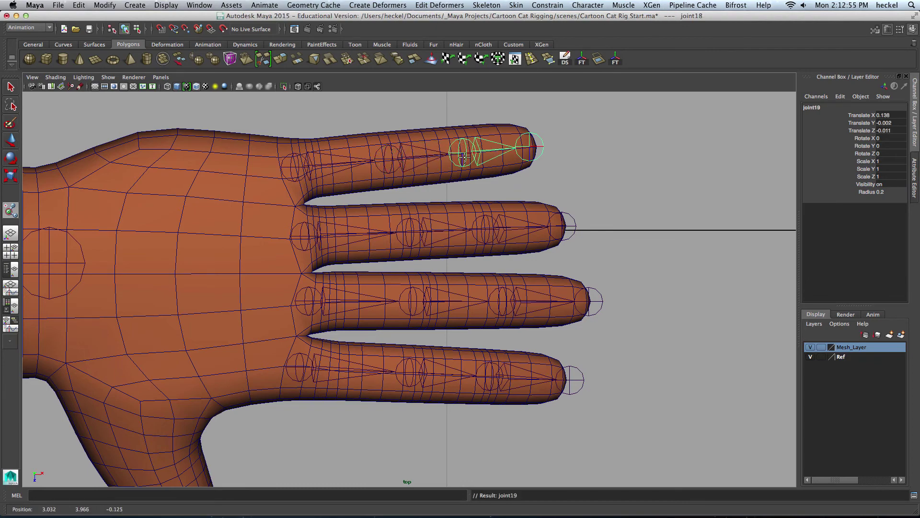
pyautogui.press('space')
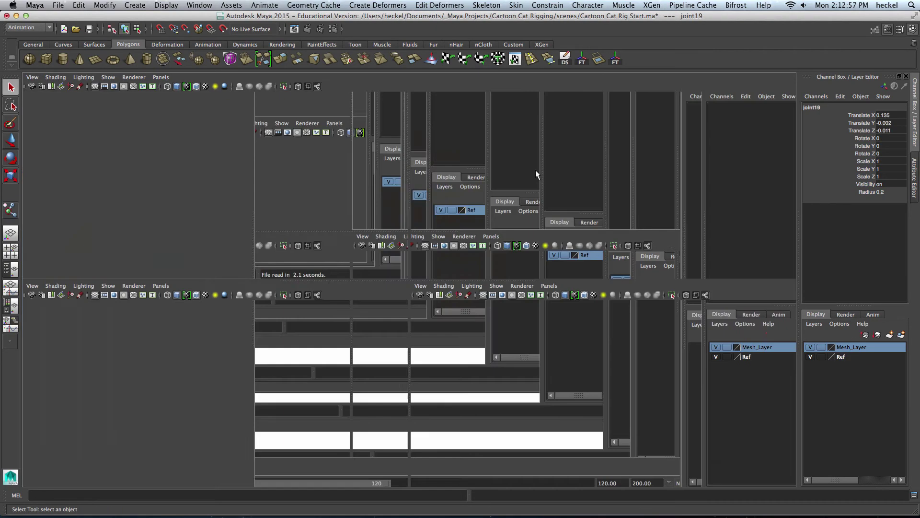
pyautogui.press('space')
pyautogui.keyDown('alt'); pyautogui.moveTo(475, 211); pyautogui.dragTo(504, 222); pyautogui.keyUp('alt')
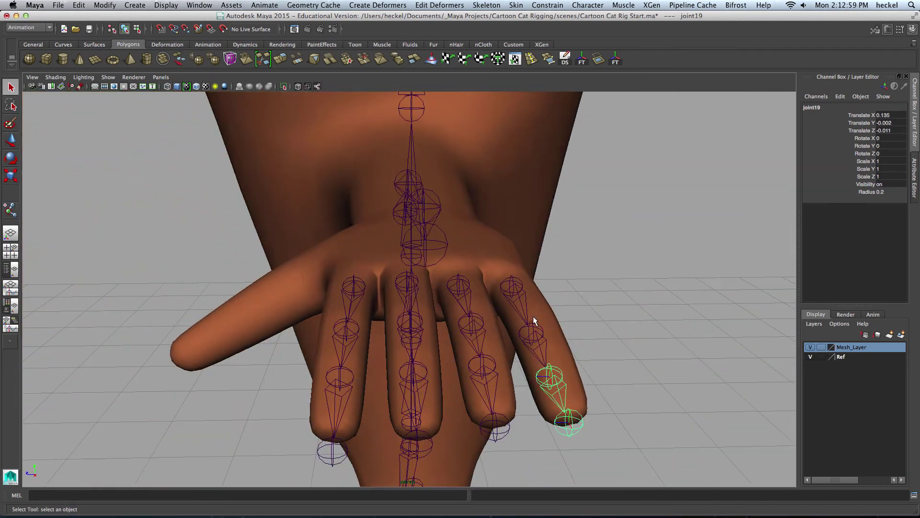
# Raise joint18 up on Y so it sits inside the last finger.
pyautogui.keyDown('alt'); pyautogui.moveTo(539, 328); pyautogui.dragTo(557, 304); pyautogui.keyUp('alt')
pyautogui.press('w')
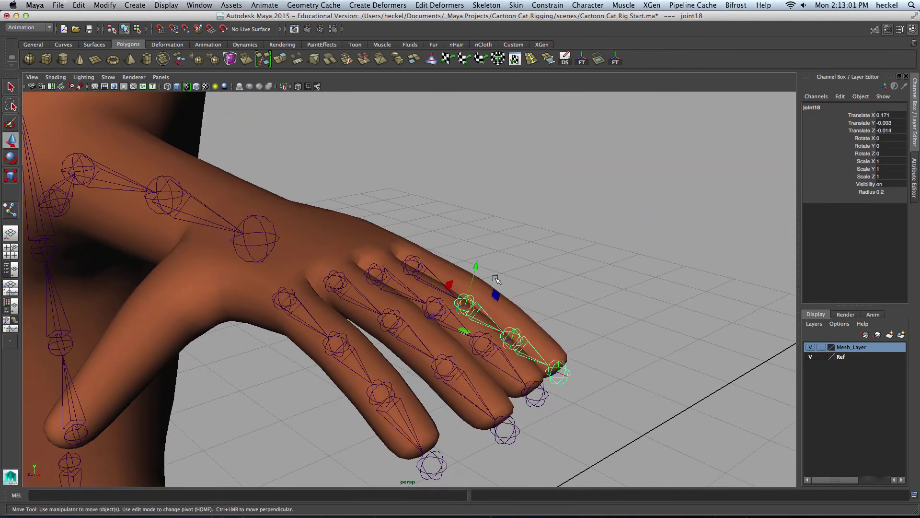
pyautogui.moveTo(475, 268); pyautogui.dragTo(424, 266)
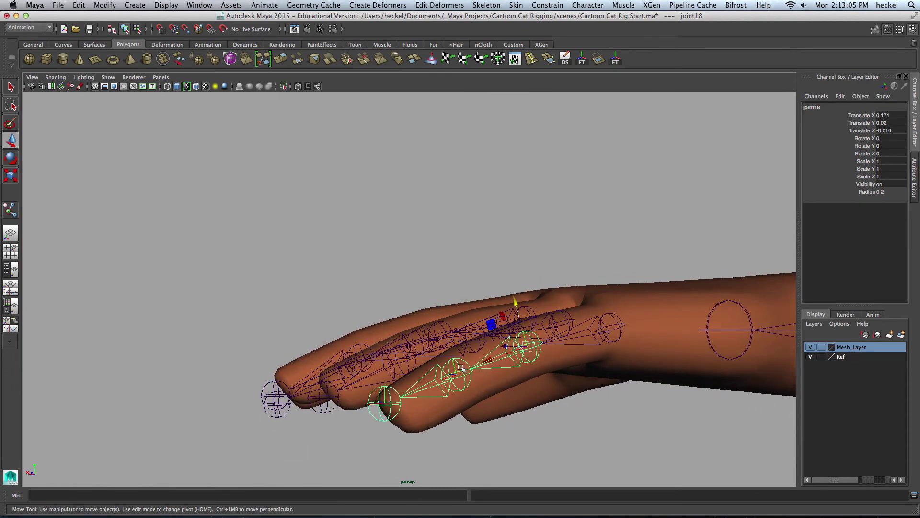
pyautogui.click(456, 347)
pyautogui.keyDown('alt'); pyautogui.moveTo(457, 347); pyautogui.dragTo(517, 371); pyautogui.keyUp('alt')
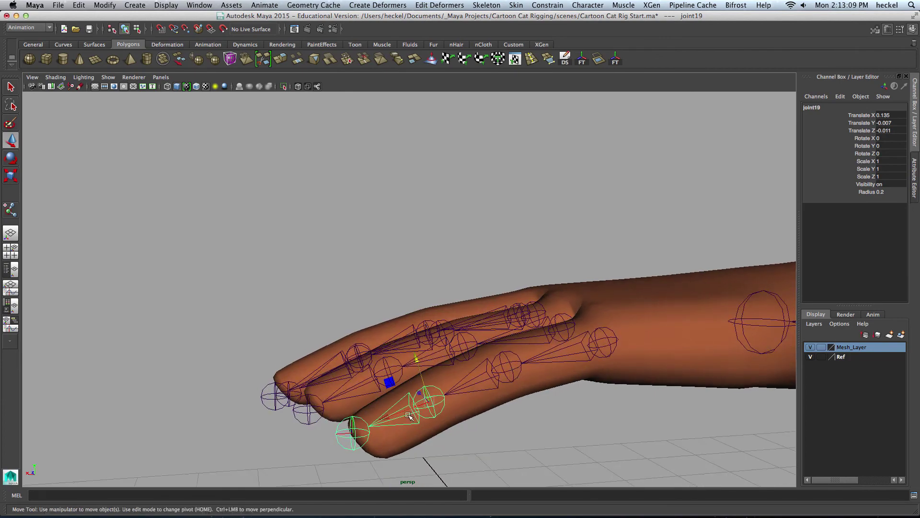
# Lower fingertip joint joint13 slightly and shift it along X to centre it in the fingertip.
pyautogui.click(354, 429)
pyautogui.moveTo(348, 390); pyautogui.dragTo(352, 396)
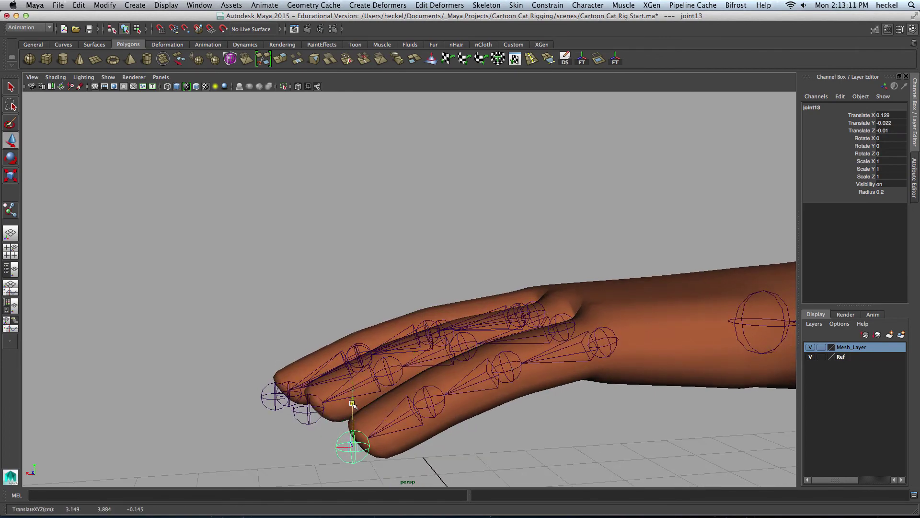
pyautogui.keyDown('alt'); pyautogui.moveTo(446, 374); pyautogui.dragTo(627, 372); pyautogui.keyUp('alt')
pyautogui.moveTo(559, 369); pyautogui.dragTo(427, 364)
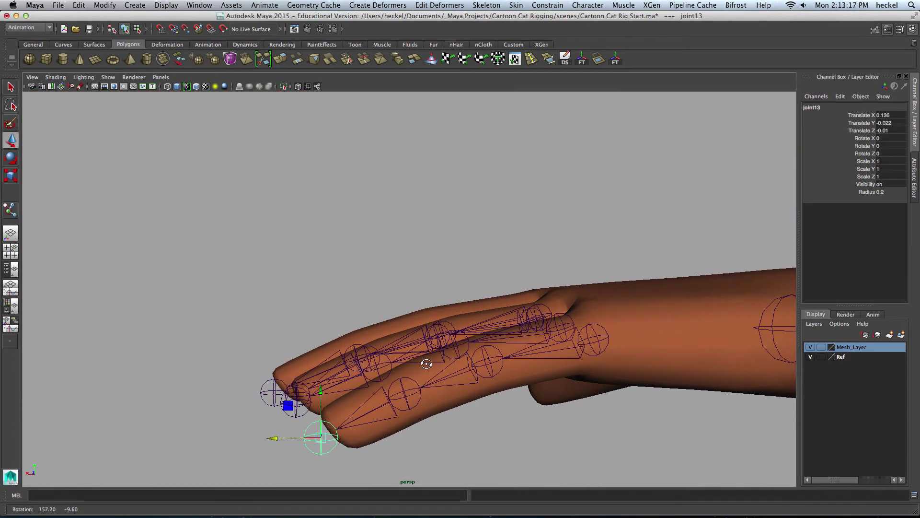
pyautogui.moveTo(276, 437); pyautogui.dragTo(433, 449)
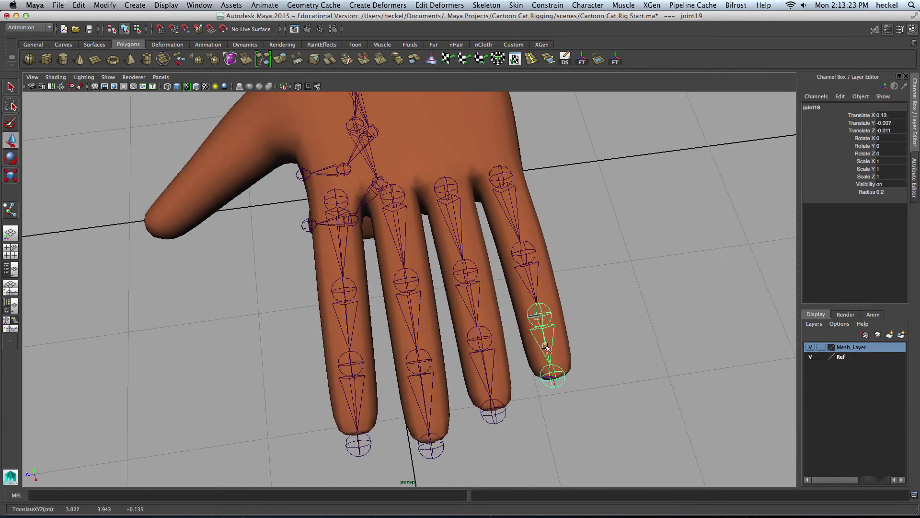
# Orbit around the fingers to confirm joint13 sits at Translate X 0.124, Y -0.026, Z -0.01.
pyautogui.keyDown('alt'); pyautogui.moveTo(545, 346); pyautogui.dragTo(445, 278); pyautogui.keyUp('alt')
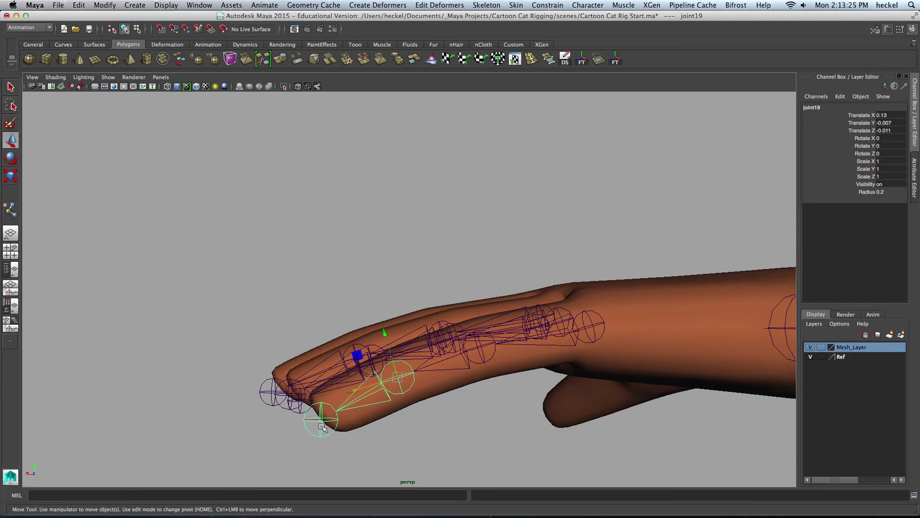
pyautogui.scroll(-3, 377, 406)
pyautogui.press('space')
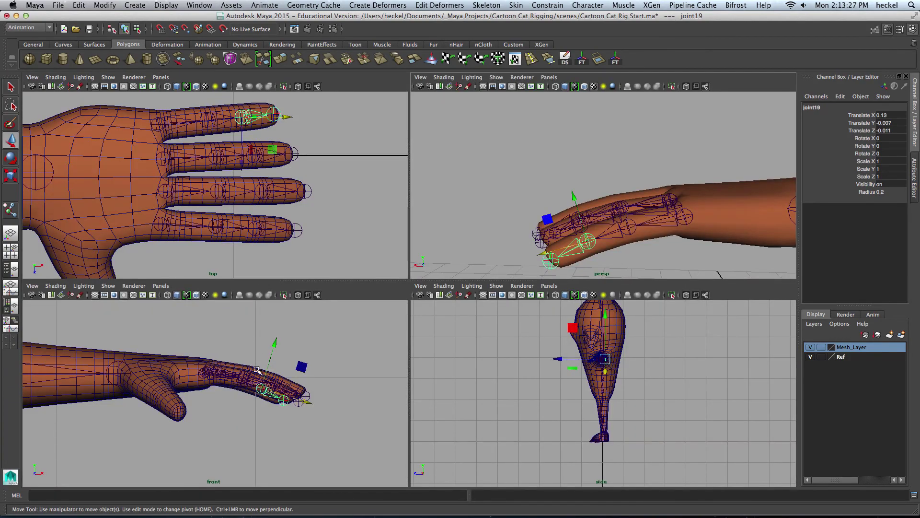
pyautogui.press('space')
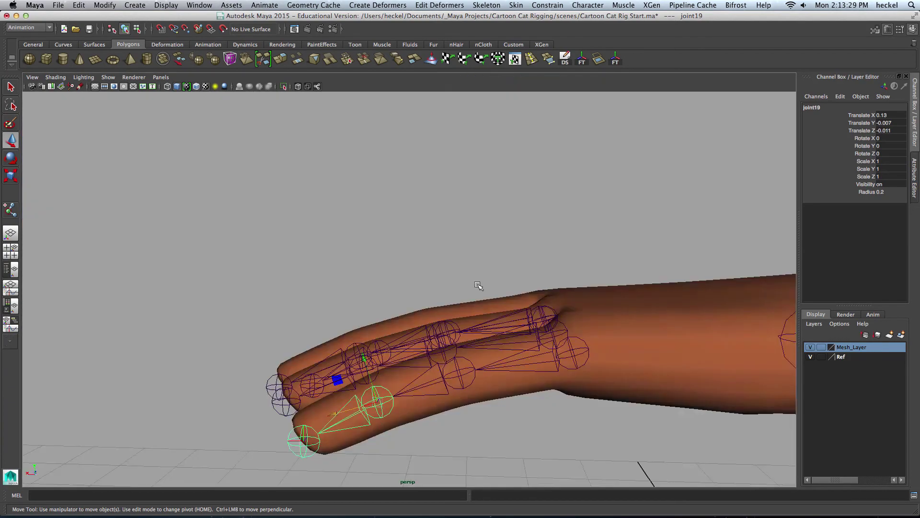
pyautogui.keyDown('alt'); pyautogui.moveTo(595, 243); pyautogui.dragTo(451, 292); pyautogui.keyUp('alt')
pyautogui.keyDown('alt'); pyautogui.moveTo(391, 375); pyautogui.dragTo(474, 366); pyautogui.keyUp('alt')
pyautogui.keyDown('alt'); pyautogui.moveTo(361, 302); pyautogui.dragTo(472, 318); pyautogui.keyUp('alt')
pyautogui.keyDown('alt'); pyautogui.moveTo(473, 319); pyautogui.dragTo(387, 314, button='right'); pyautogui.keyUp('alt')
pyautogui.keyDown('alt'); pyautogui.moveTo(367, 277); pyautogui.dragTo(361, 283); pyautogui.keyUp('alt')
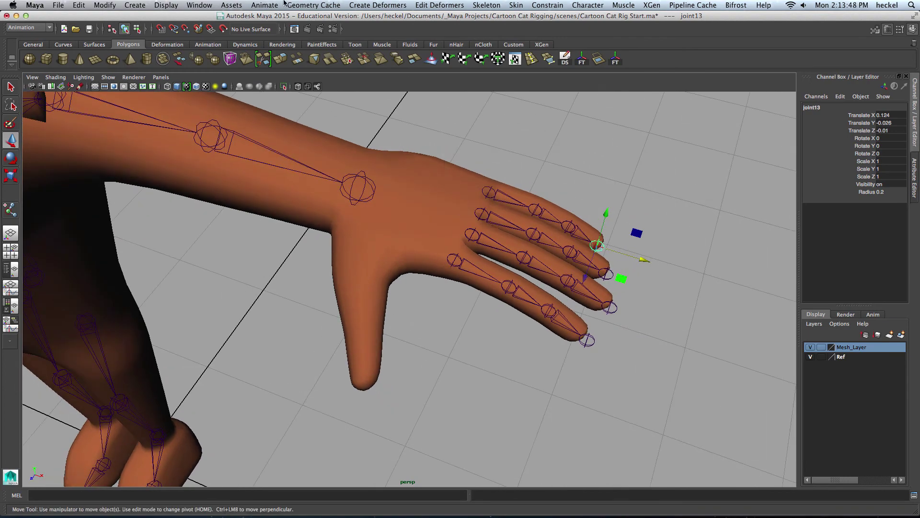
# In the top view, draw a two-joint chain from the thumb's base to its tip.
pyautogui.press('space')
pyautogui.press('space')
pyautogui.keyDown('alt'); pyautogui.moveTo(324, 290); pyautogui.dragTo(443, 111, button='middle'); pyautogui.keyUp('alt')
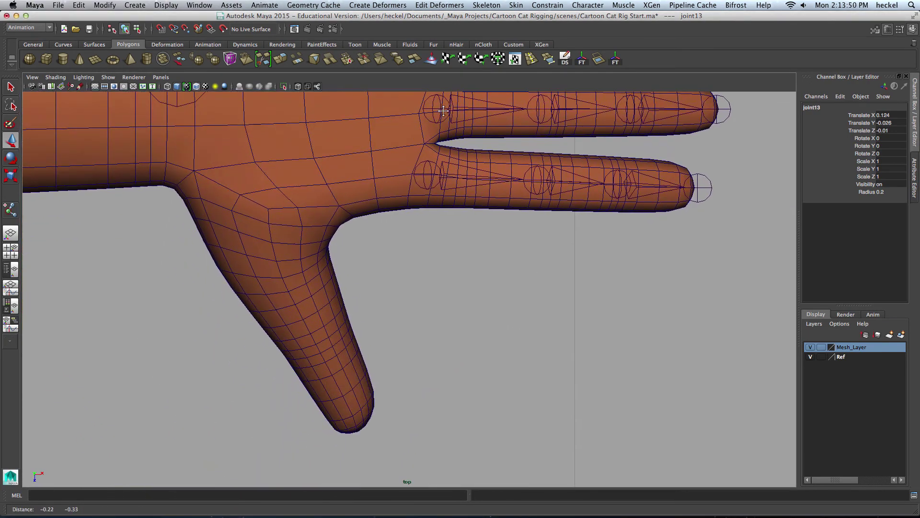
pyautogui.click(498, 6)
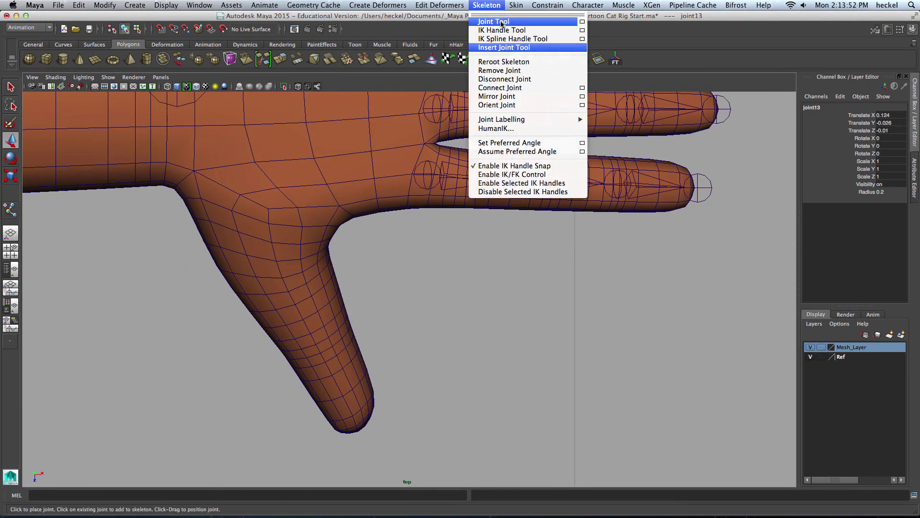
pyautogui.click(496, 20)
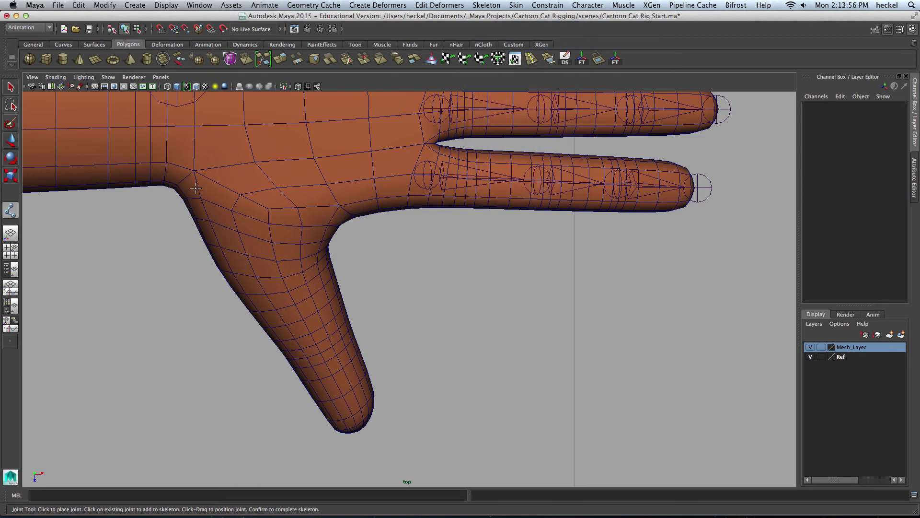
pyautogui.click(254, 193)
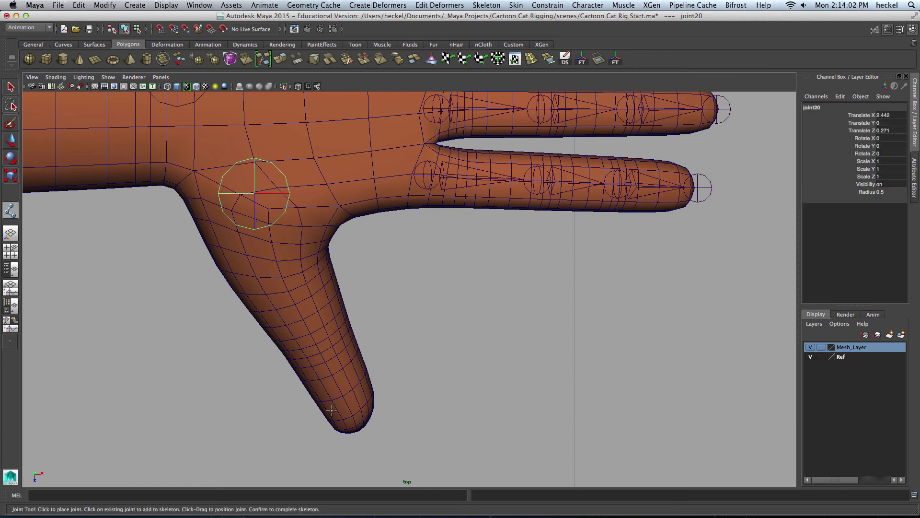
pyautogui.click(361, 430)
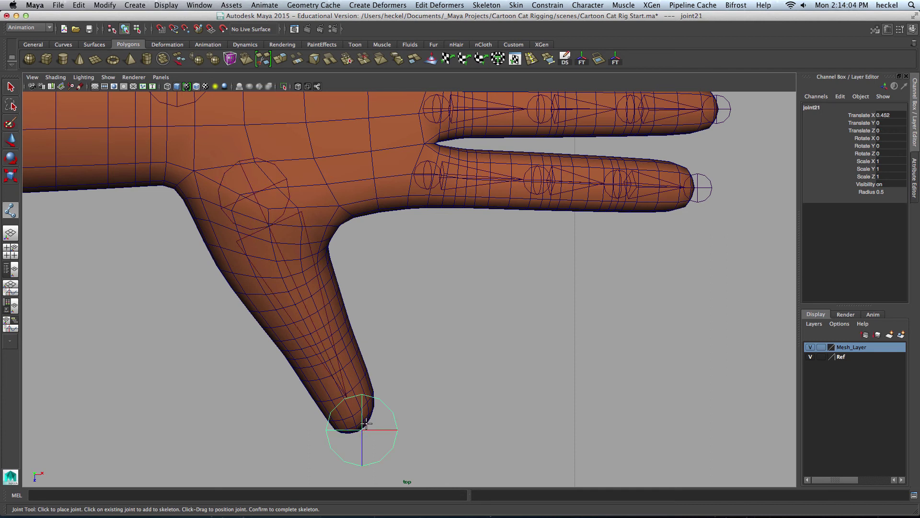
pyautogui.press('q')
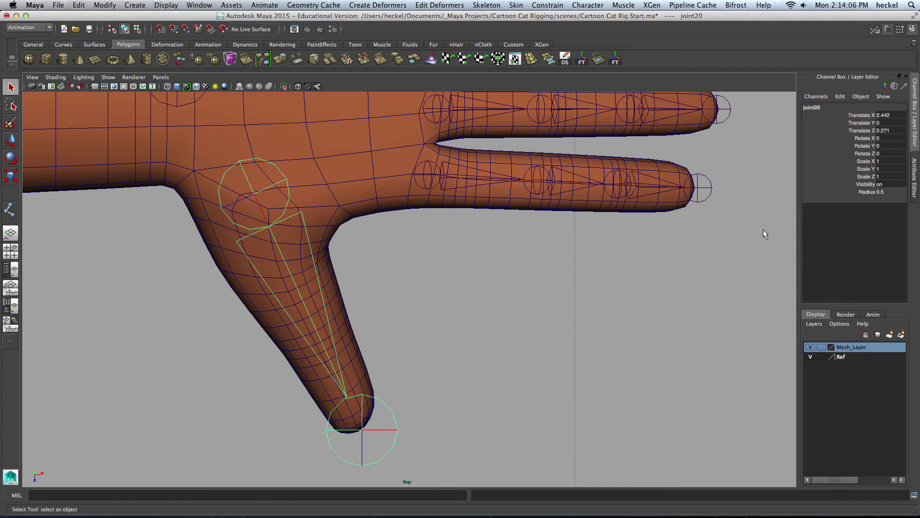
# Set the Radius of both thumb joints, joint20 and joint21, to 0.2.
pyautogui.click(440, 376)
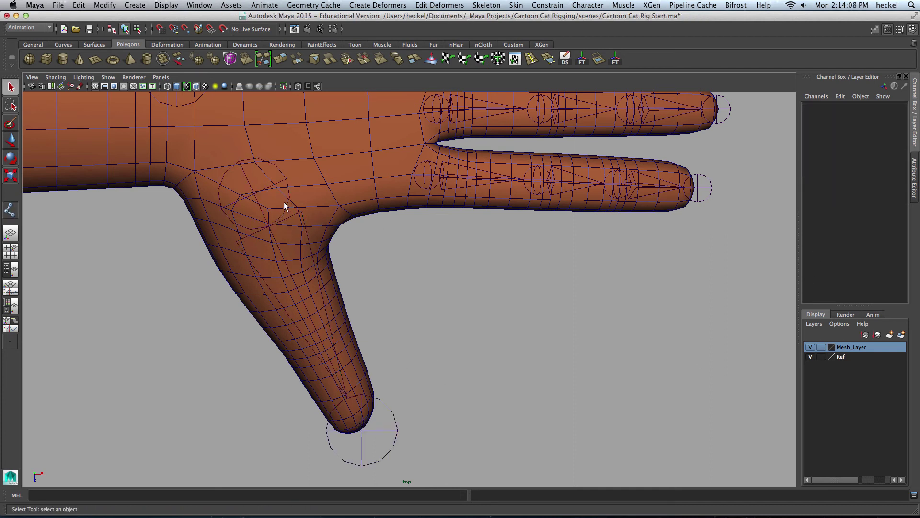
pyautogui.click(285, 187)
pyautogui.click(287, 186)
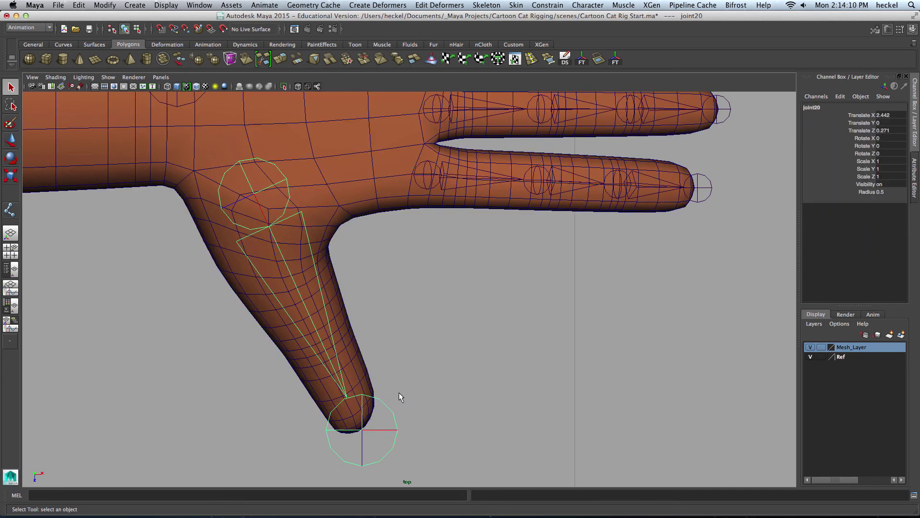
pyautogui.keyDown('shift'); pyautogui.click(383, 432); pyautogui.keyUp('shift')
pyautogui.click(891, 192)
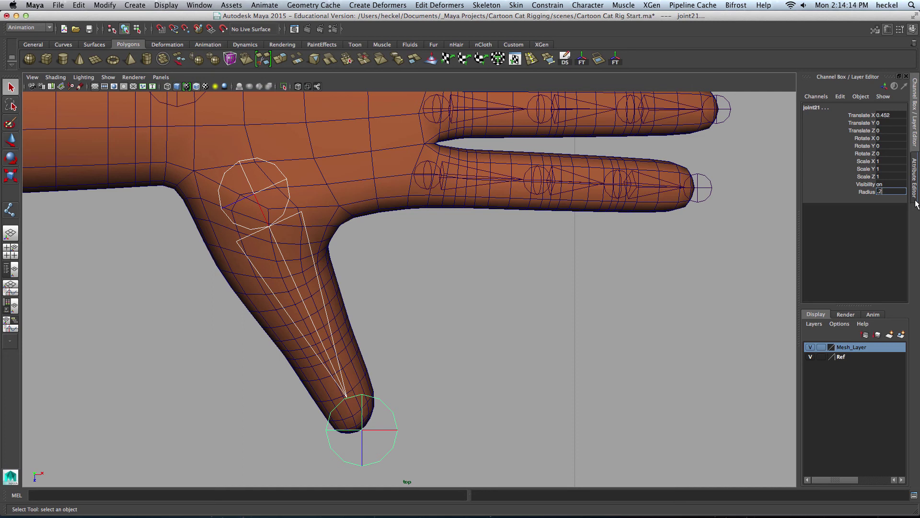
pyautogui.write('.2')
pyautogui.press('Return')
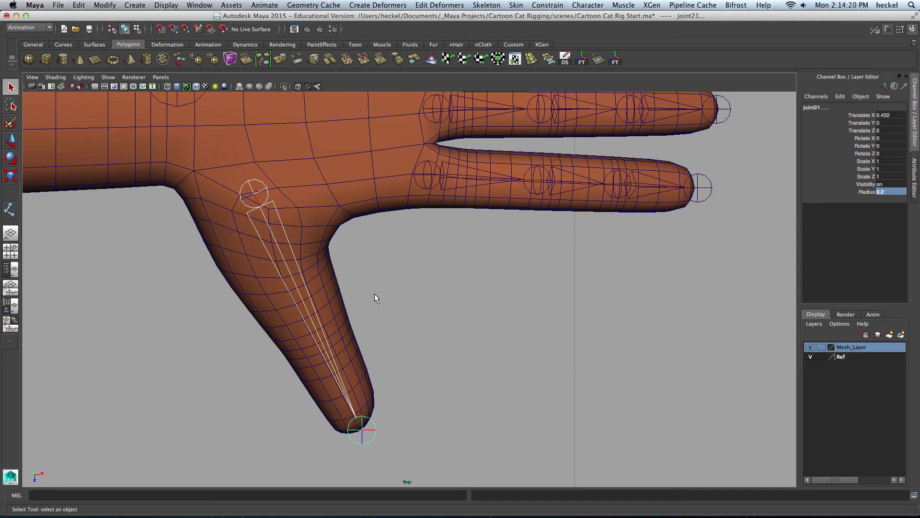
pyautogui.press('space')
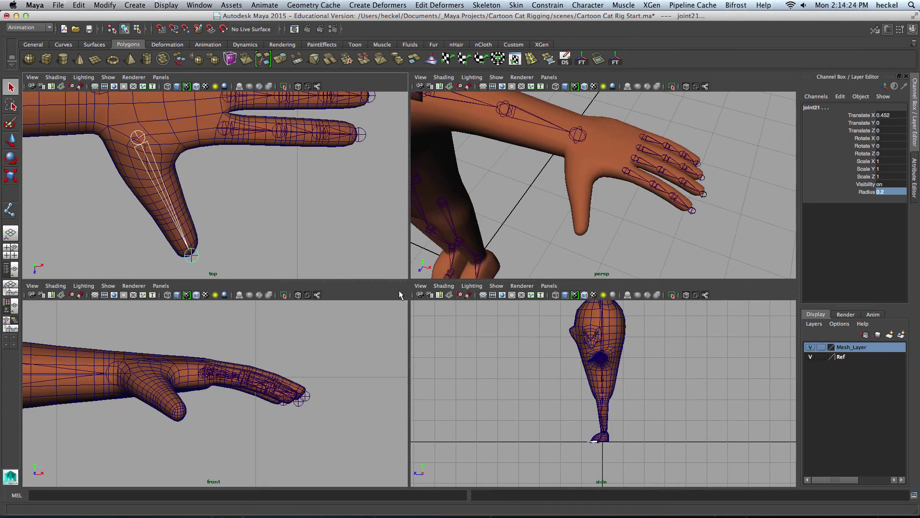
# Move the thumb's base joint joint20 up on Y into the hand.
pyautogui.scroll(-10, 343, 399)
pyautogui.scroll(5, 267, 422)
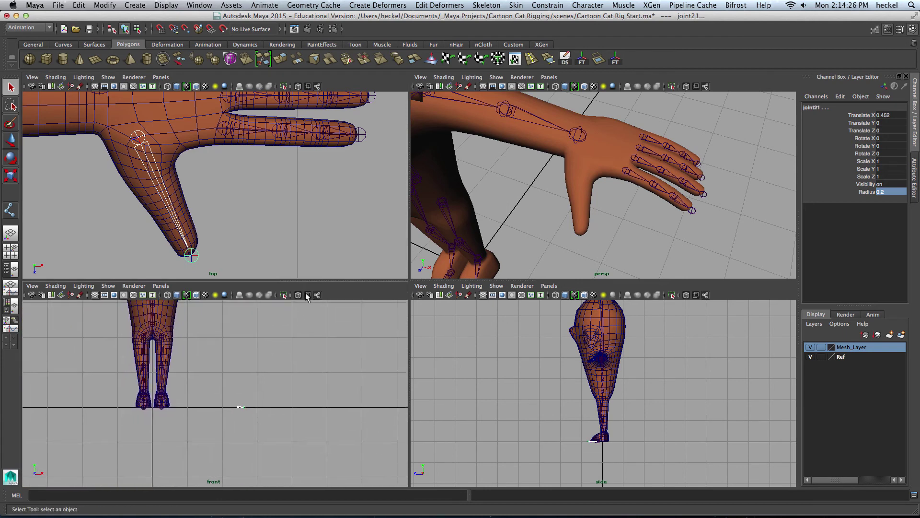
pyautogui.click(240, 431)
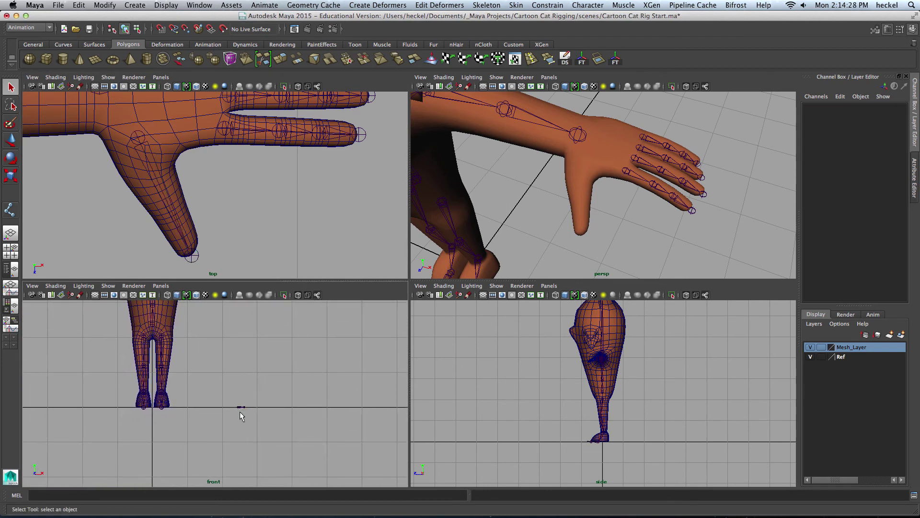
pyautogui.click(240, 411)
pyautogui.press('w')
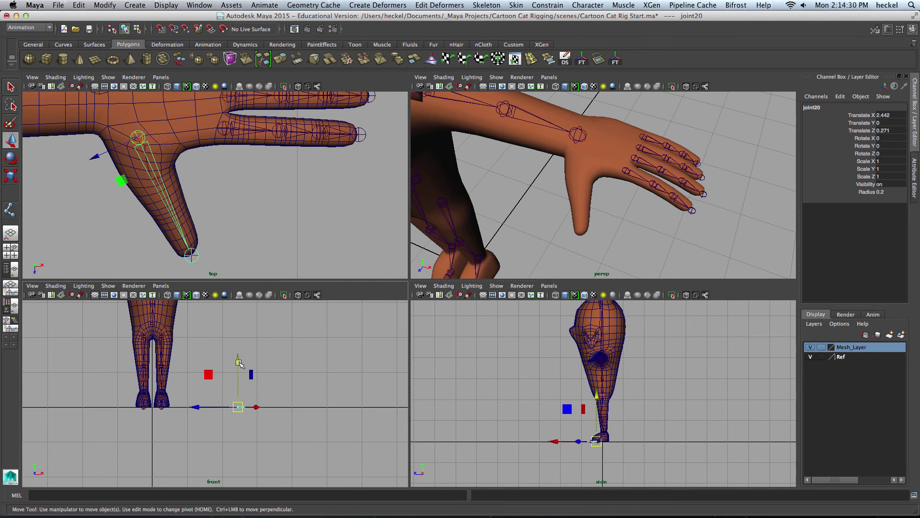
pyautogui.moveTo(238, 367); pyautogui.dragTo(240, 329)
pyautogui.keyDown('alt'); pyautogui.moveTo(249, 351); pyautogui.dragTo(257, 424, button='middle'); pyautogui.keyUp('alt')
pyautogui.moveTo(249, 402); pyautogui.dragTo(258, 305)
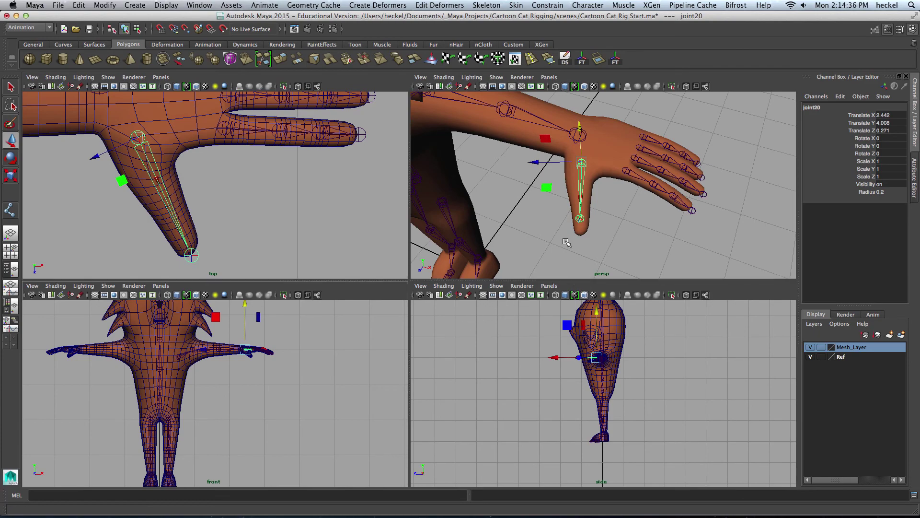
# Lower thumb tip joint joint21 to Translate Y -0.203 inside the thumb tip.
pyautogui.keyDown('alt'); pyautogui.moveTo(587, 203); pyautogui.dragTo(579, 201); pyautogui.keyUp('alt')
pyautogui.press('space')
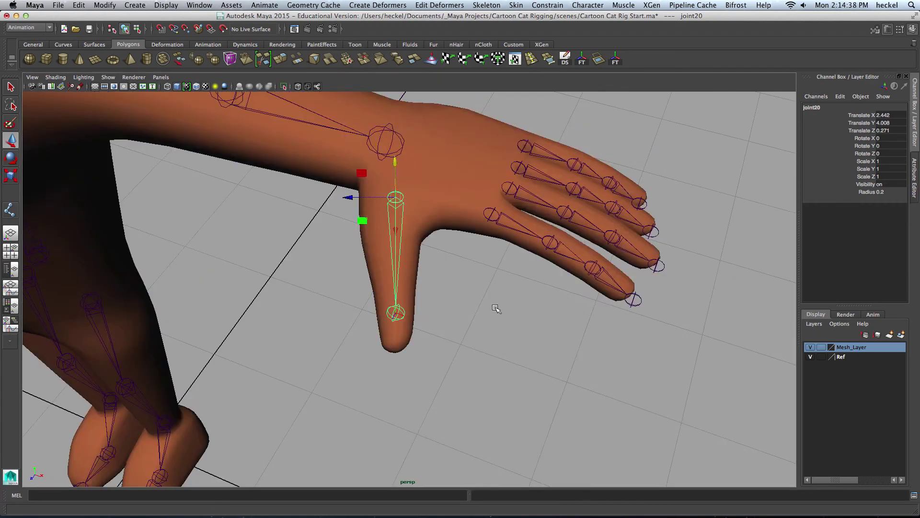
pyautogui.keyDown('alt'); pyautogui.moveTo(493, 308); pyautogui.dragTo(417, 284); pyautogui.keyUp('alt')
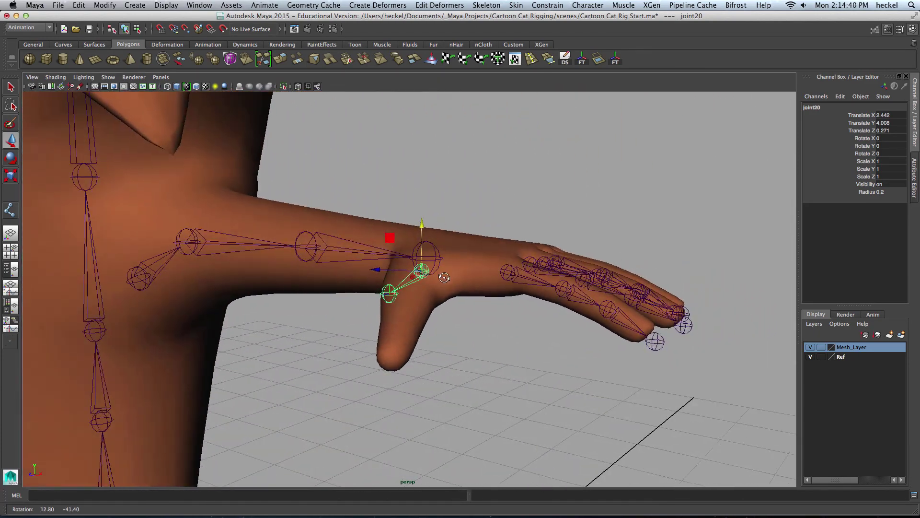
pyautogui.click(388, 293)
pyautogui.moveTo(390, 240); pyautogui.dragTo(511, 370)
pyautogui.press('space')
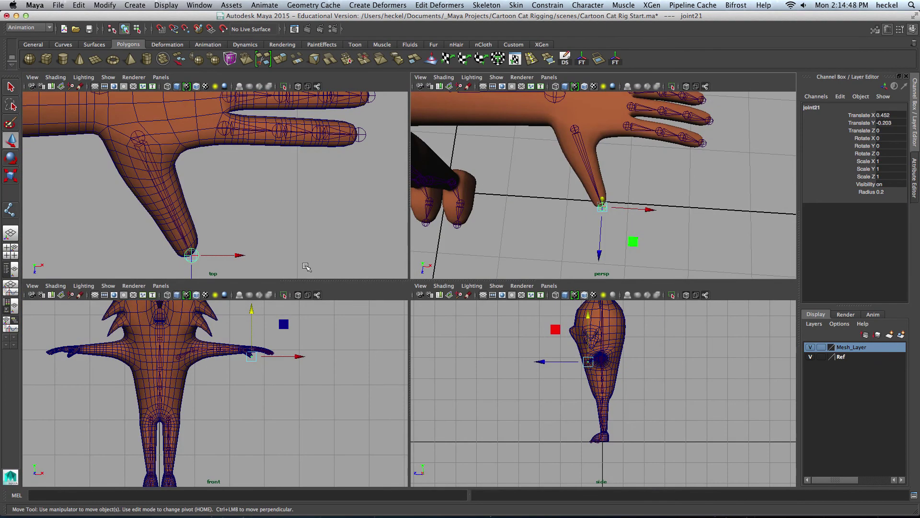
pyautogui.press('space')
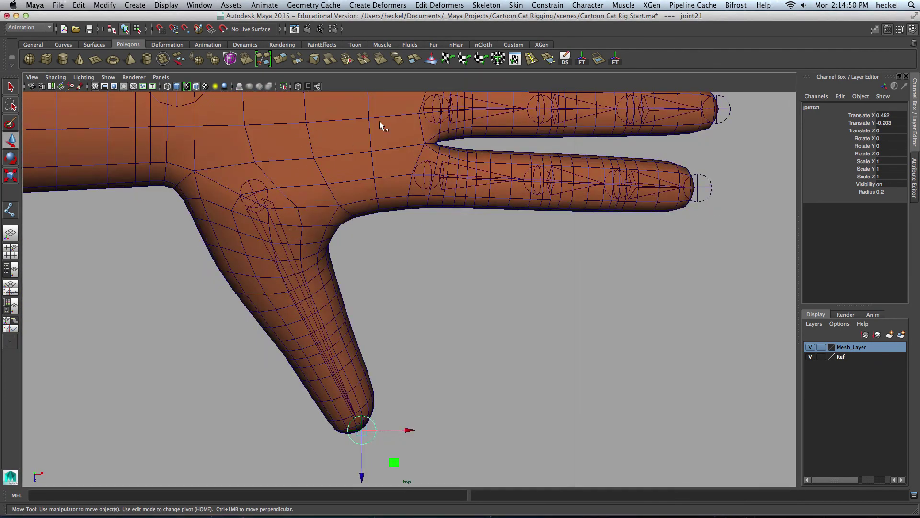
# Insert a middle knuckle joint along the thumb bone with the Insert Joint Tool and inspect it in perspective.
pyautogui.click(498, 6)
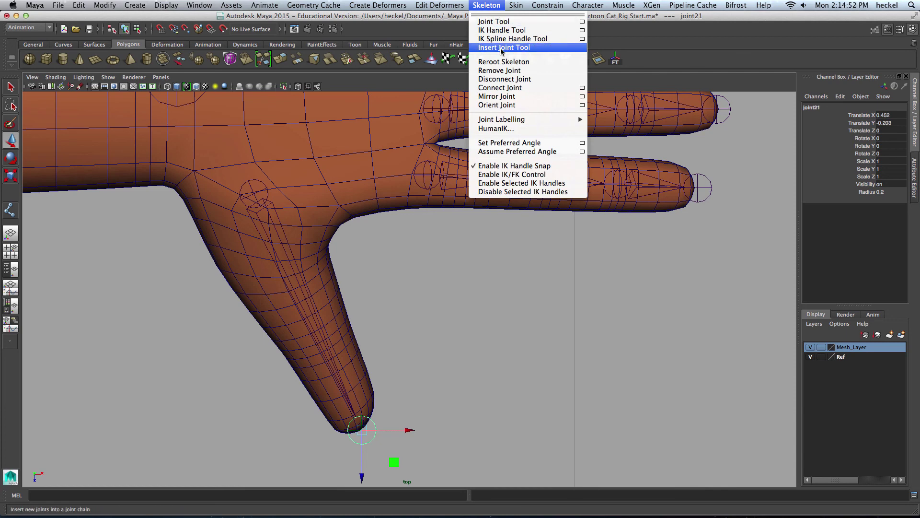
pyautogui.click(503, 48)
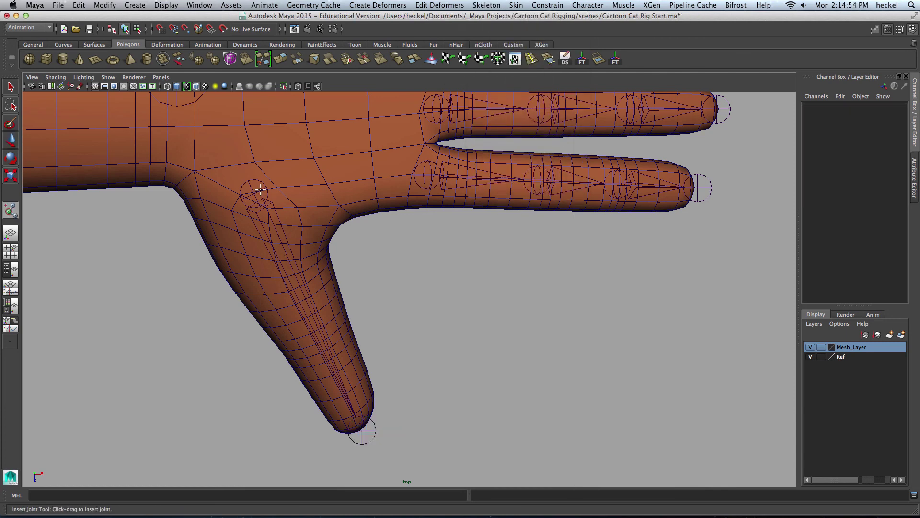
pyautogui.moveTo(255, 192); pyautogui.dragTo(320, 366)
pyautogui.press('space')
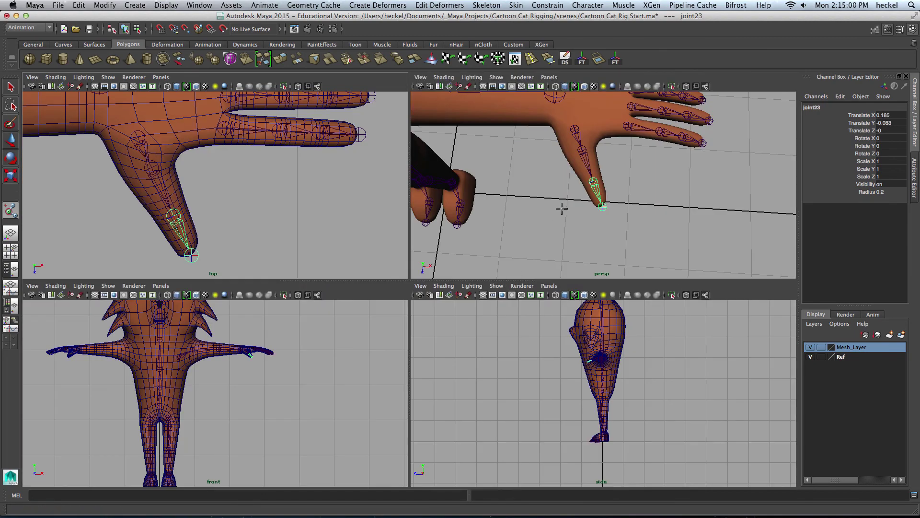
pyautogui.press('space')
pyautogui.keyDown('alt'); pyautogui.moveTo(531, 257); pyautogui.dragTo(518, 232); pyautogui.keyUp('alt')
pyautogui.keyDown('alt'); pyautogui.moveTo(517, 232); pyautogui.dragTo(455, 261, button='middle'); pyautogui.keyUp('alt')
pyautogui.press('q')
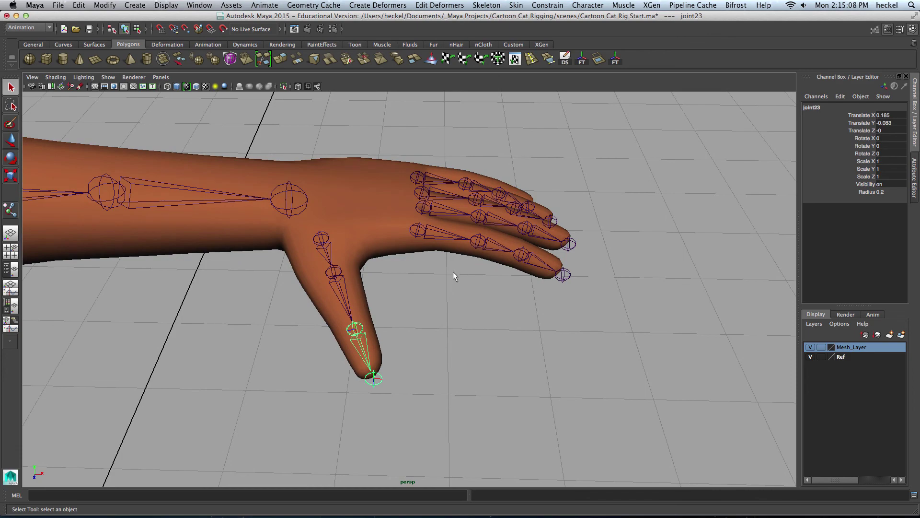
pyautogui.click(457, 298)
pyautogui.keyDown('alt'); pyautogui.moveTo(546, 327); pyautogui.dragTo(475, 290); pyautogui.keyUp('alt')
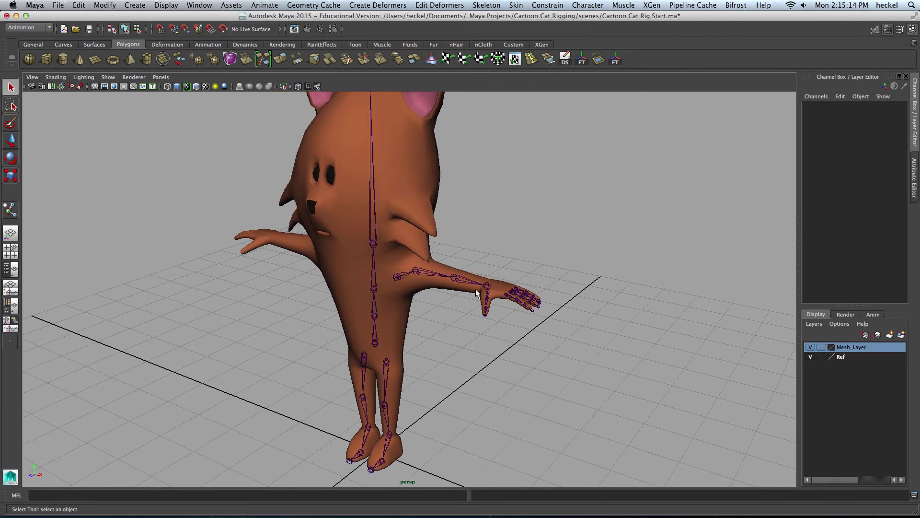
# Save the scene as 'Cartoon Cat Rig 01_Skeleton.ma' in the project's scenes folder.
pyautogui.click(58, 5)
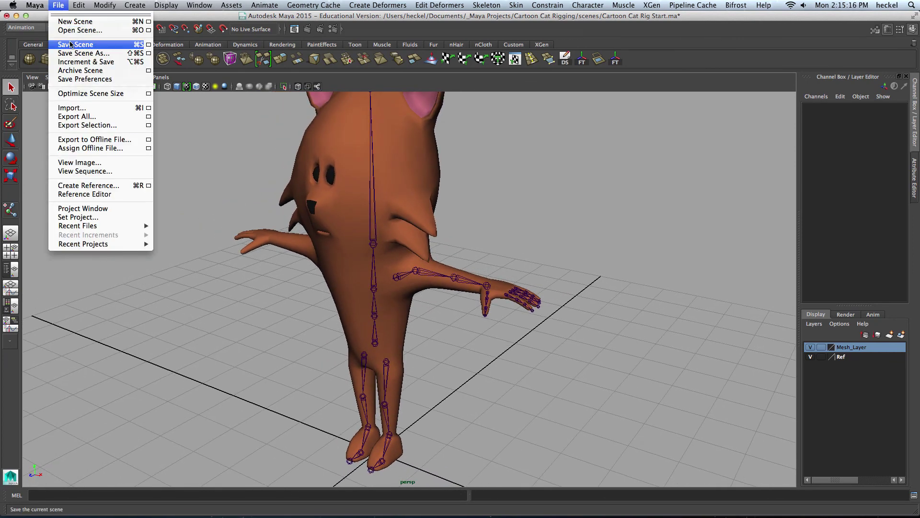
pyautogui.click(81, 54)
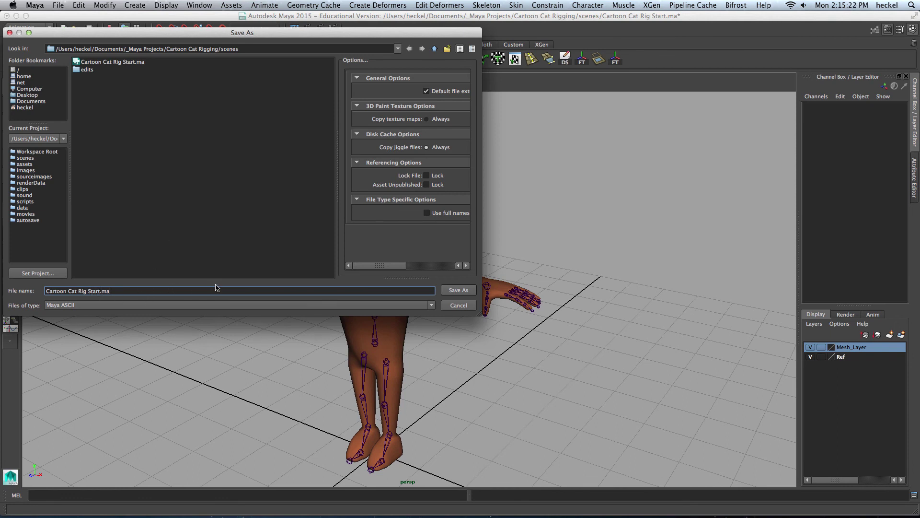
pyautogui.press('BackSpace')
pyautogui.press('BackSpace')
pyautogui.press('BackSpace')
pyautogui.write('01_Sk')
pyautogui.click(458, 291)
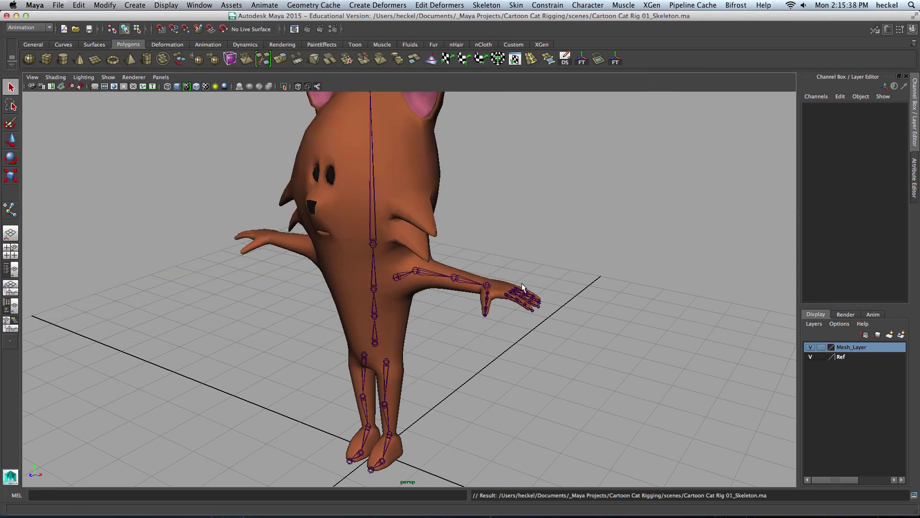